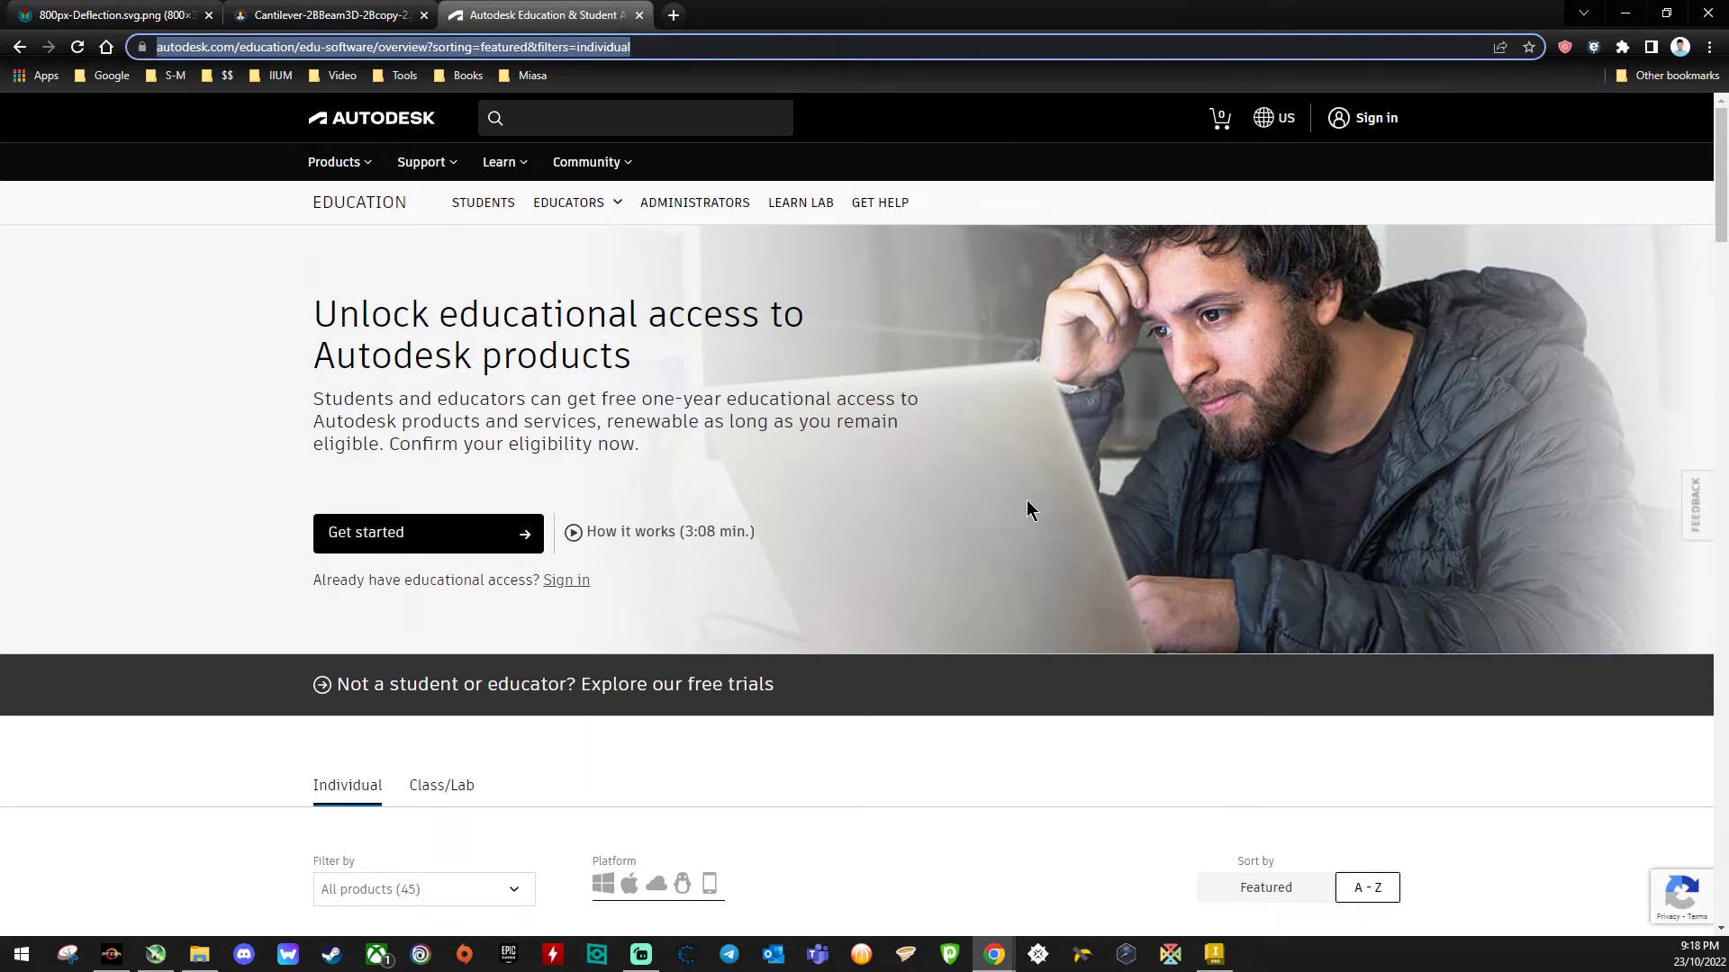
- Browse the Autodesk education product catalogue down to Inventor Nastran
scroll(1026, 509, "down", 3)
scroll(1027, 509, "up", 3)
scroll(845, 423, "down", 5)
scroll(845, 424, "down", 2)
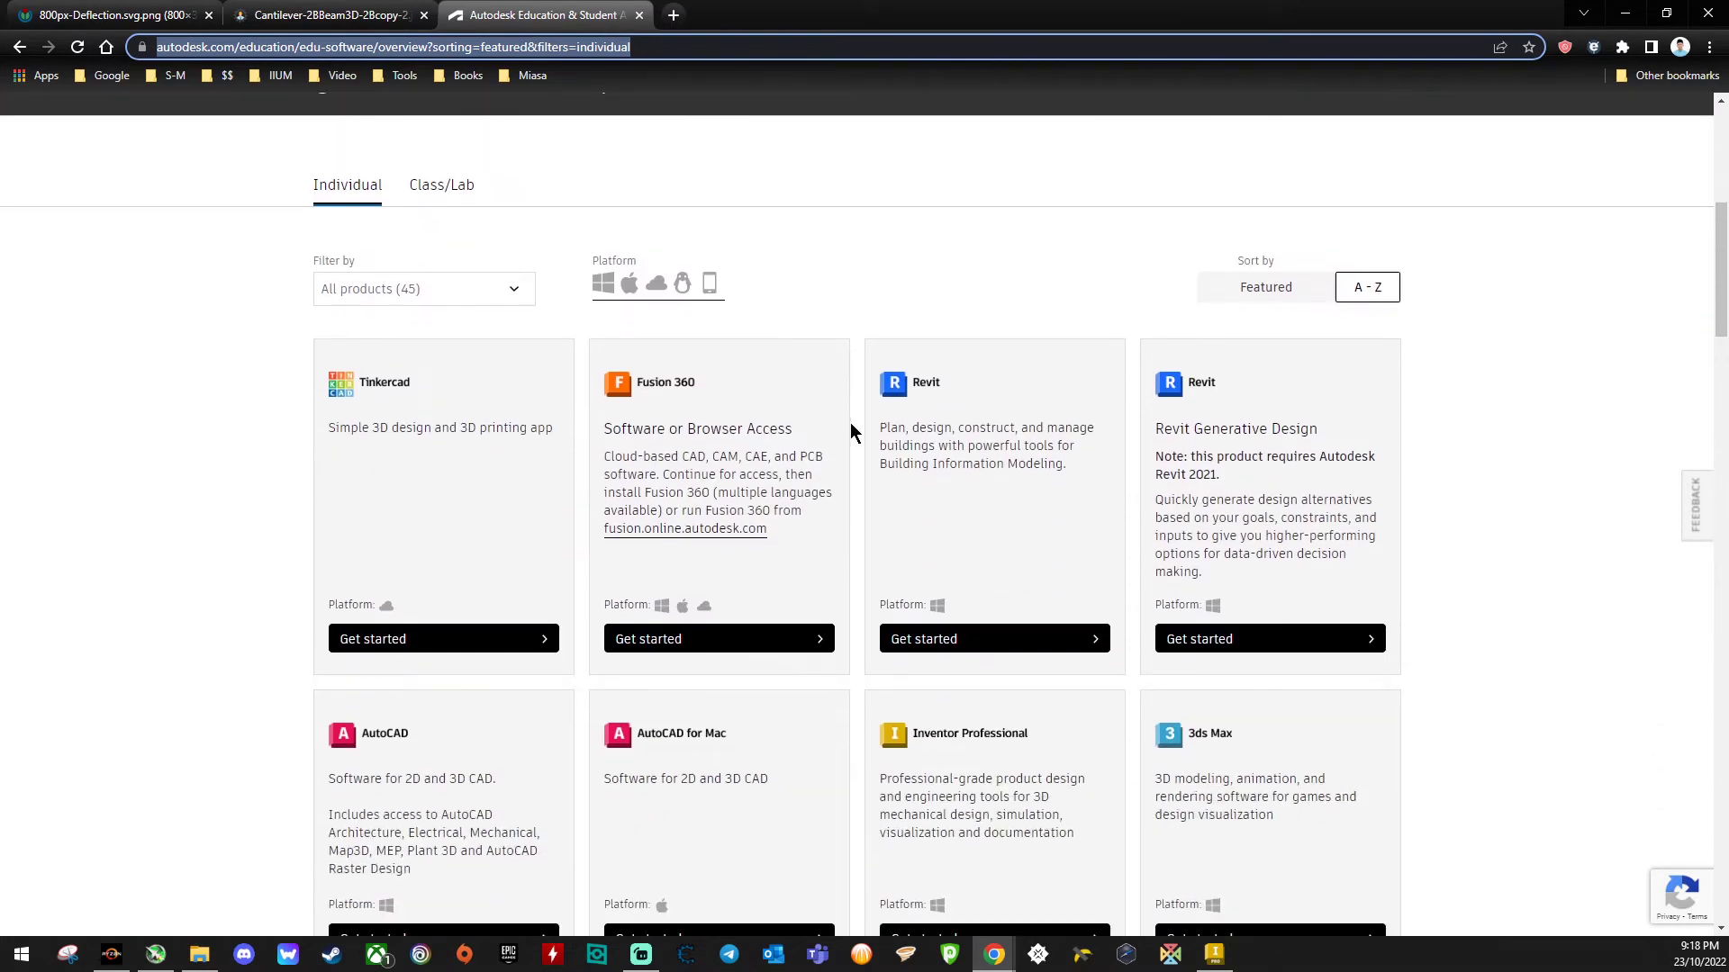
scroll(854, 432, "down", 3)
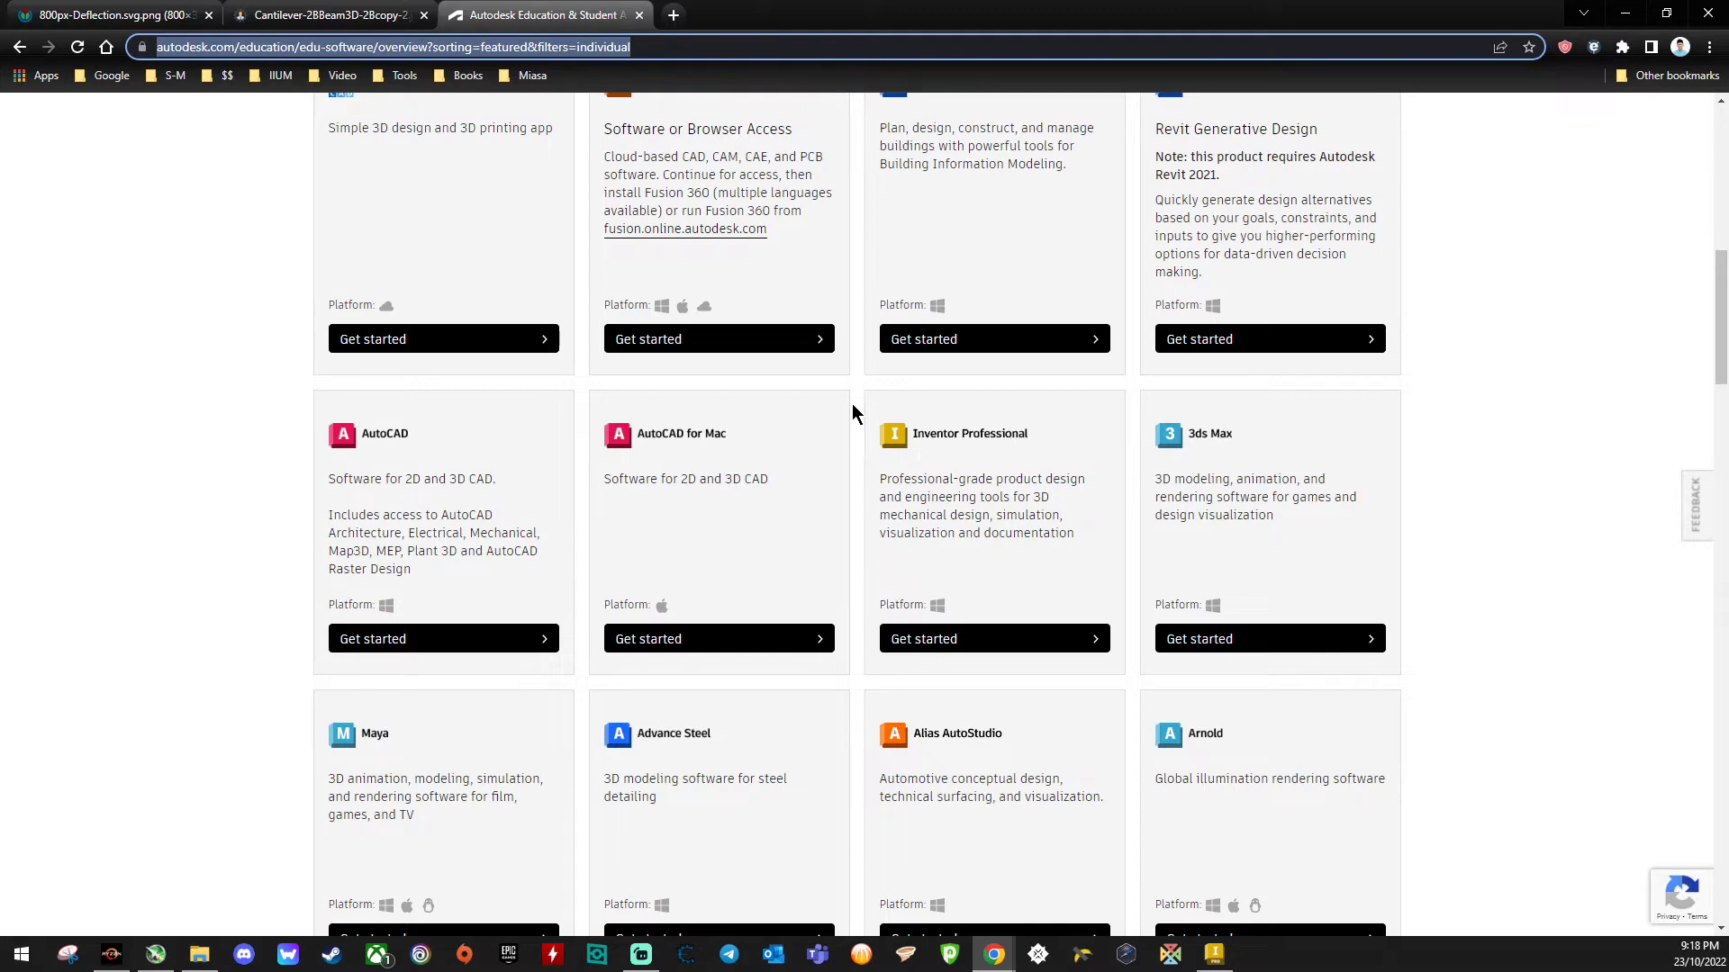
scroll(853, 413, "down", 15)
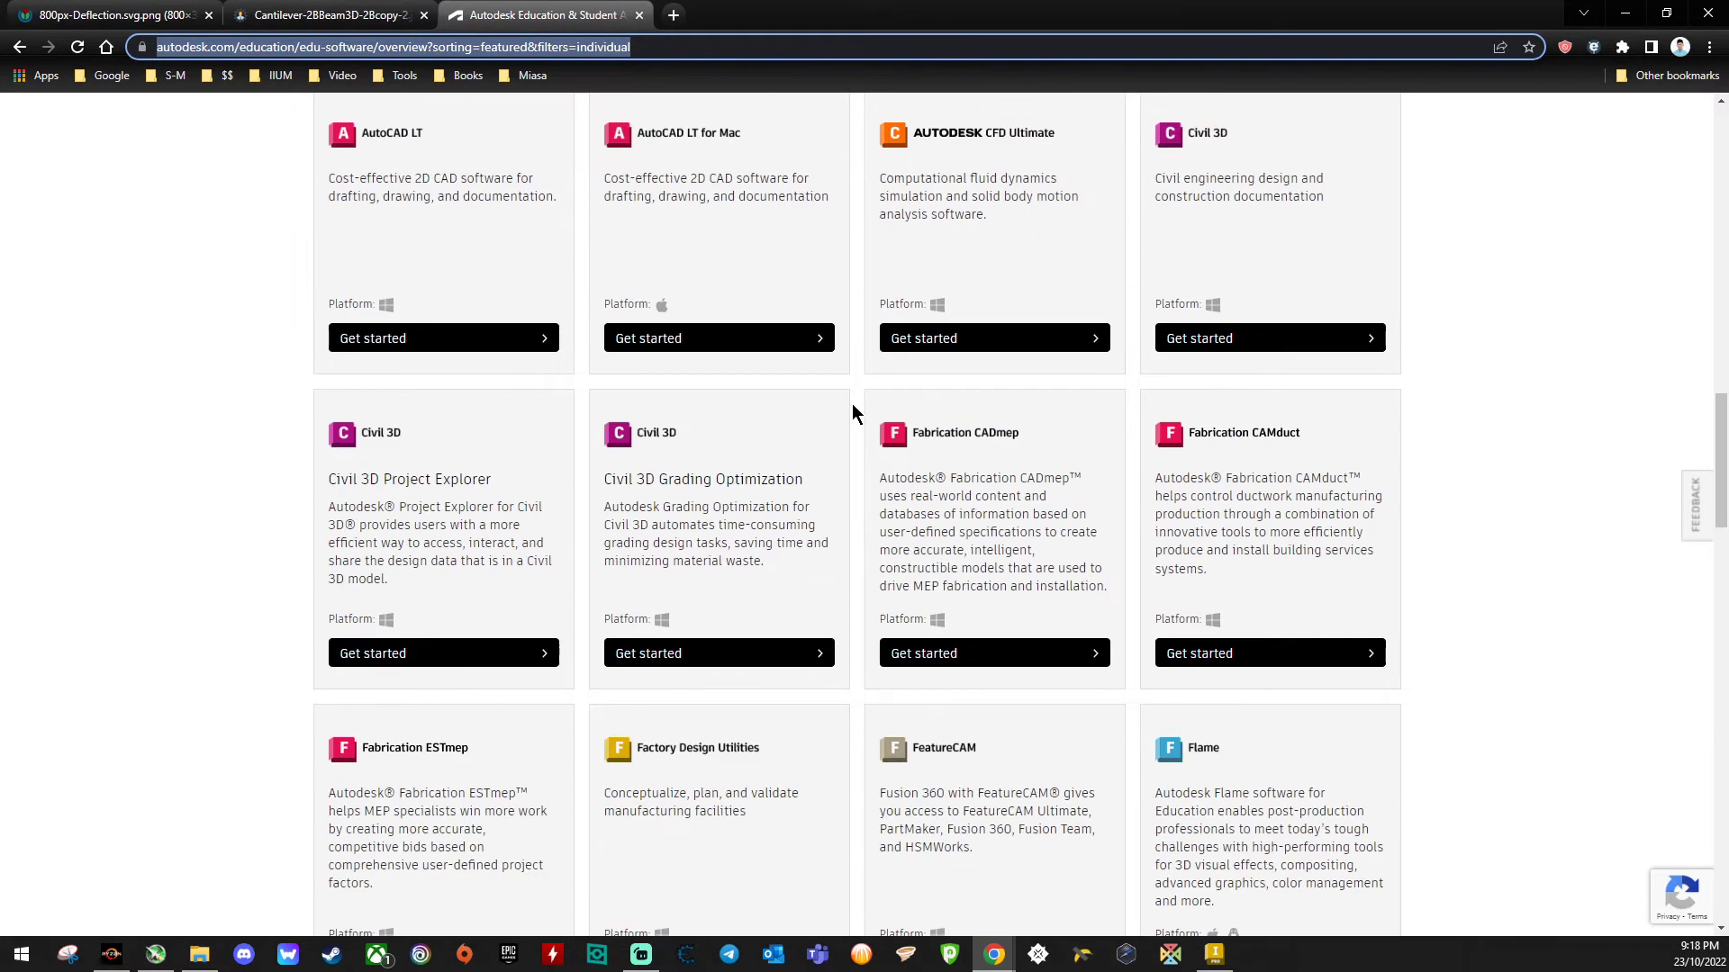
scroll(853, 414, "down", 5)
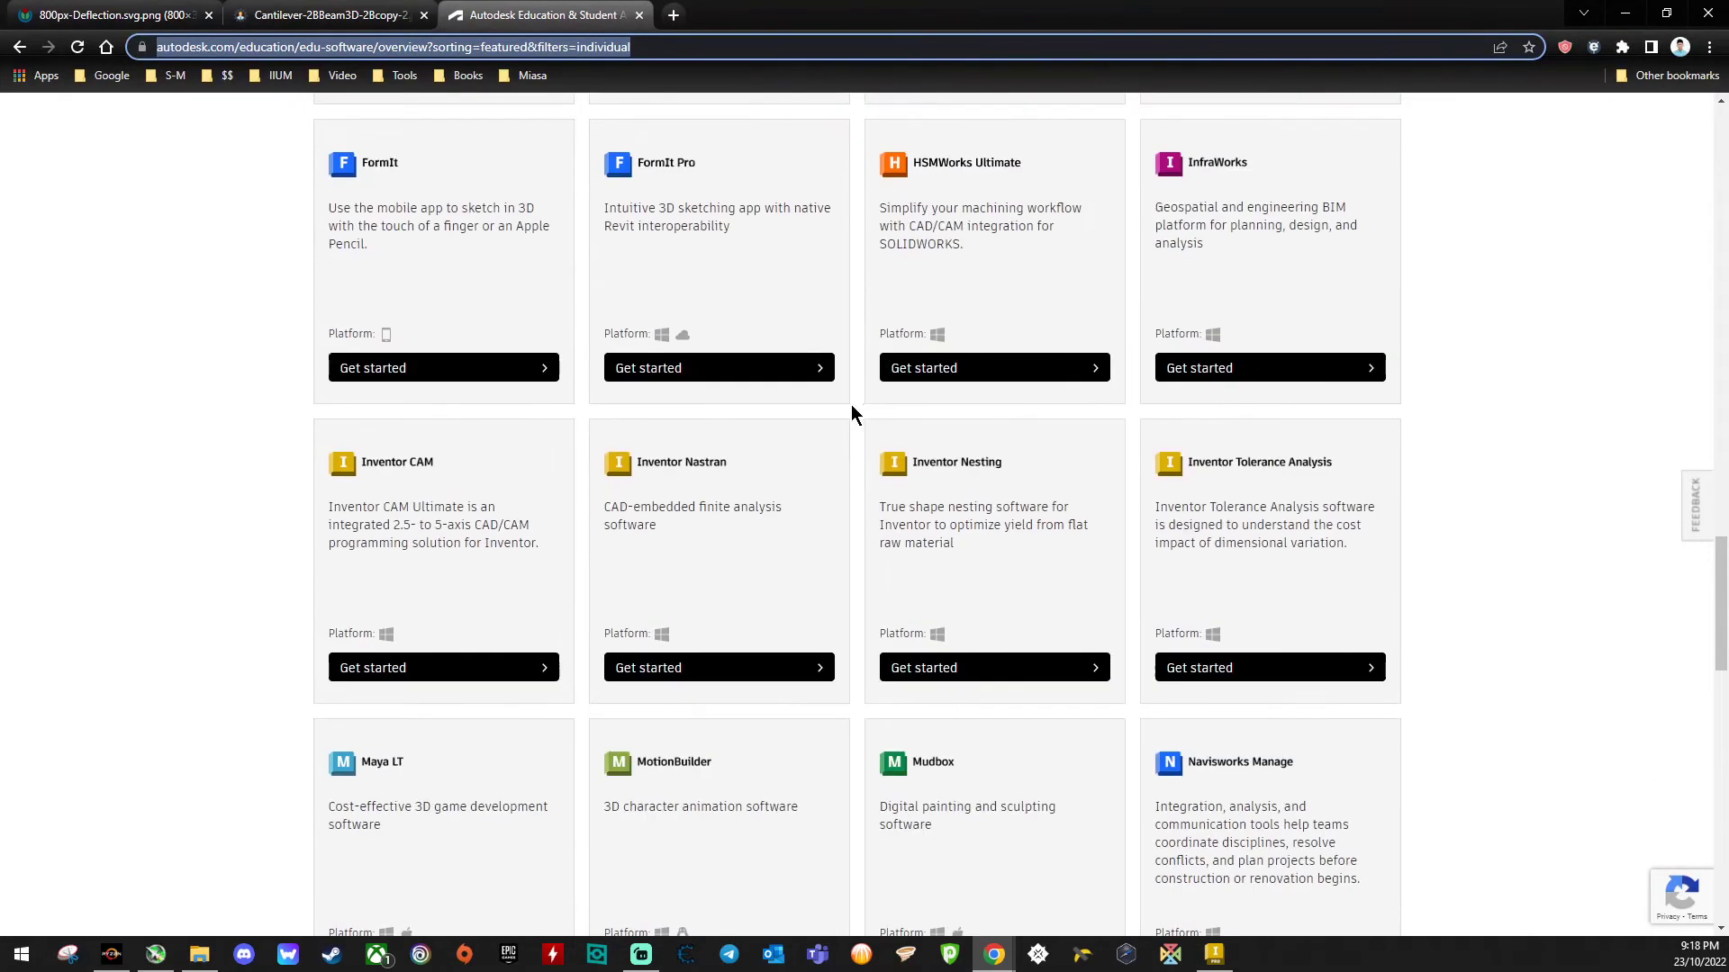
triple_click(619, 513)
left_click(670, 526)
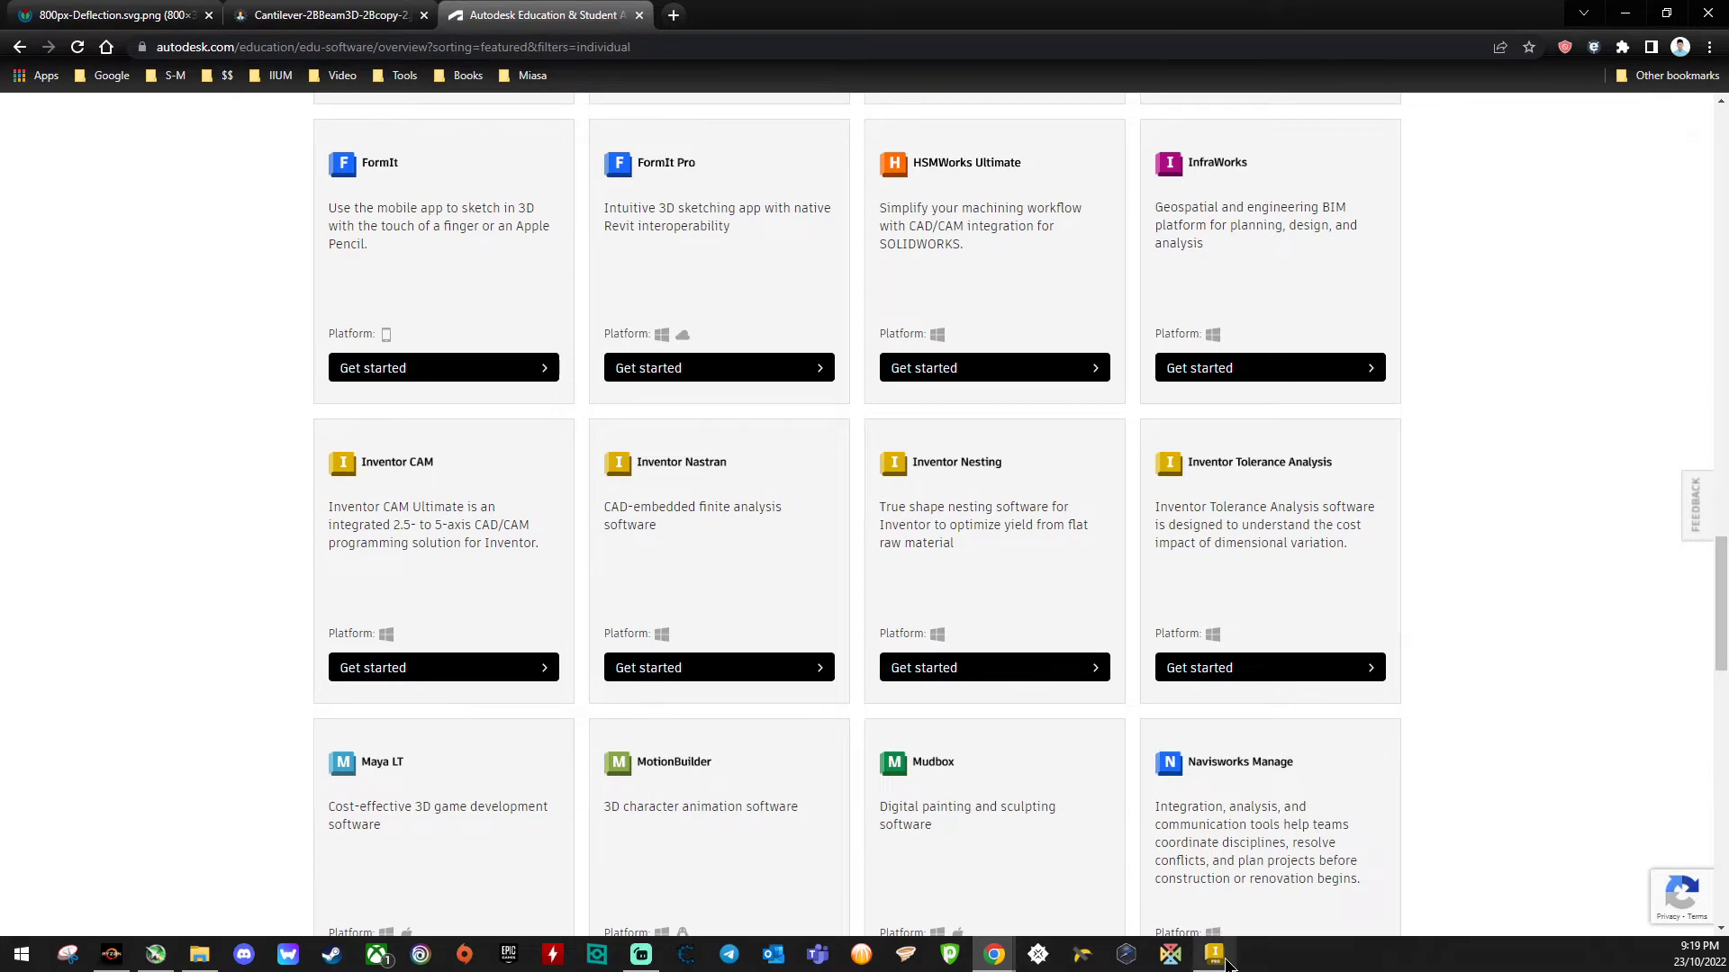
- Switch to Inventor and close the open Part2 document without saving it
left_click(1227, 962)
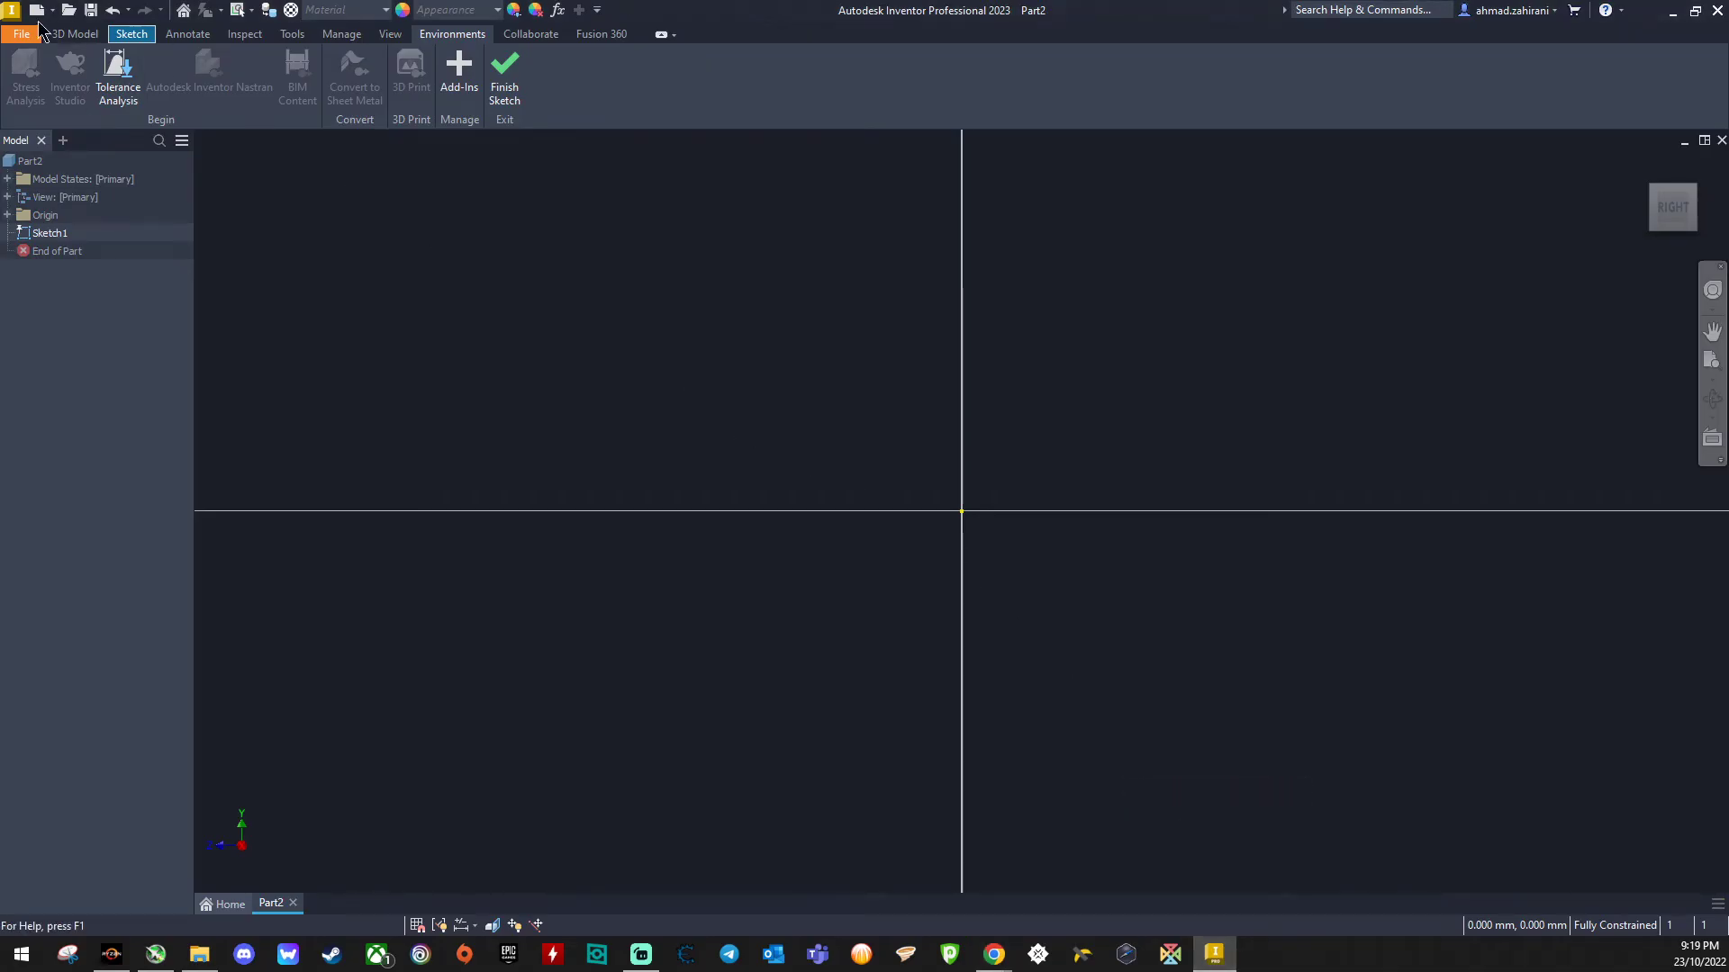
left_click(1721, 141)
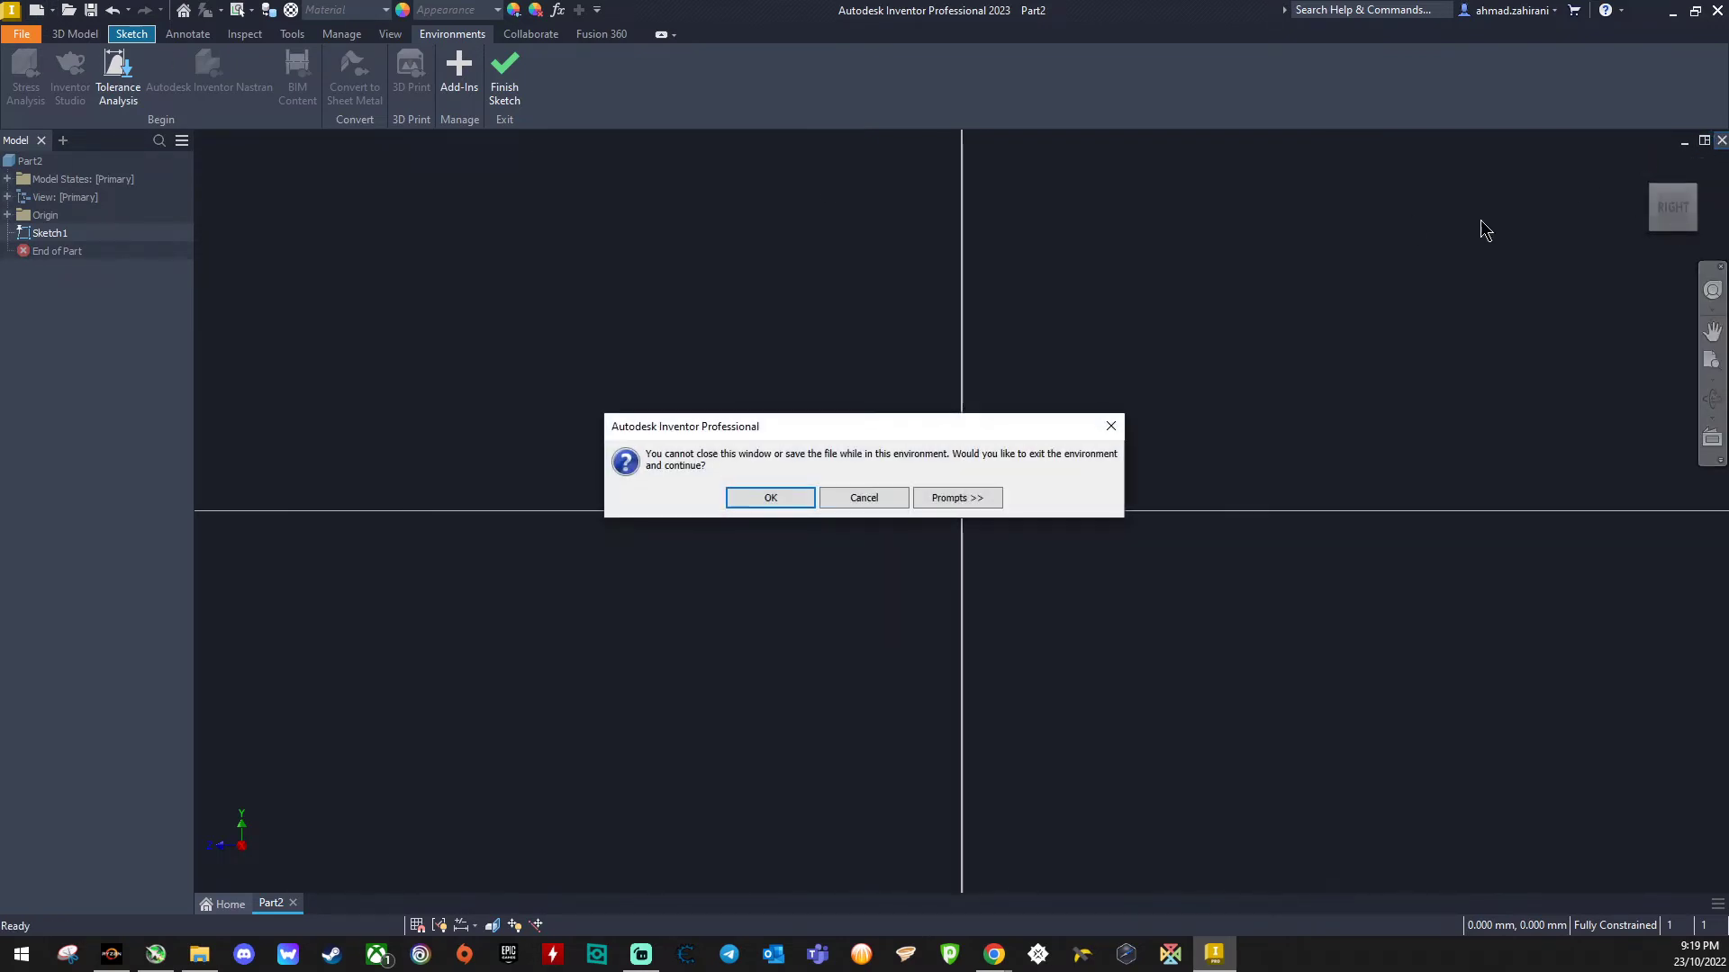
left_click(771, 499)
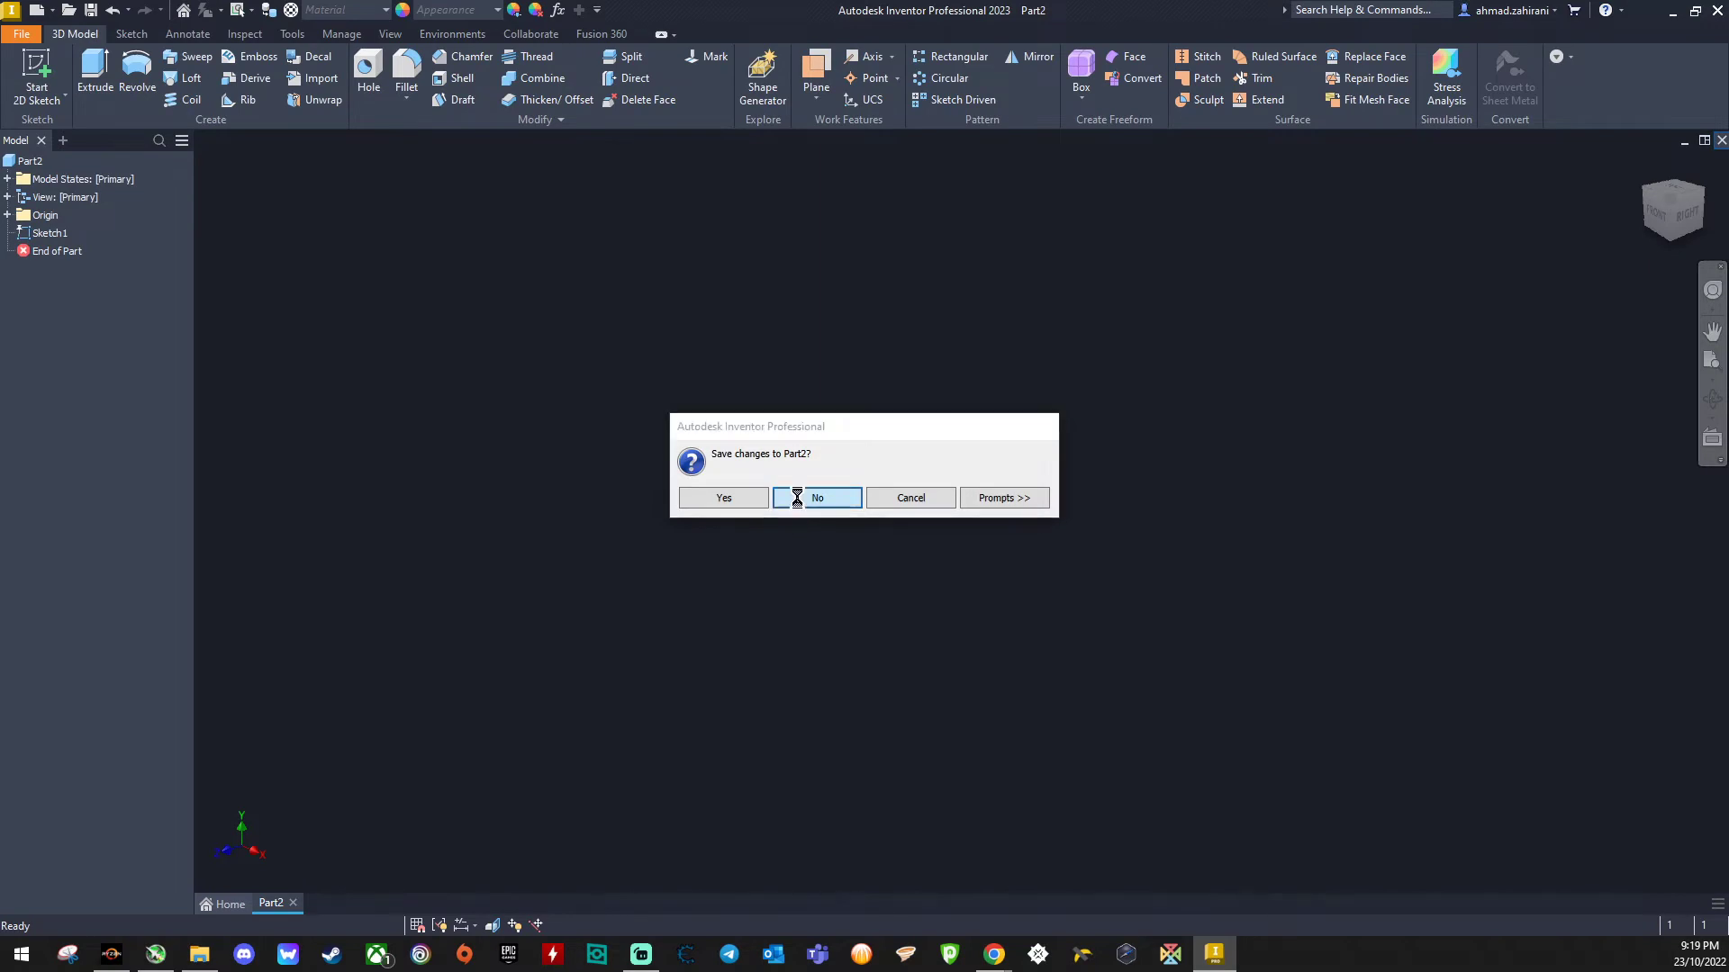
left_click(791, 498)
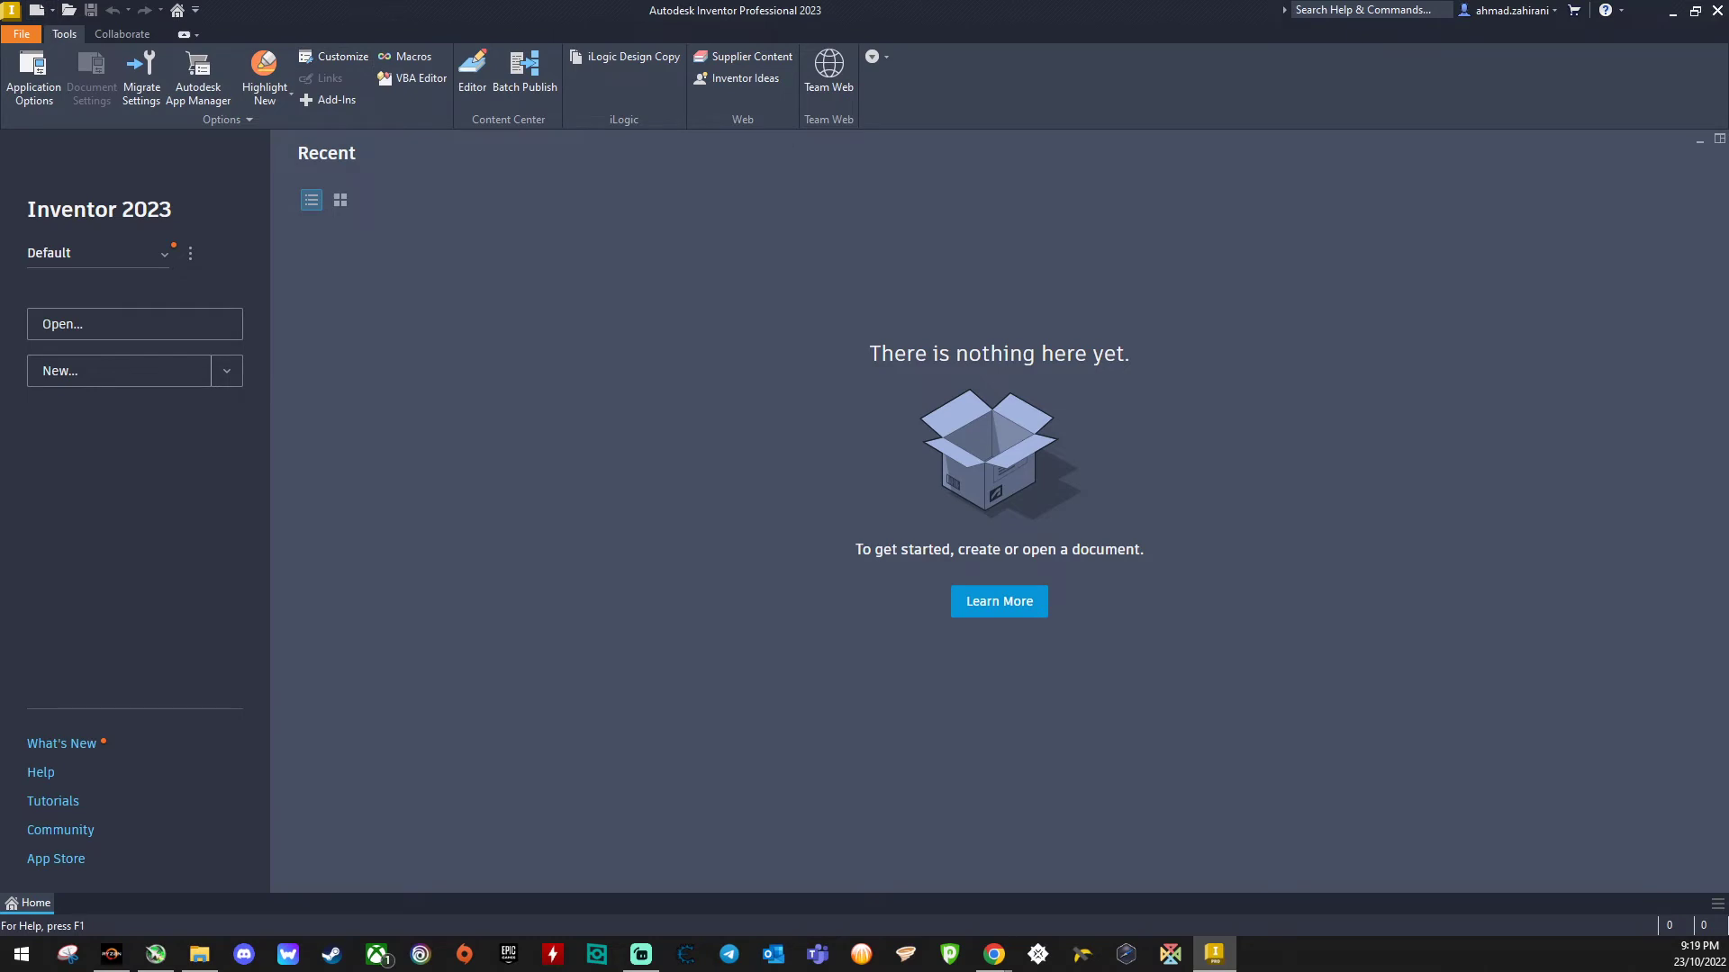
- Create a new part from the Standard.ipt template
left_click(36, 10)
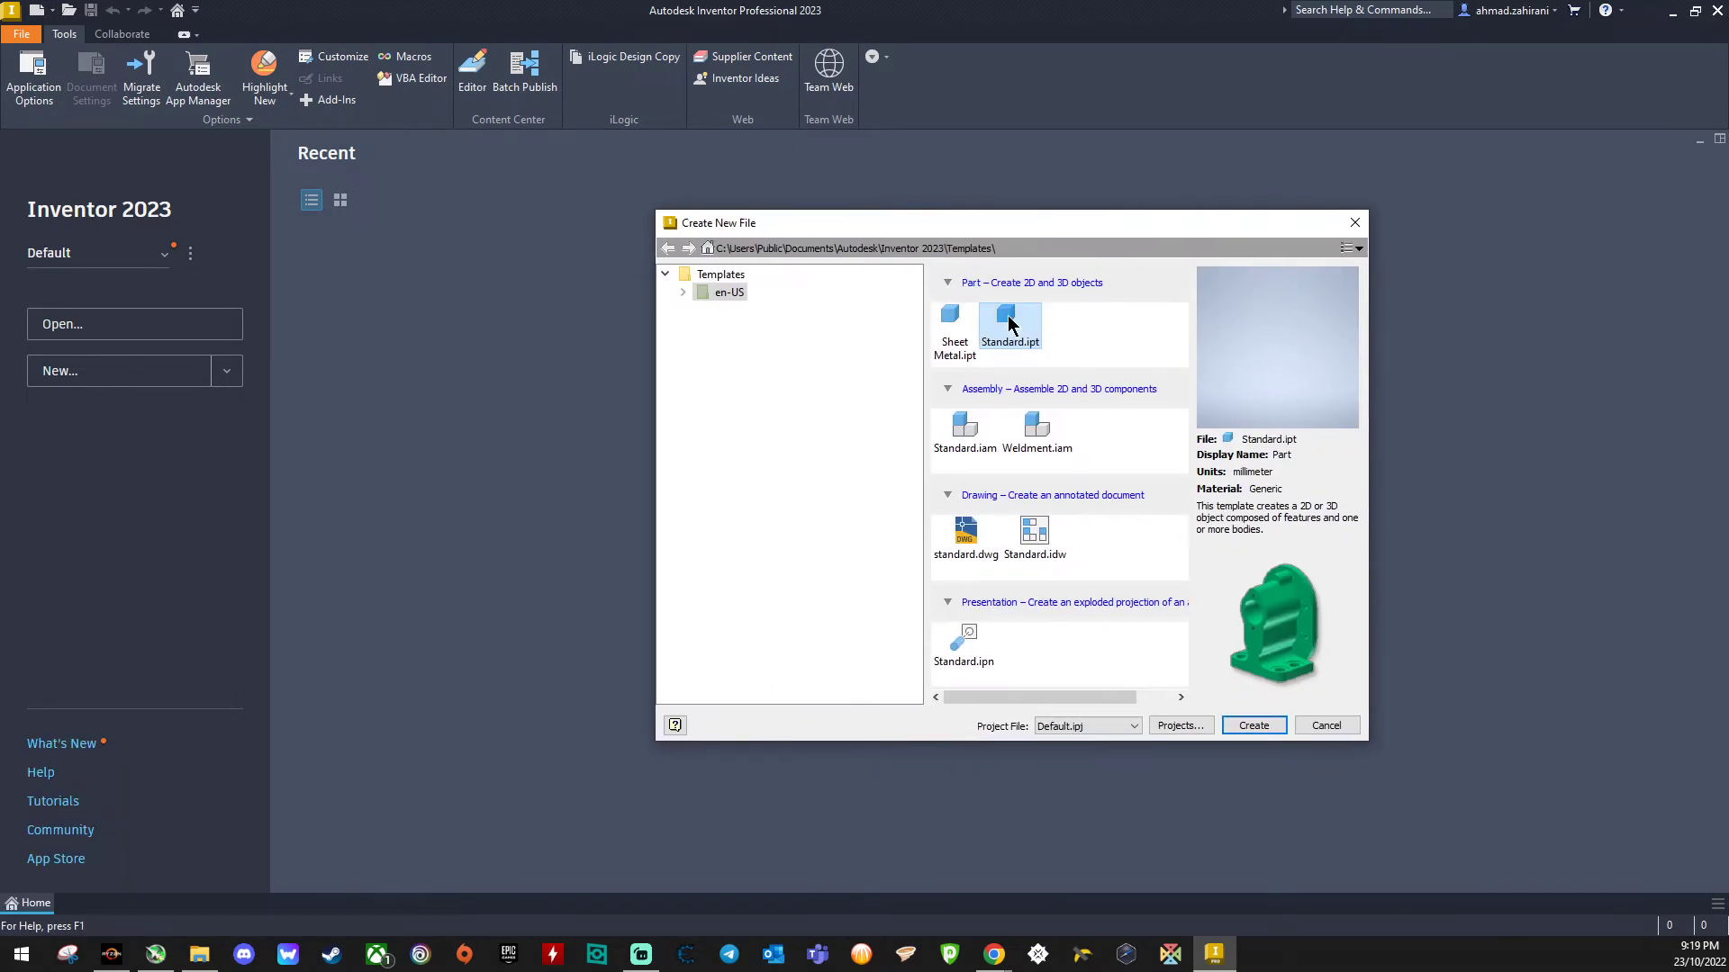
left_click(1257, 729)
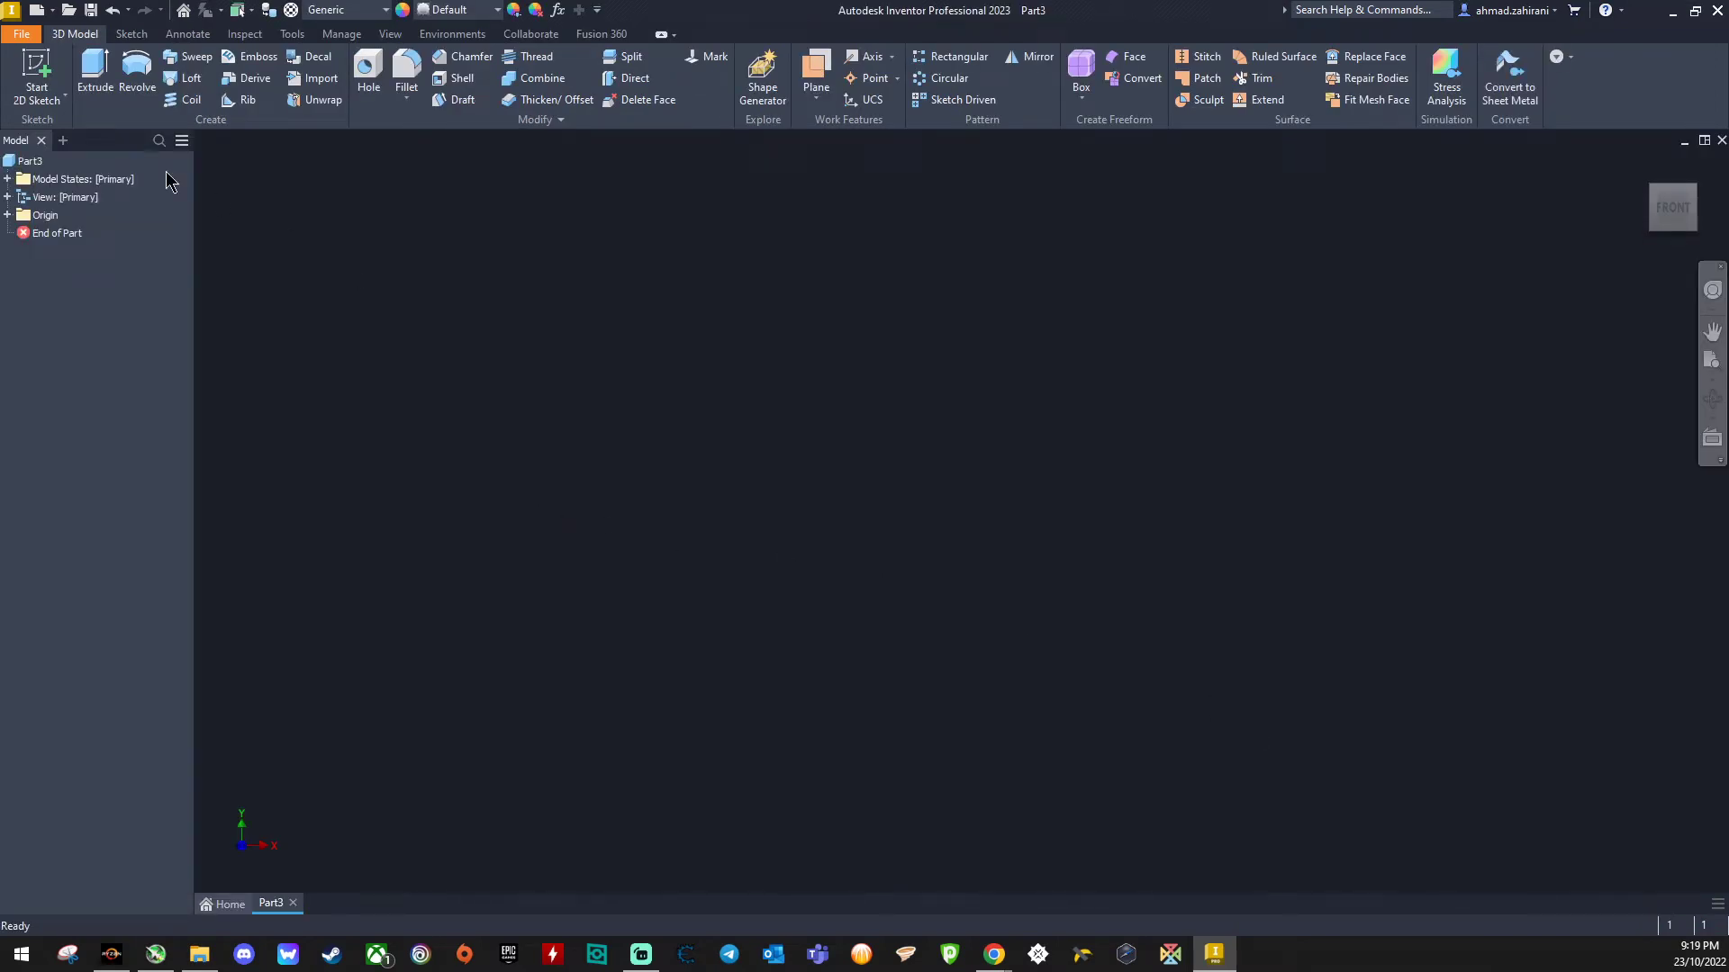
- Start a 2D sketch on the YZ plane
left_click(37, 68)
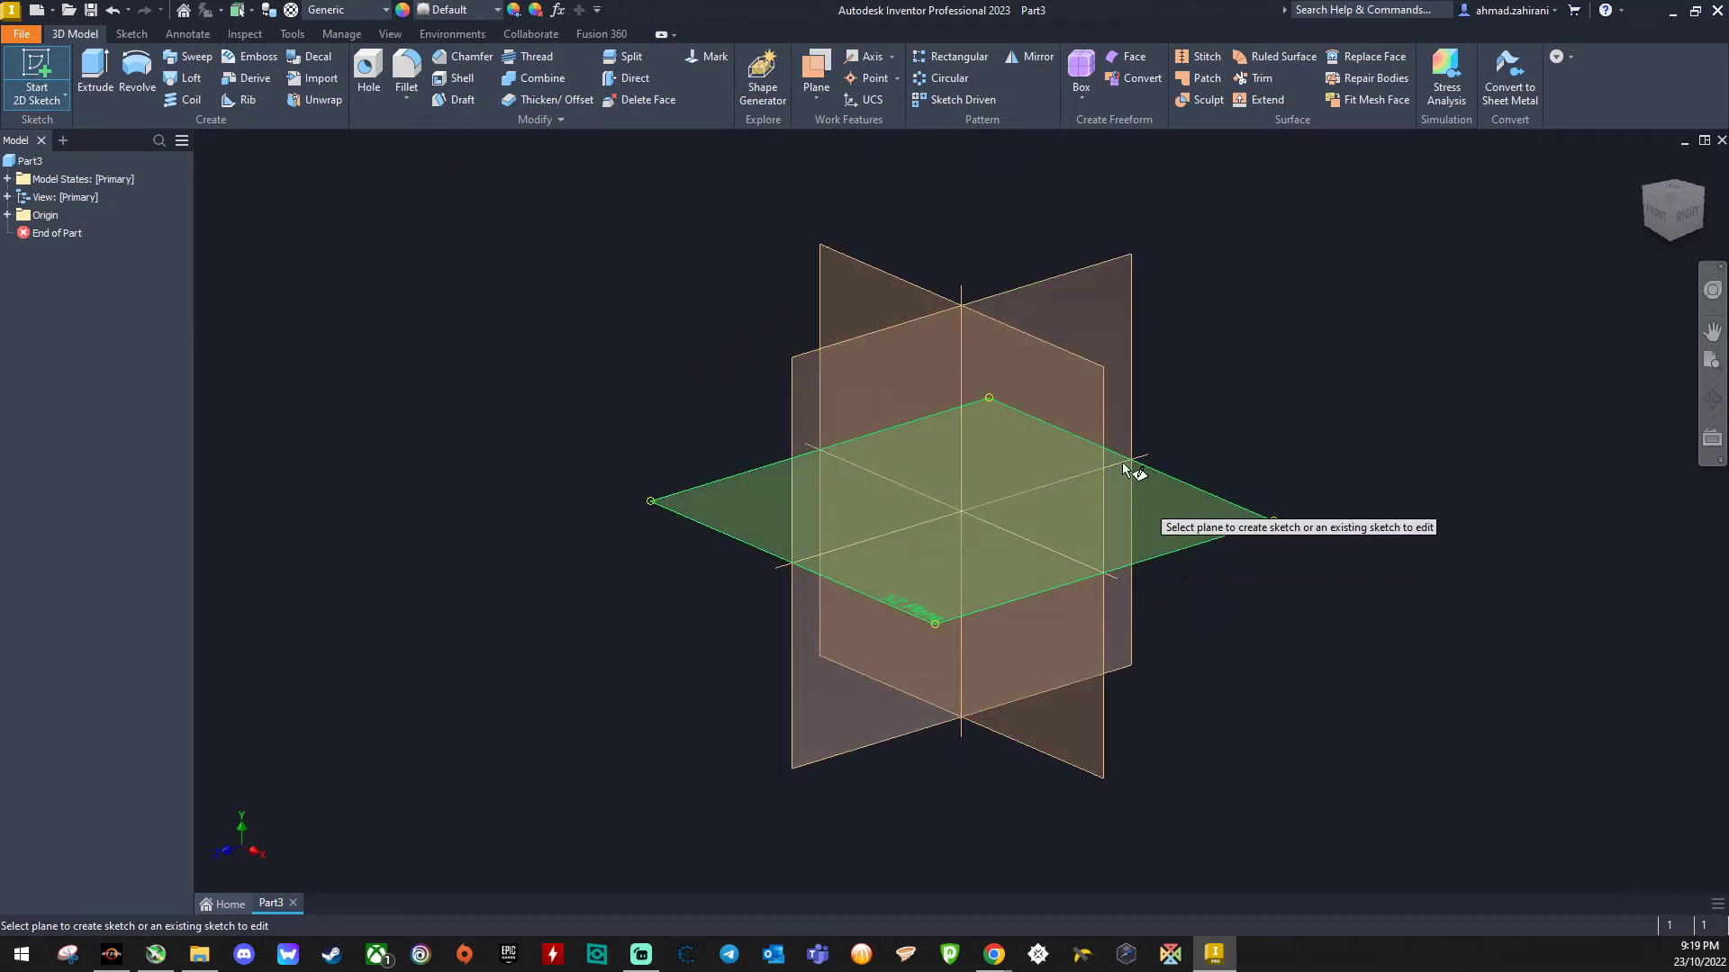
left_click(803, 402)
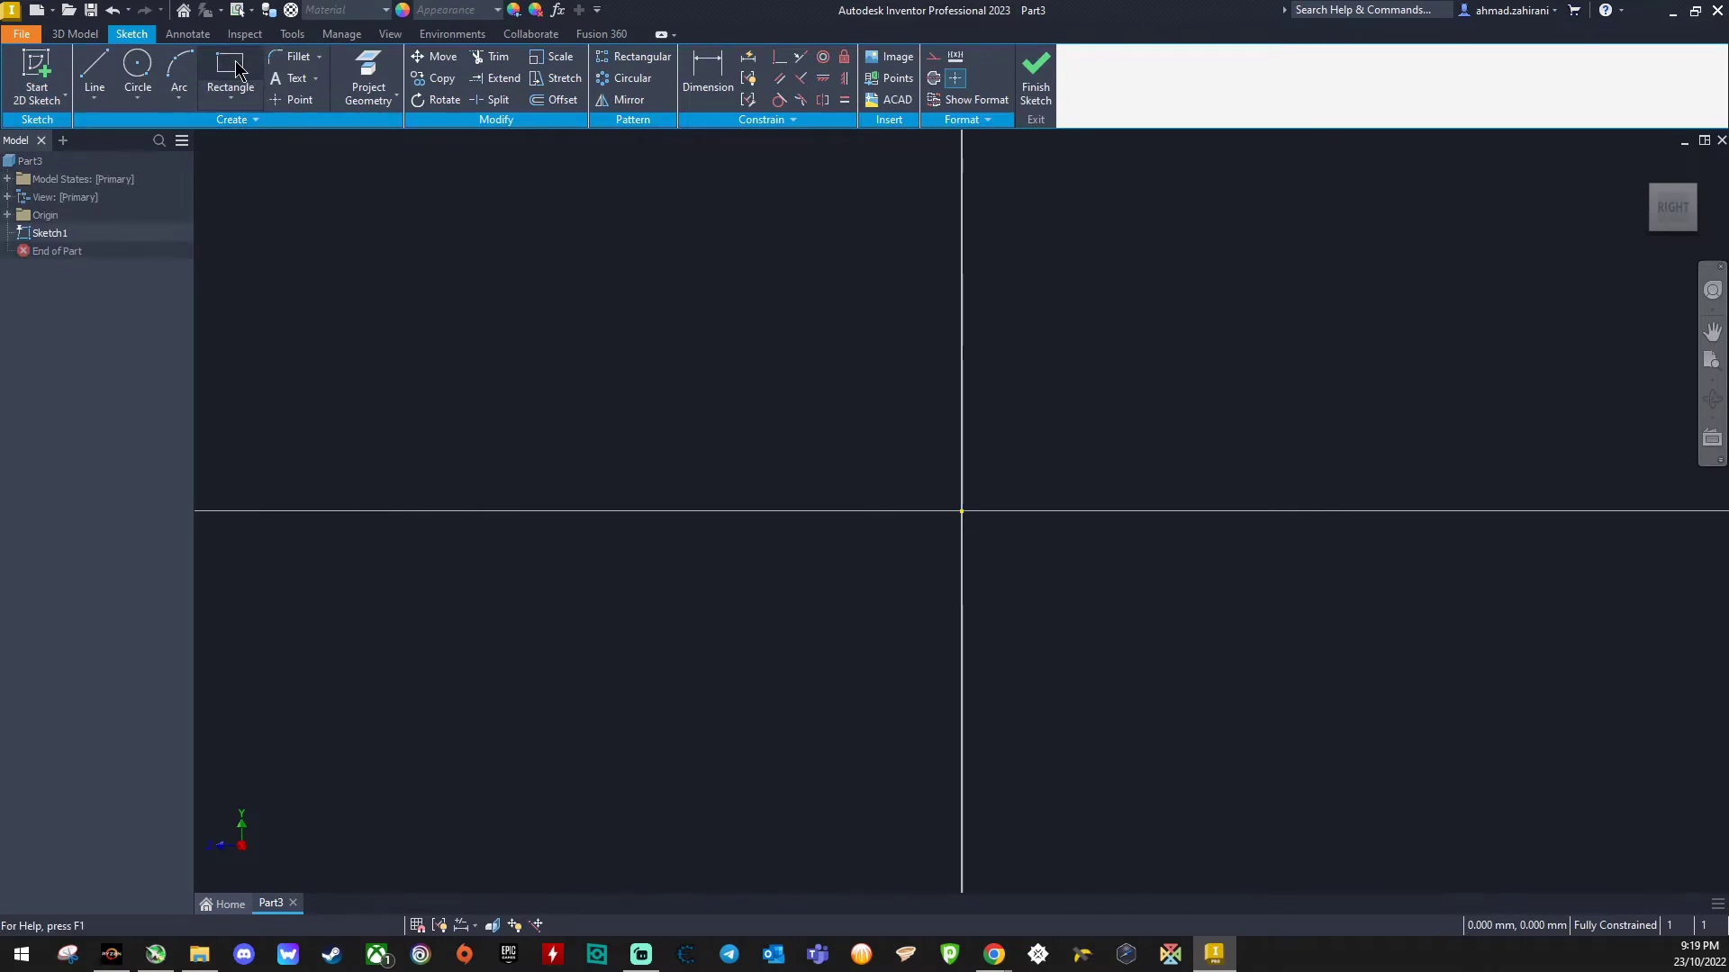
- Draw a 25 mm by 25 mm rectangle with one corner at the origin
left_click(236, 70)
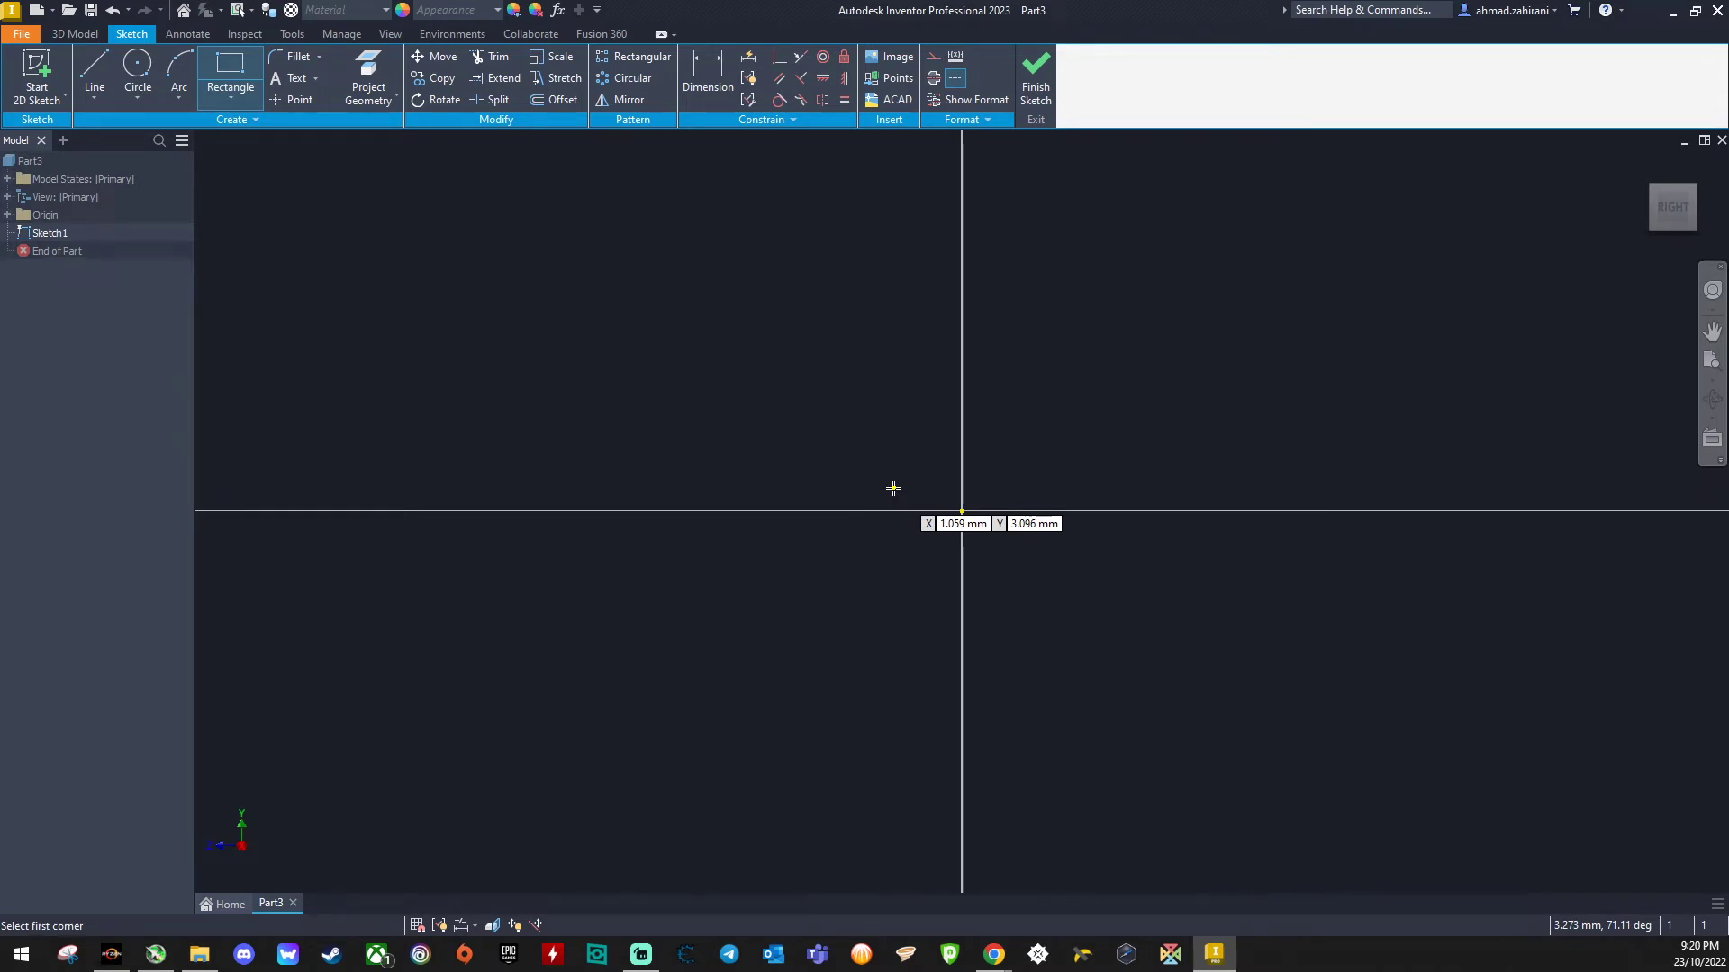
left_click(961, 511)
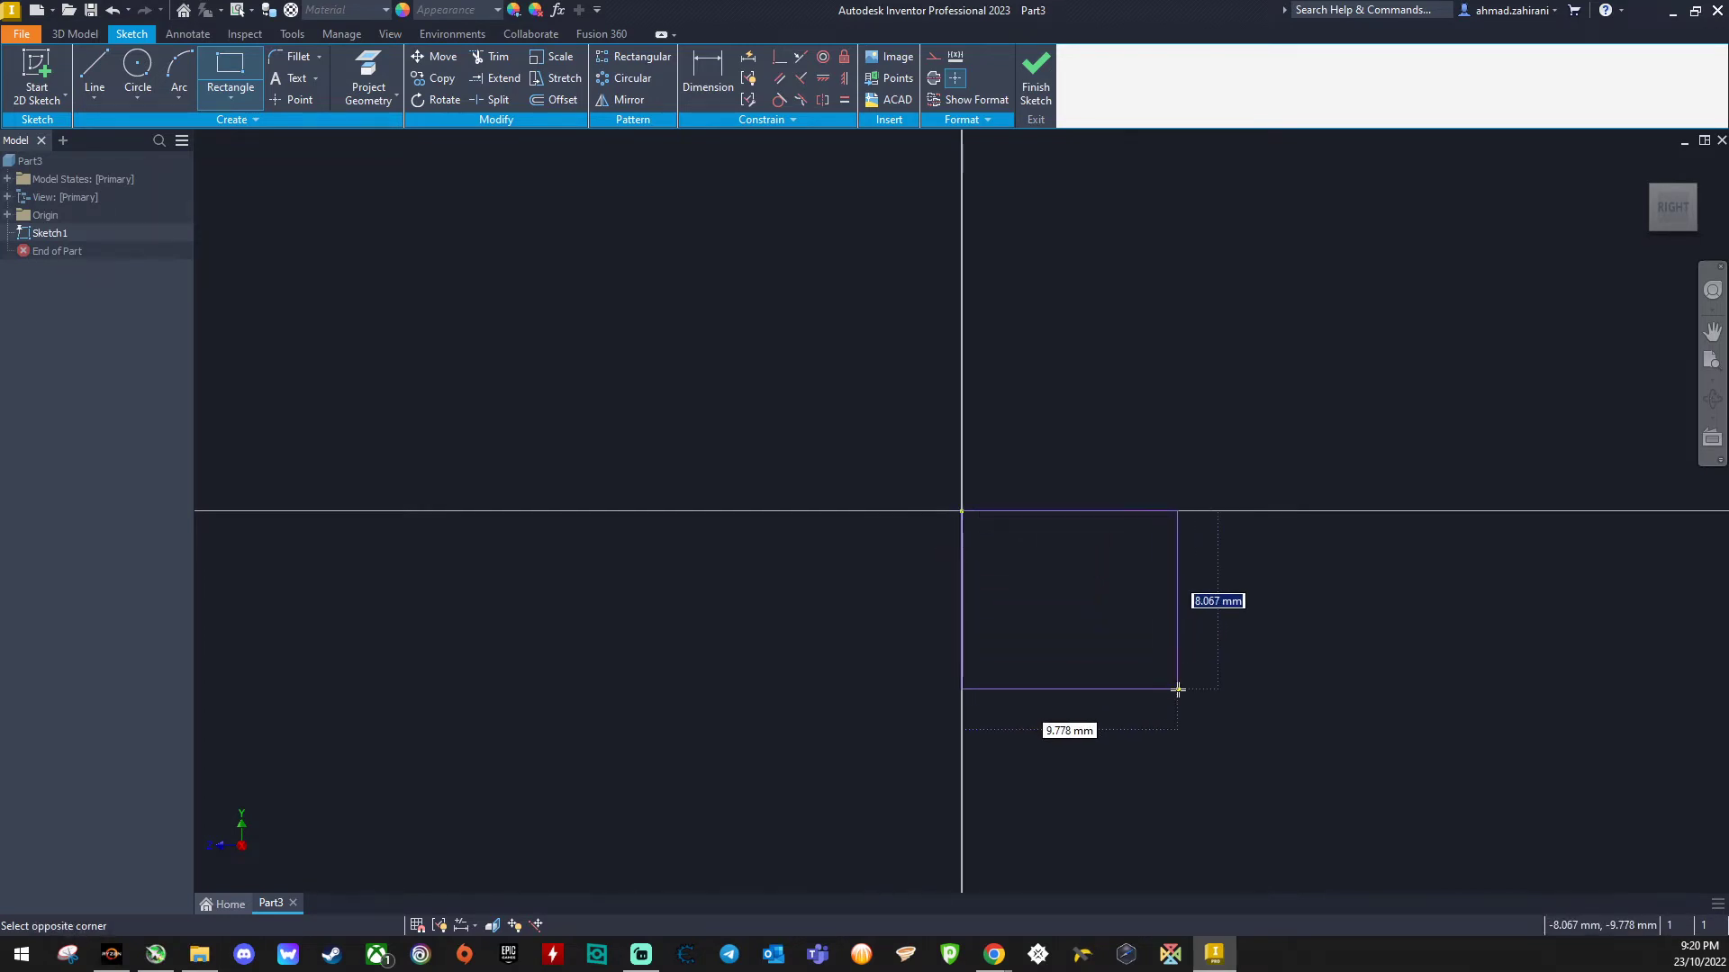
type("25")
key("Tab")
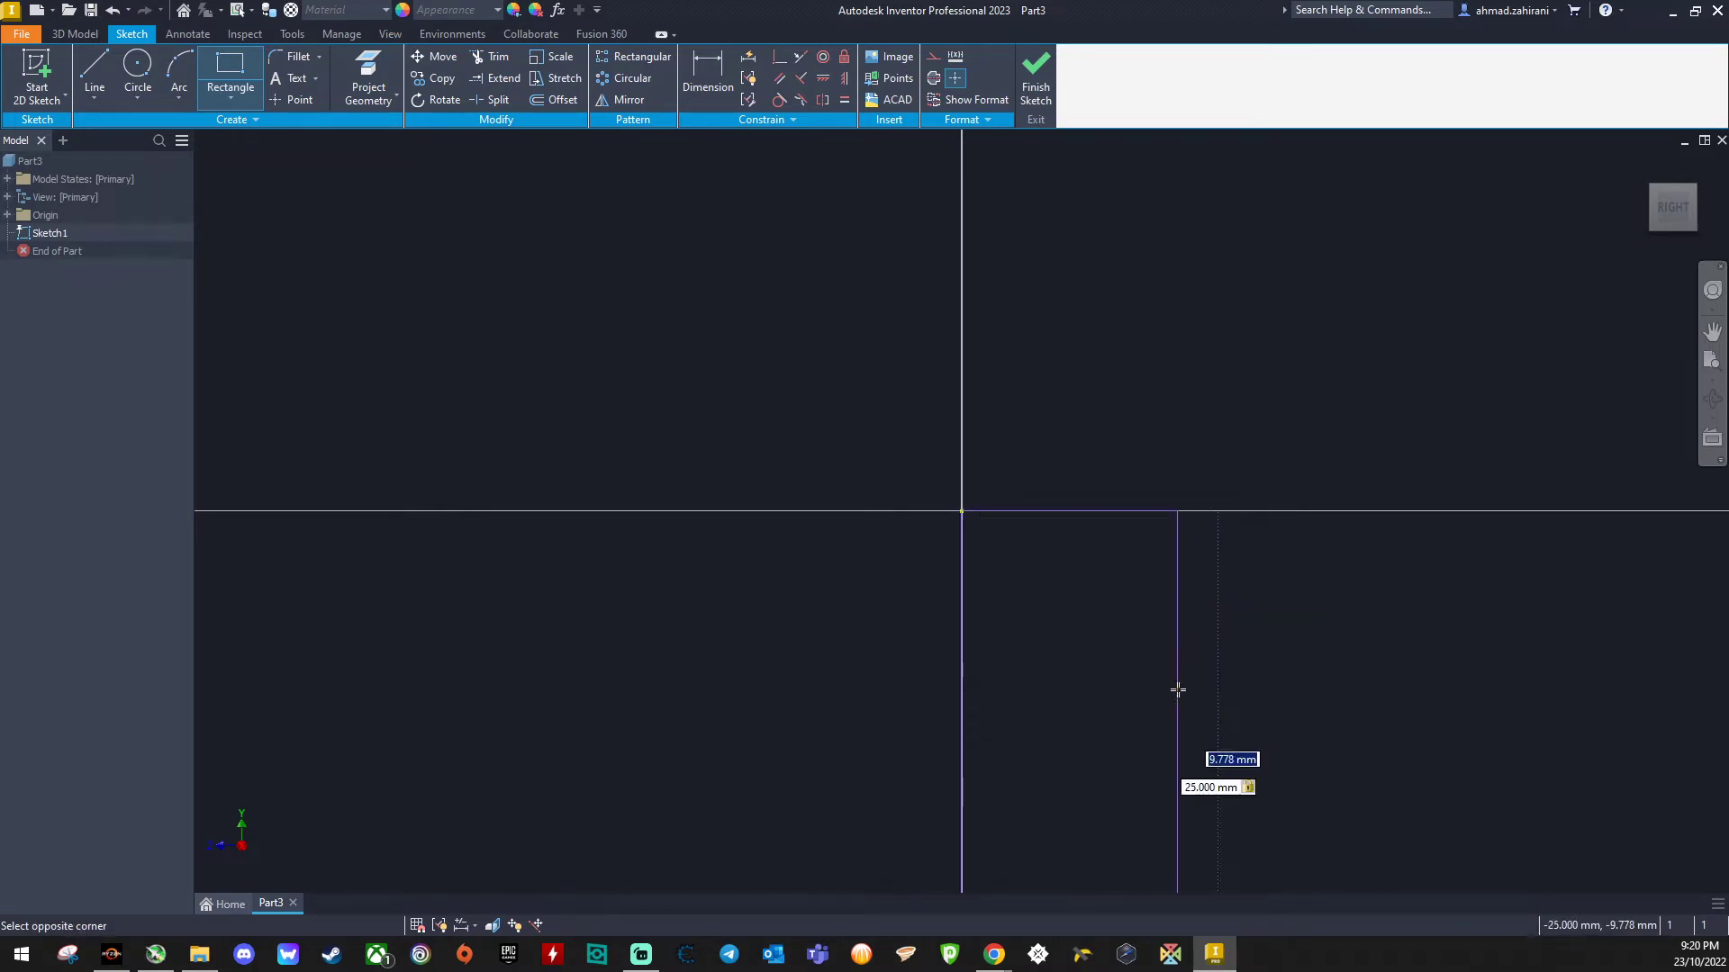
type("25")
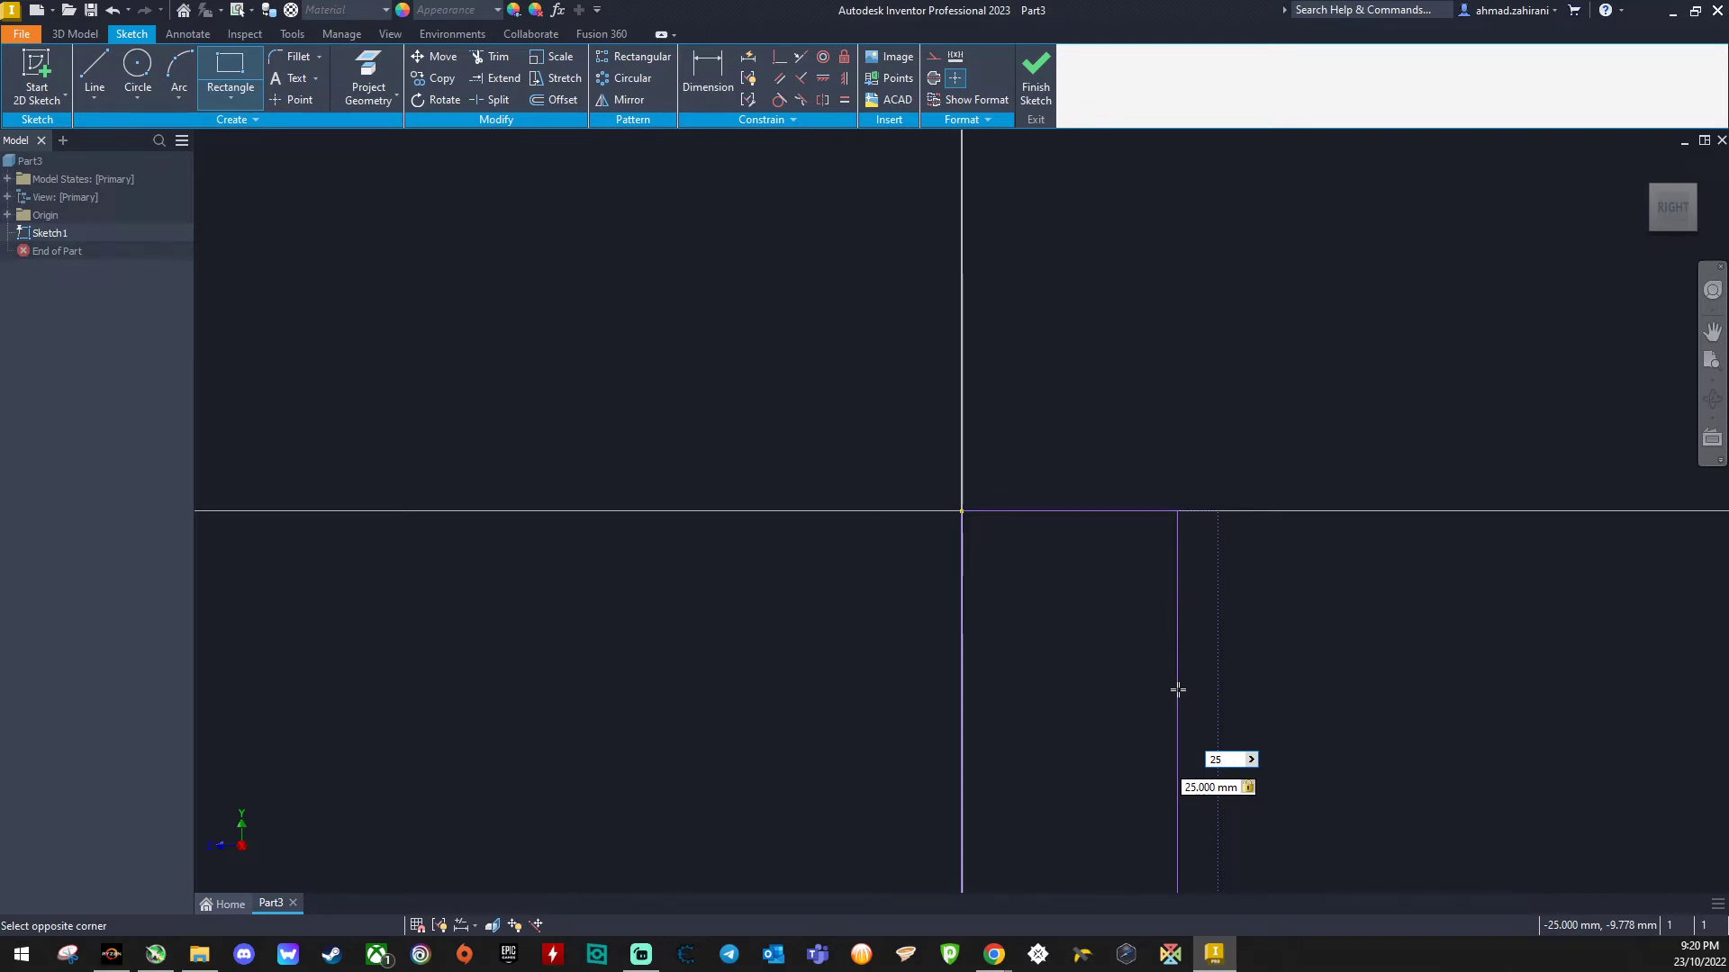
key("Return")
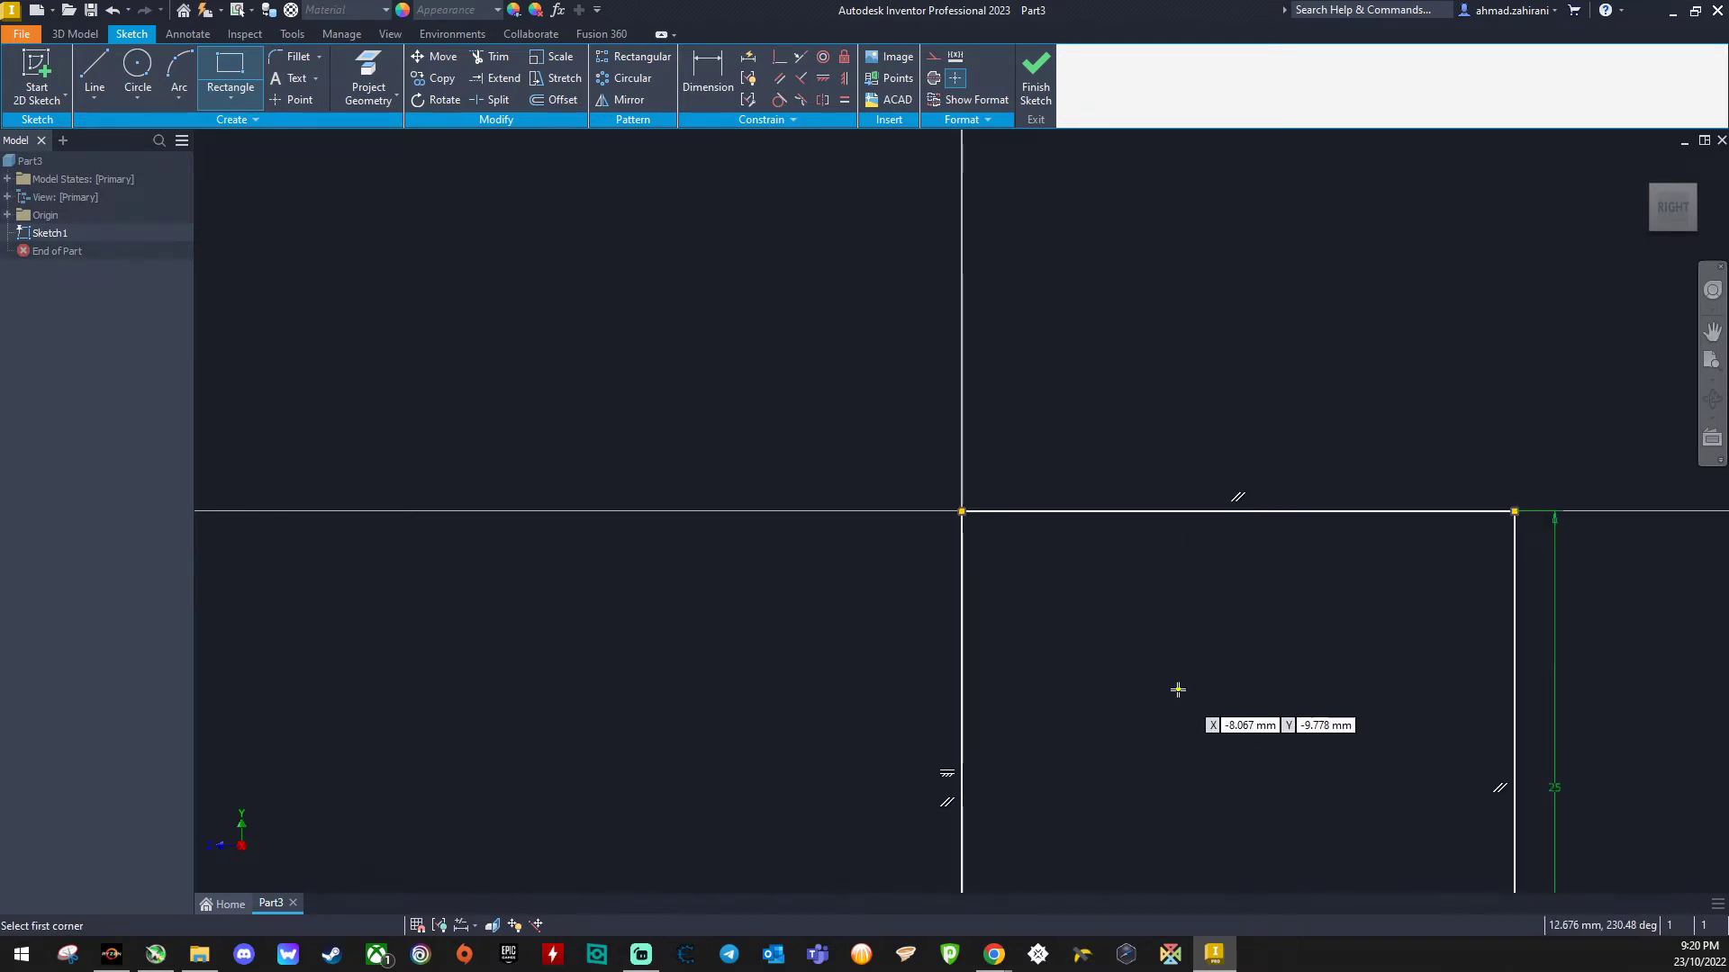
- Finish the sketch
left_click(1711, 364)
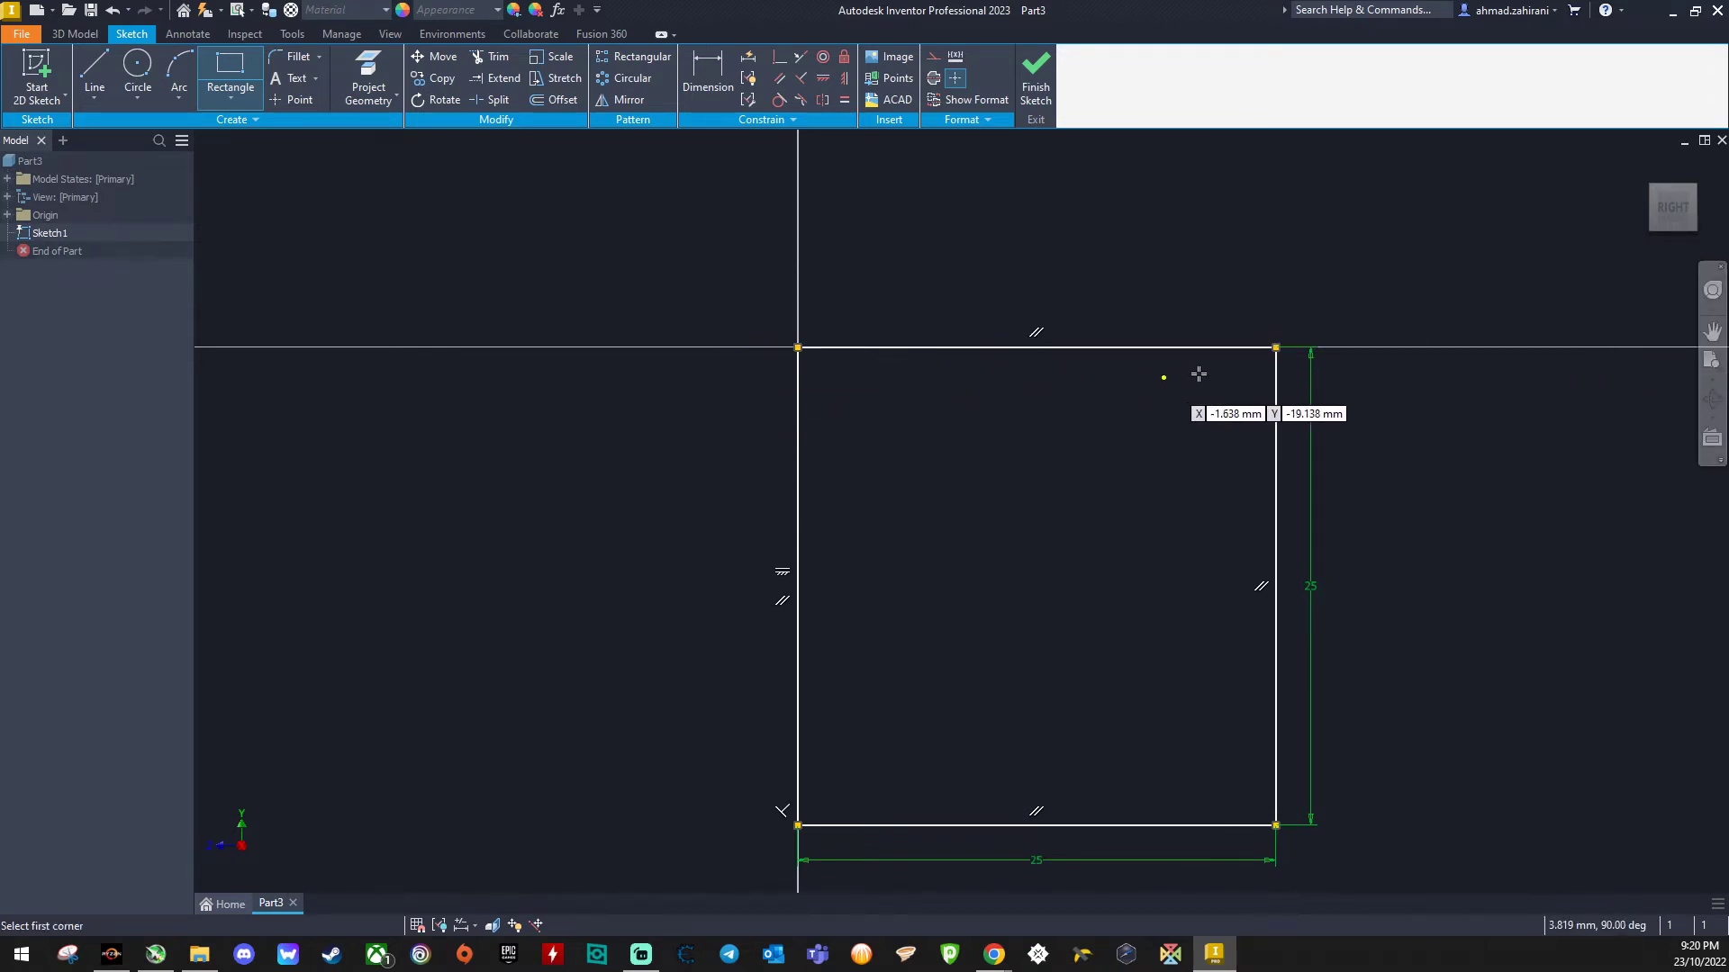
left_click(1037, 83)
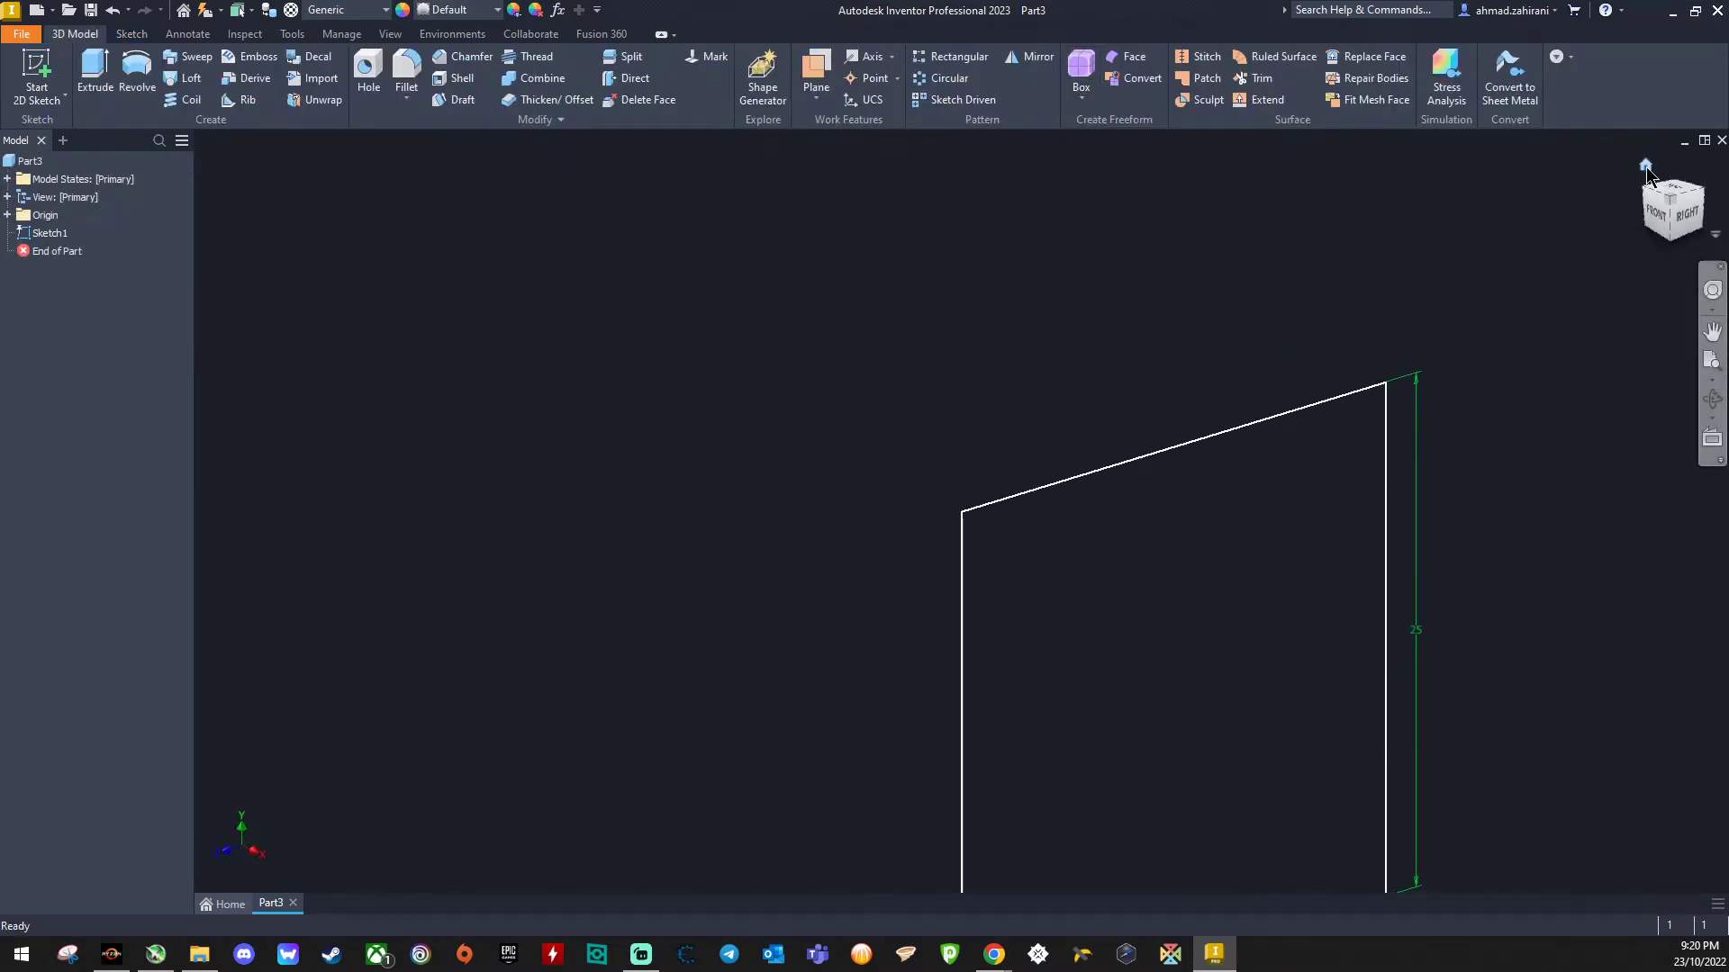
left_click(1646, 168)
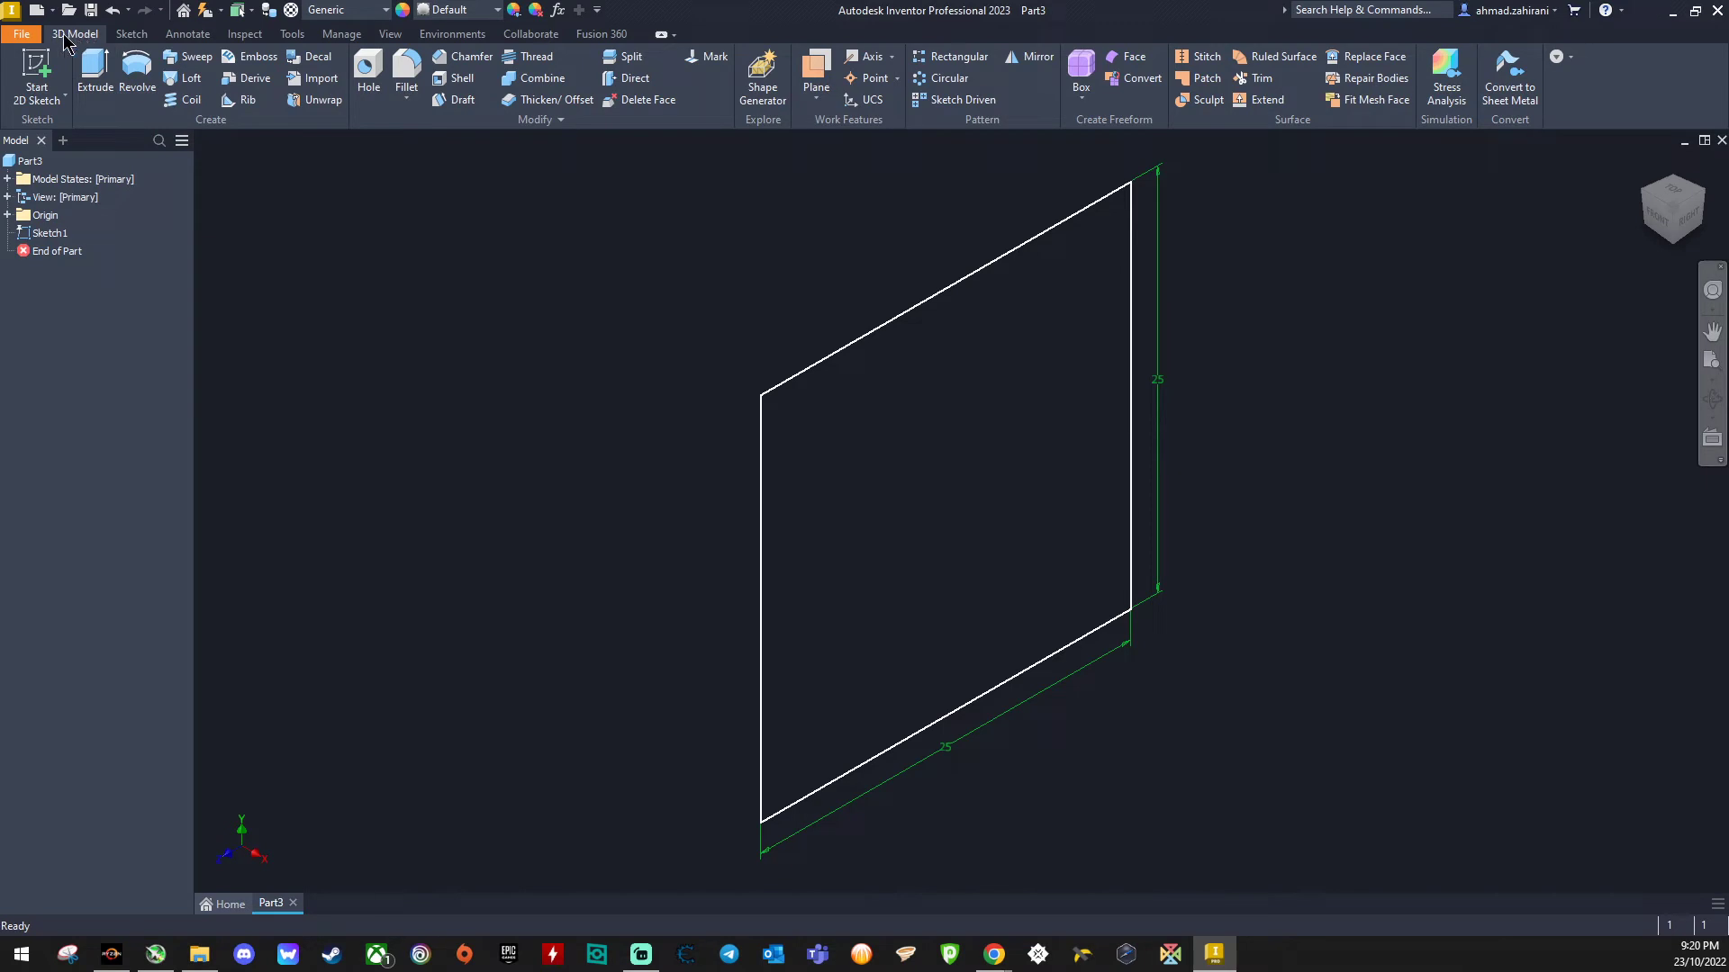
- Extrude the square profile 250 mm to form the beam
left_click(96, 72)
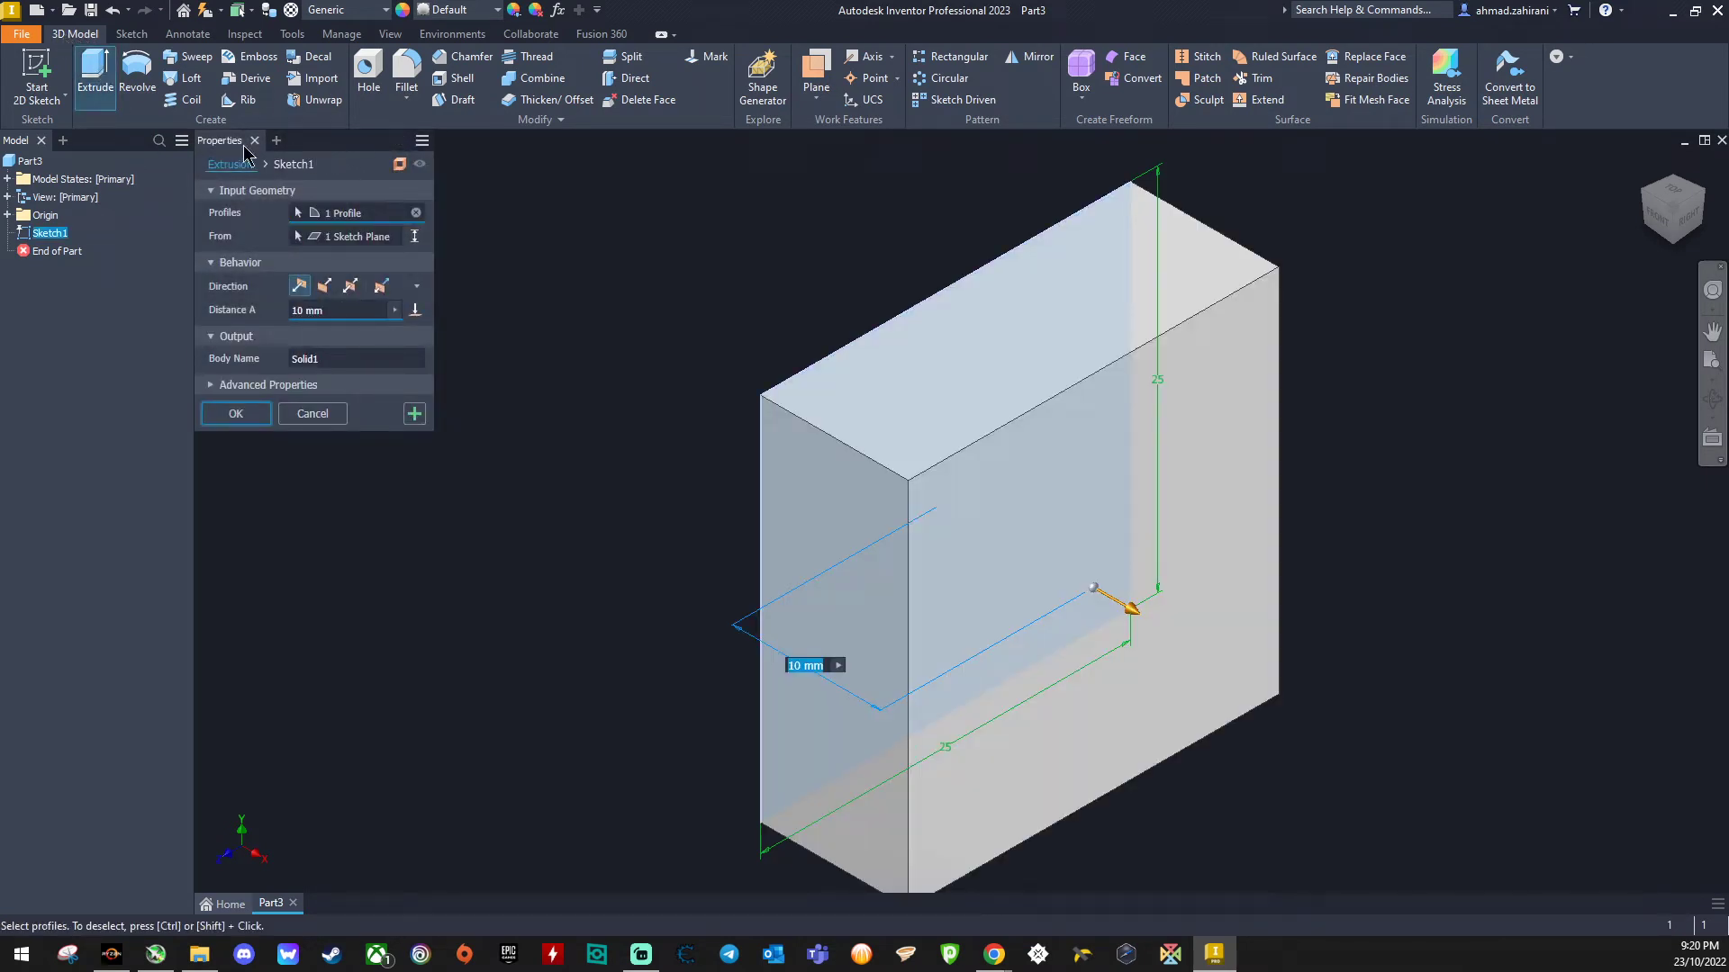
double_click(296, 310)
type("250")
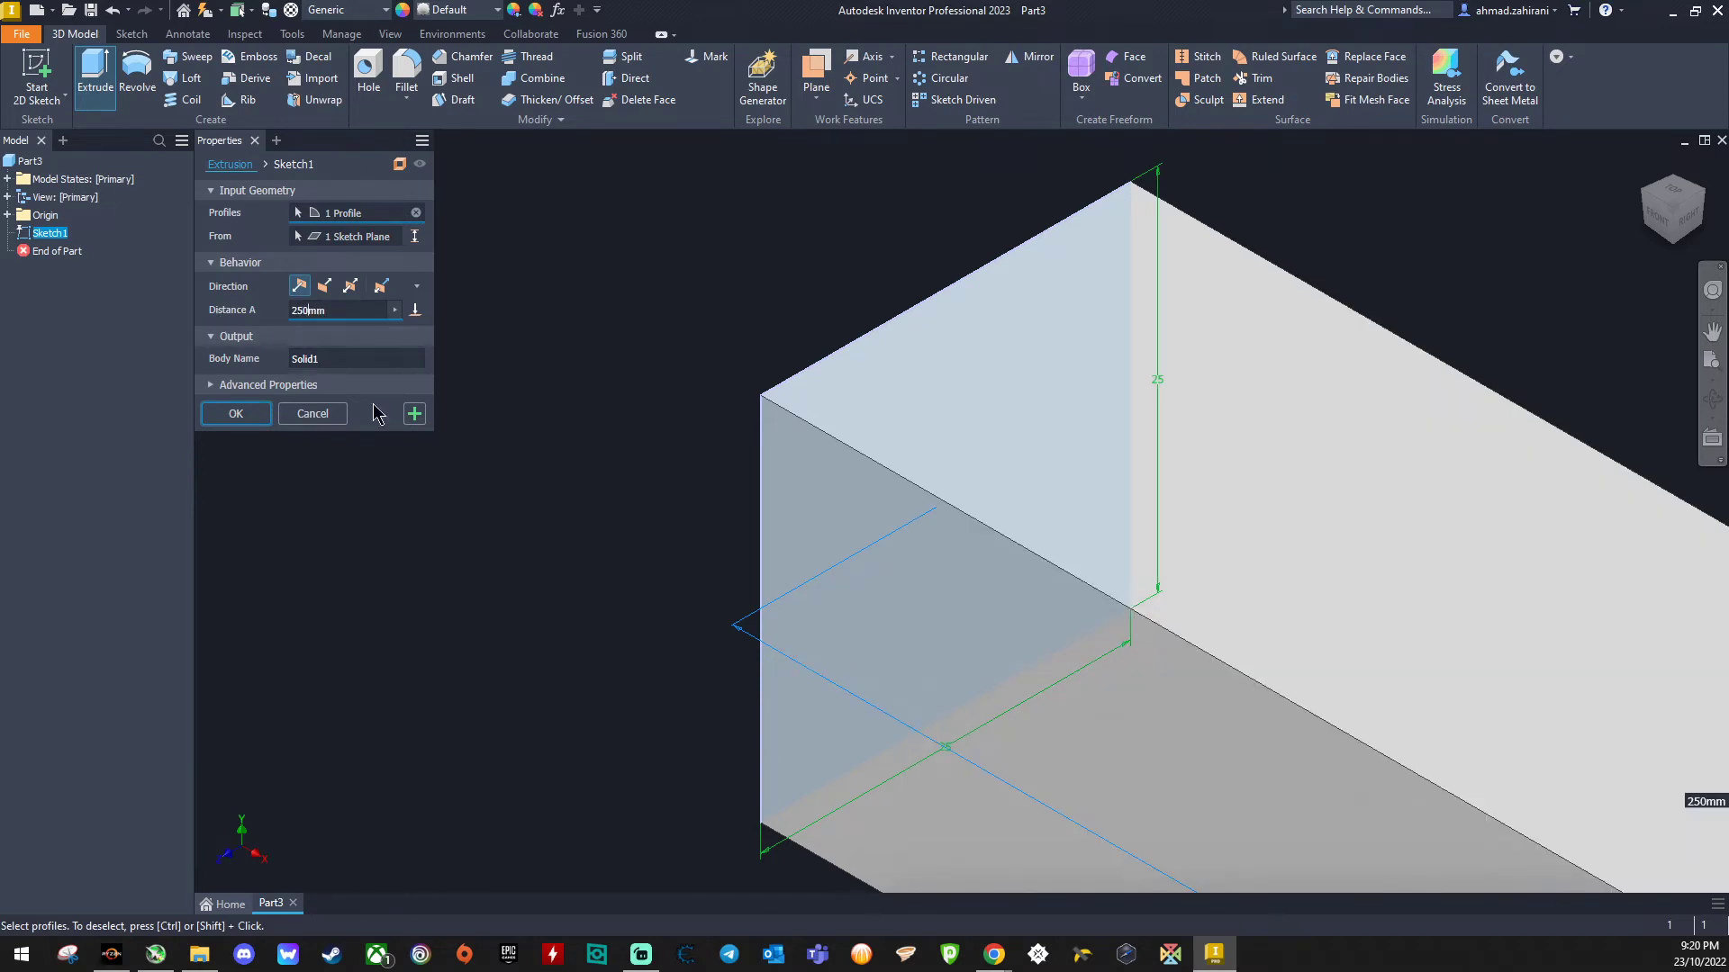
left_click(261, 417)
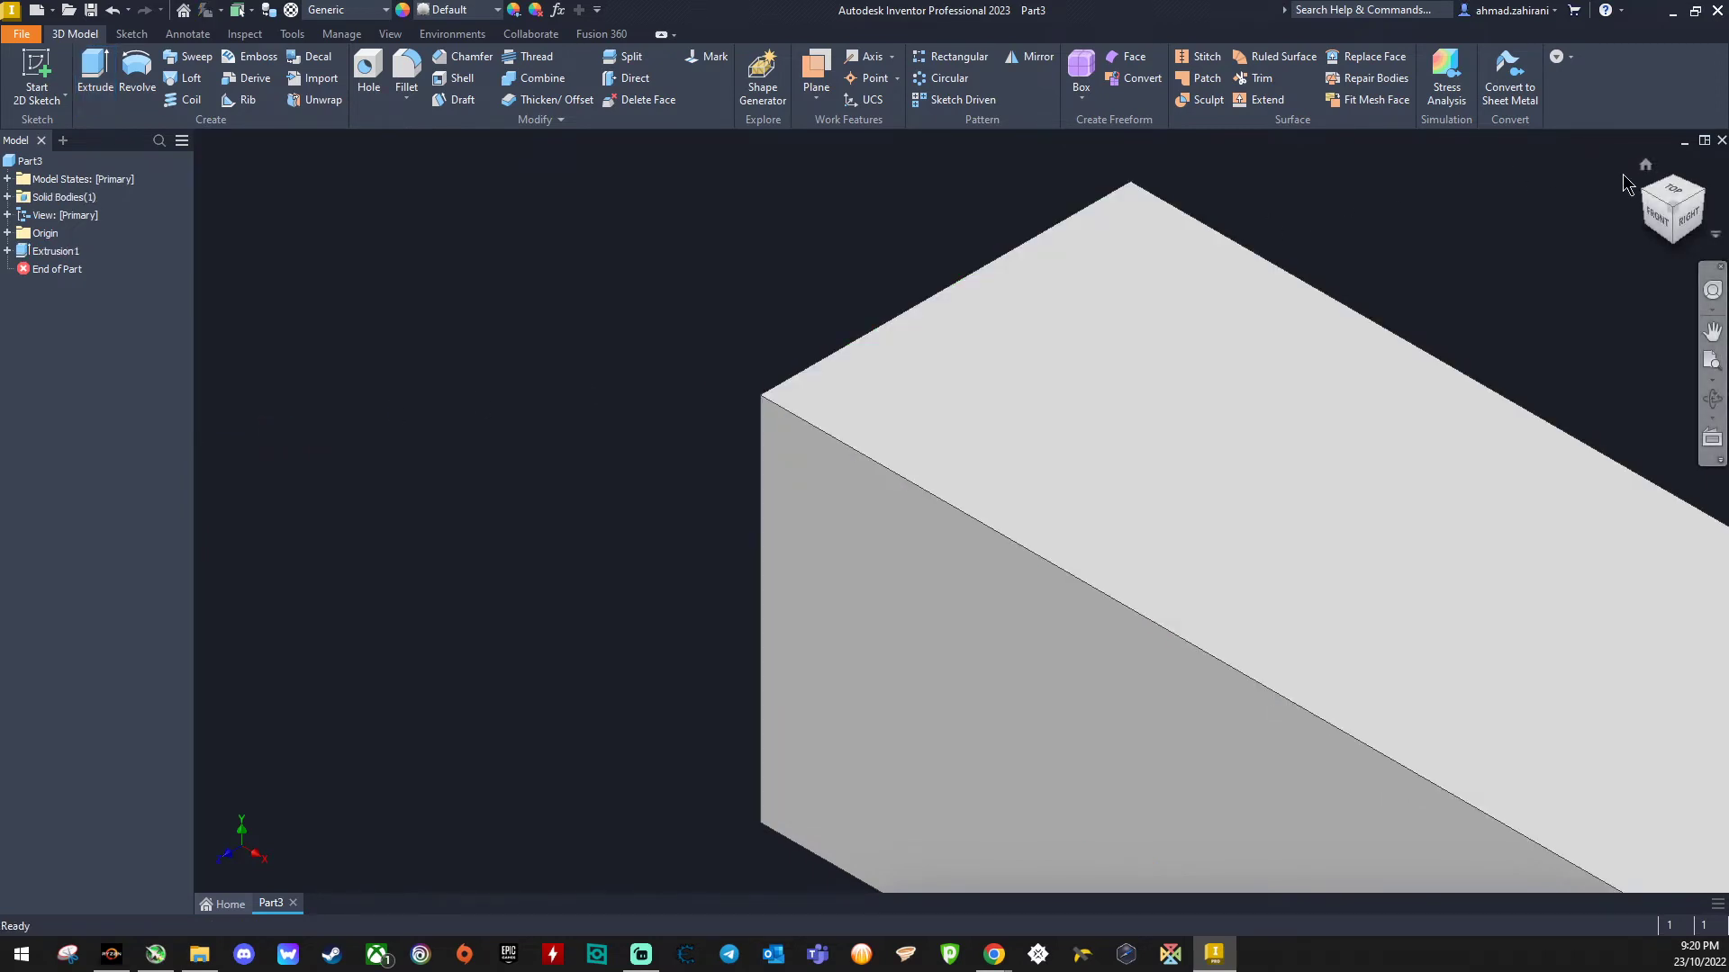
- Open the Autodesk Inventor Nastran environment
left_click(1646, 167)
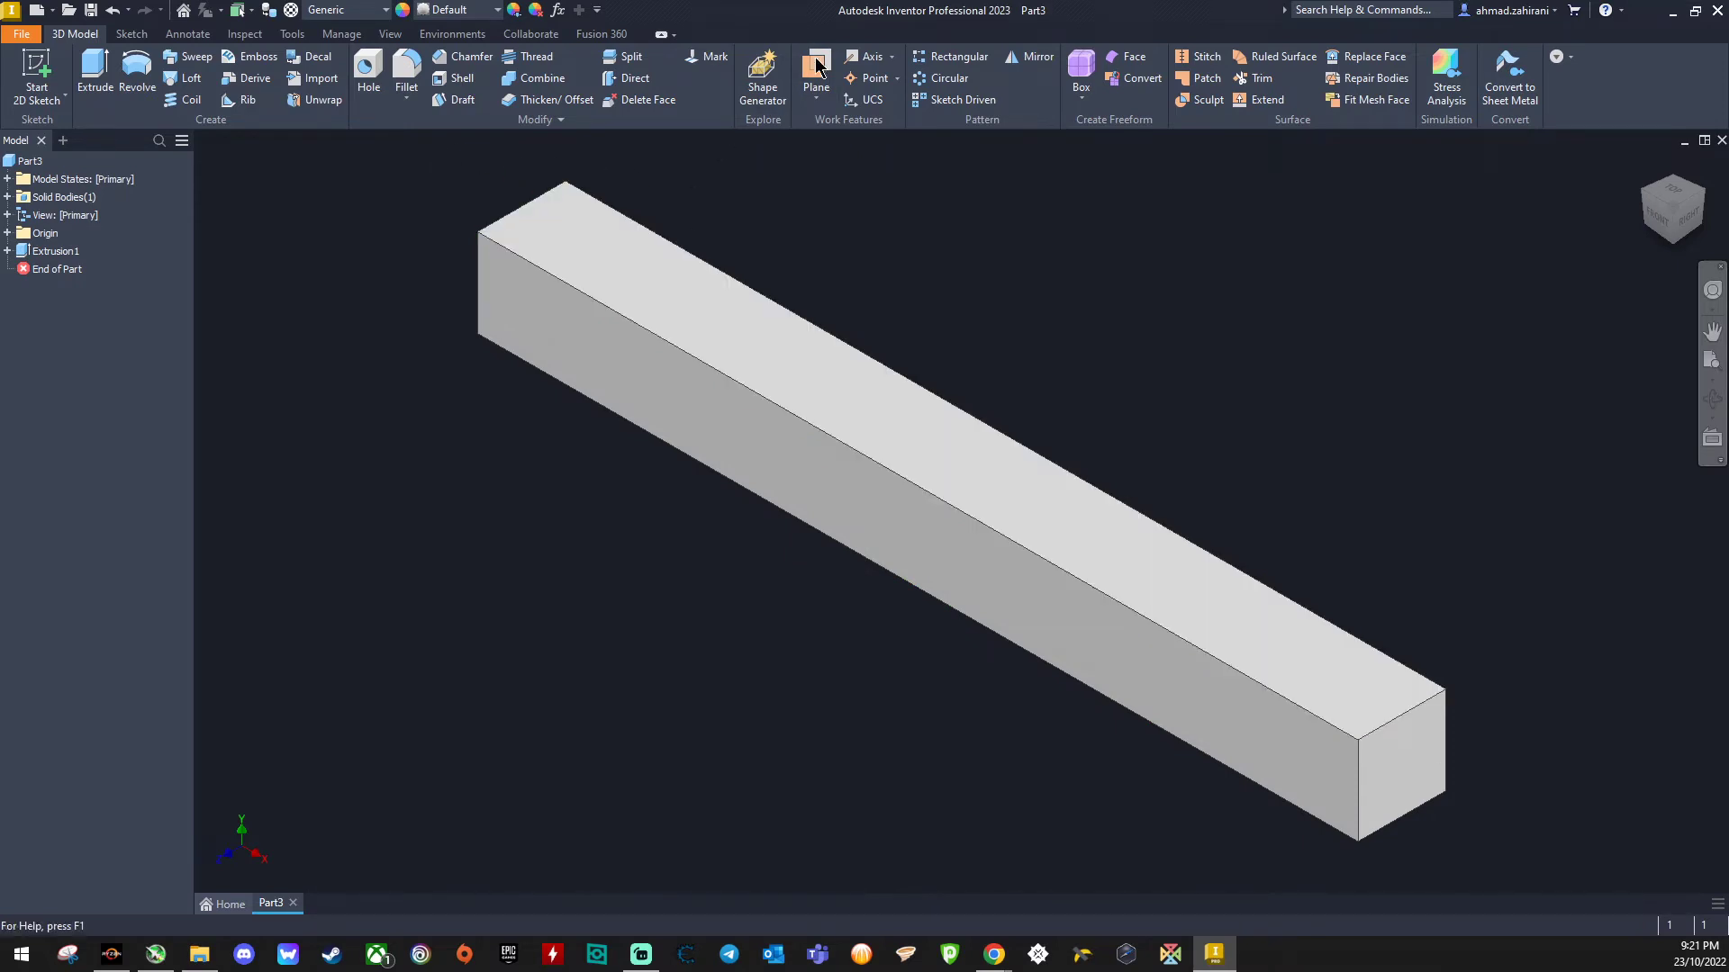
left_click(444, 38)
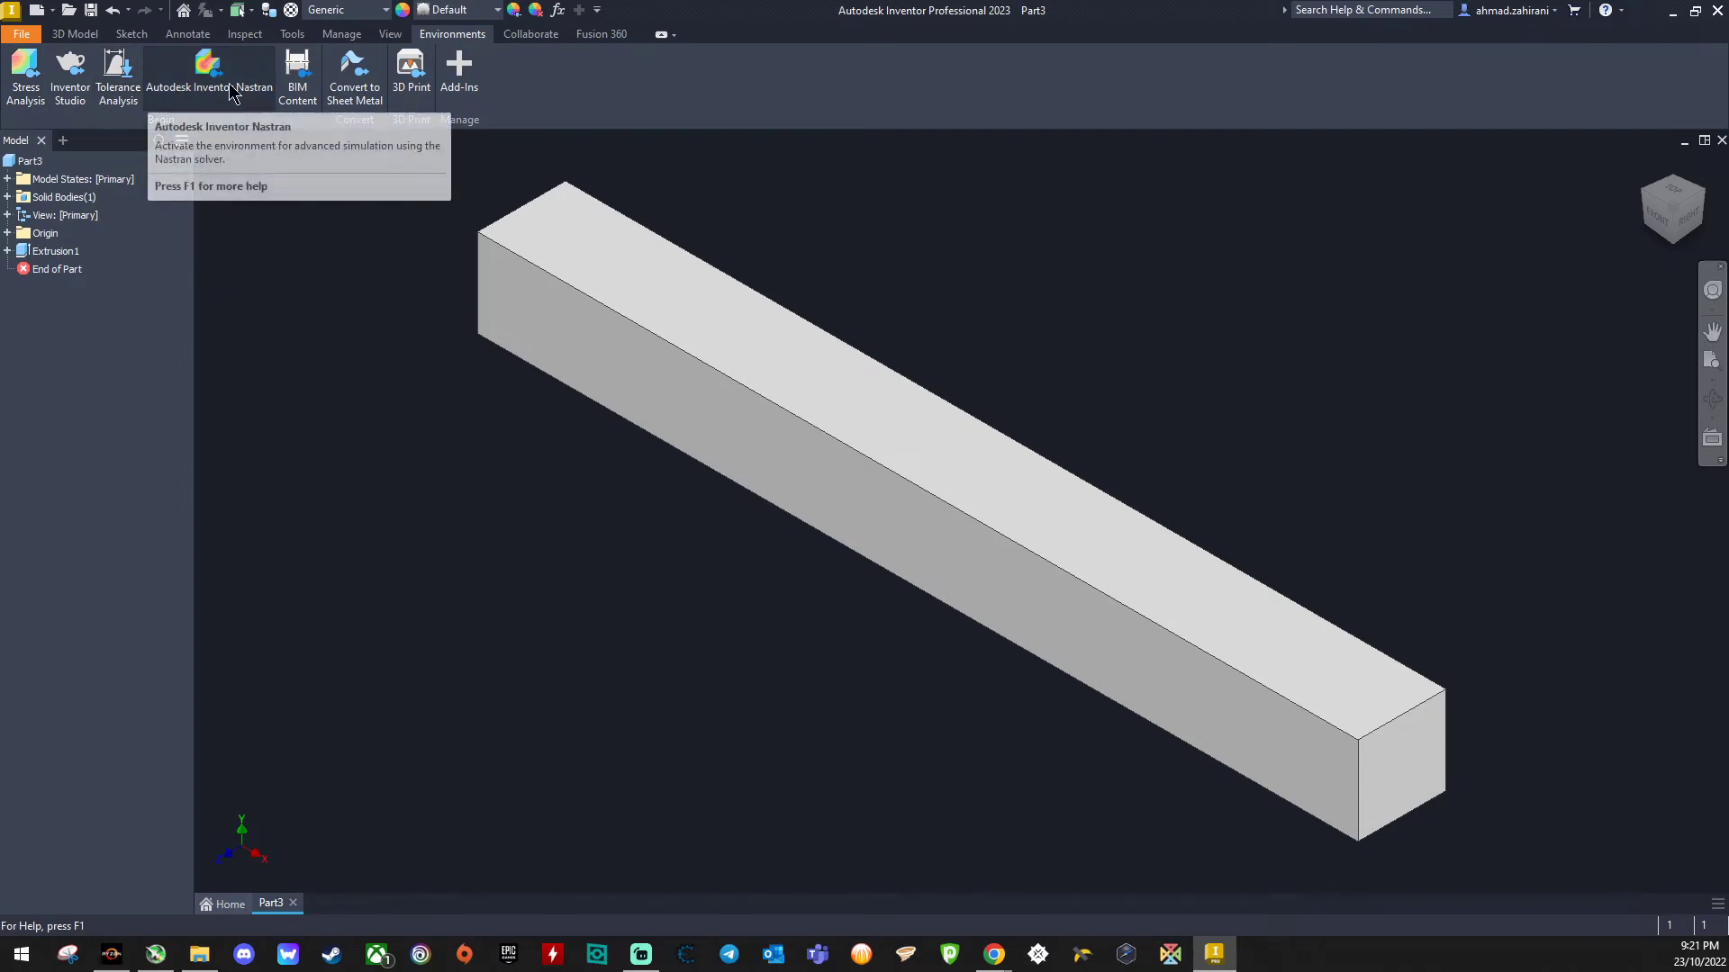
left_click(186, 97)
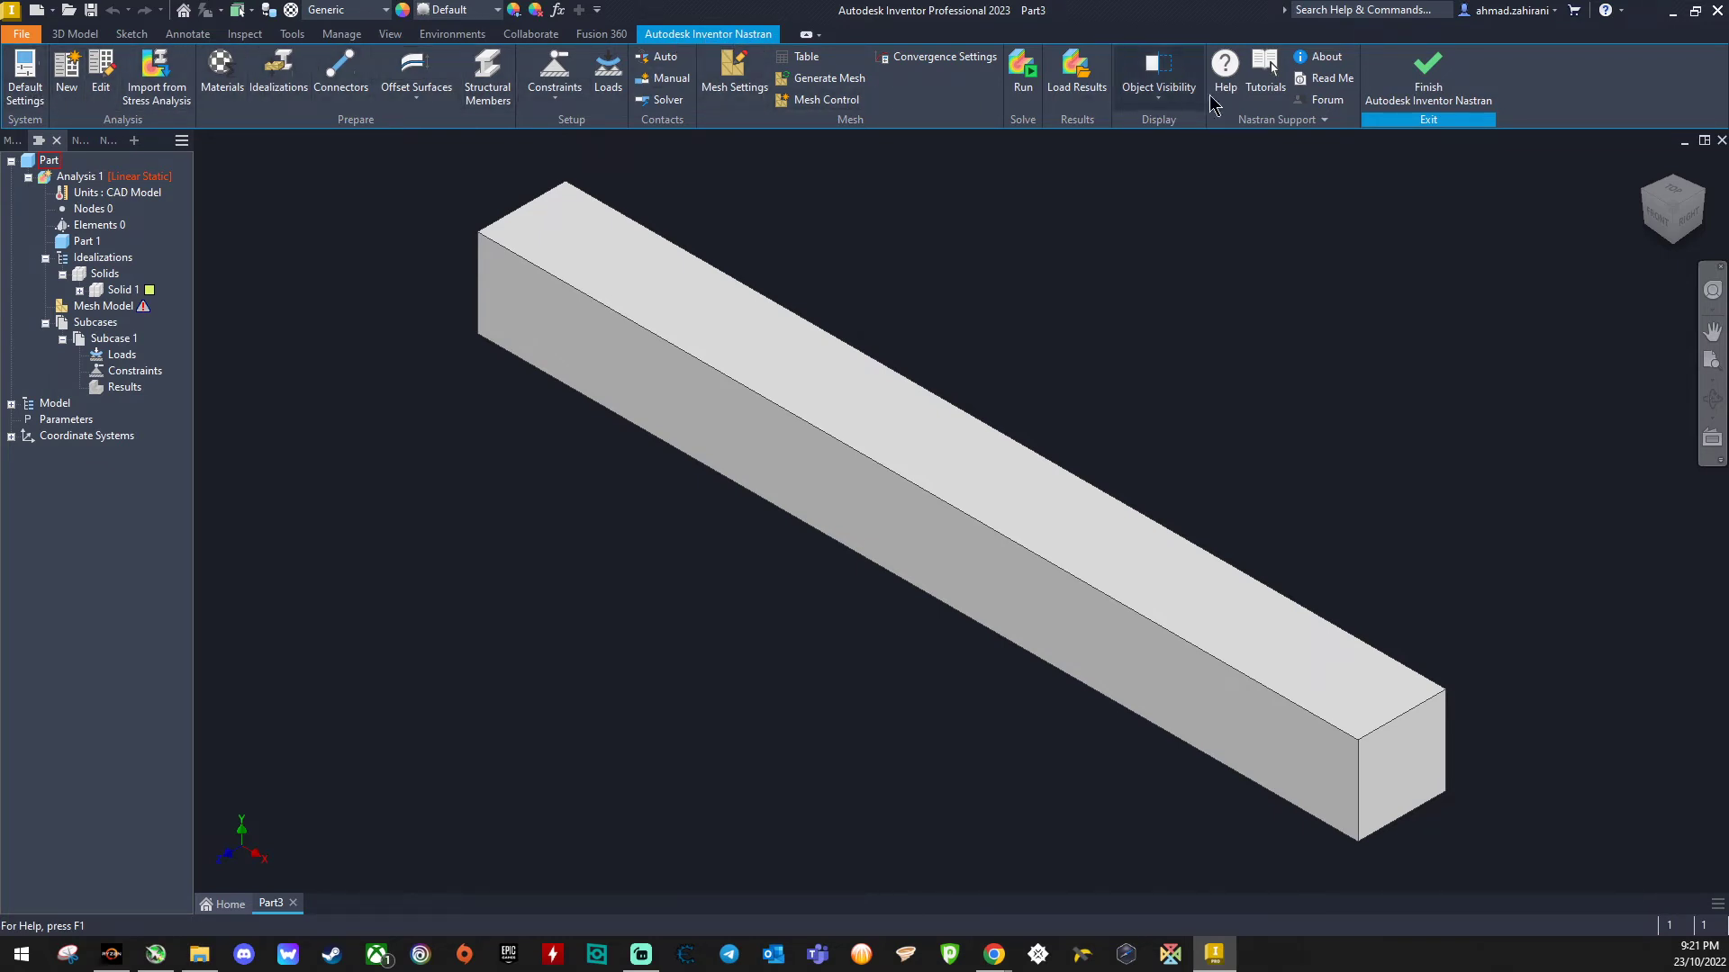
- Assign Stainless Steel from the Autodesk Material Library as the beam's material
left_click(217, 75)
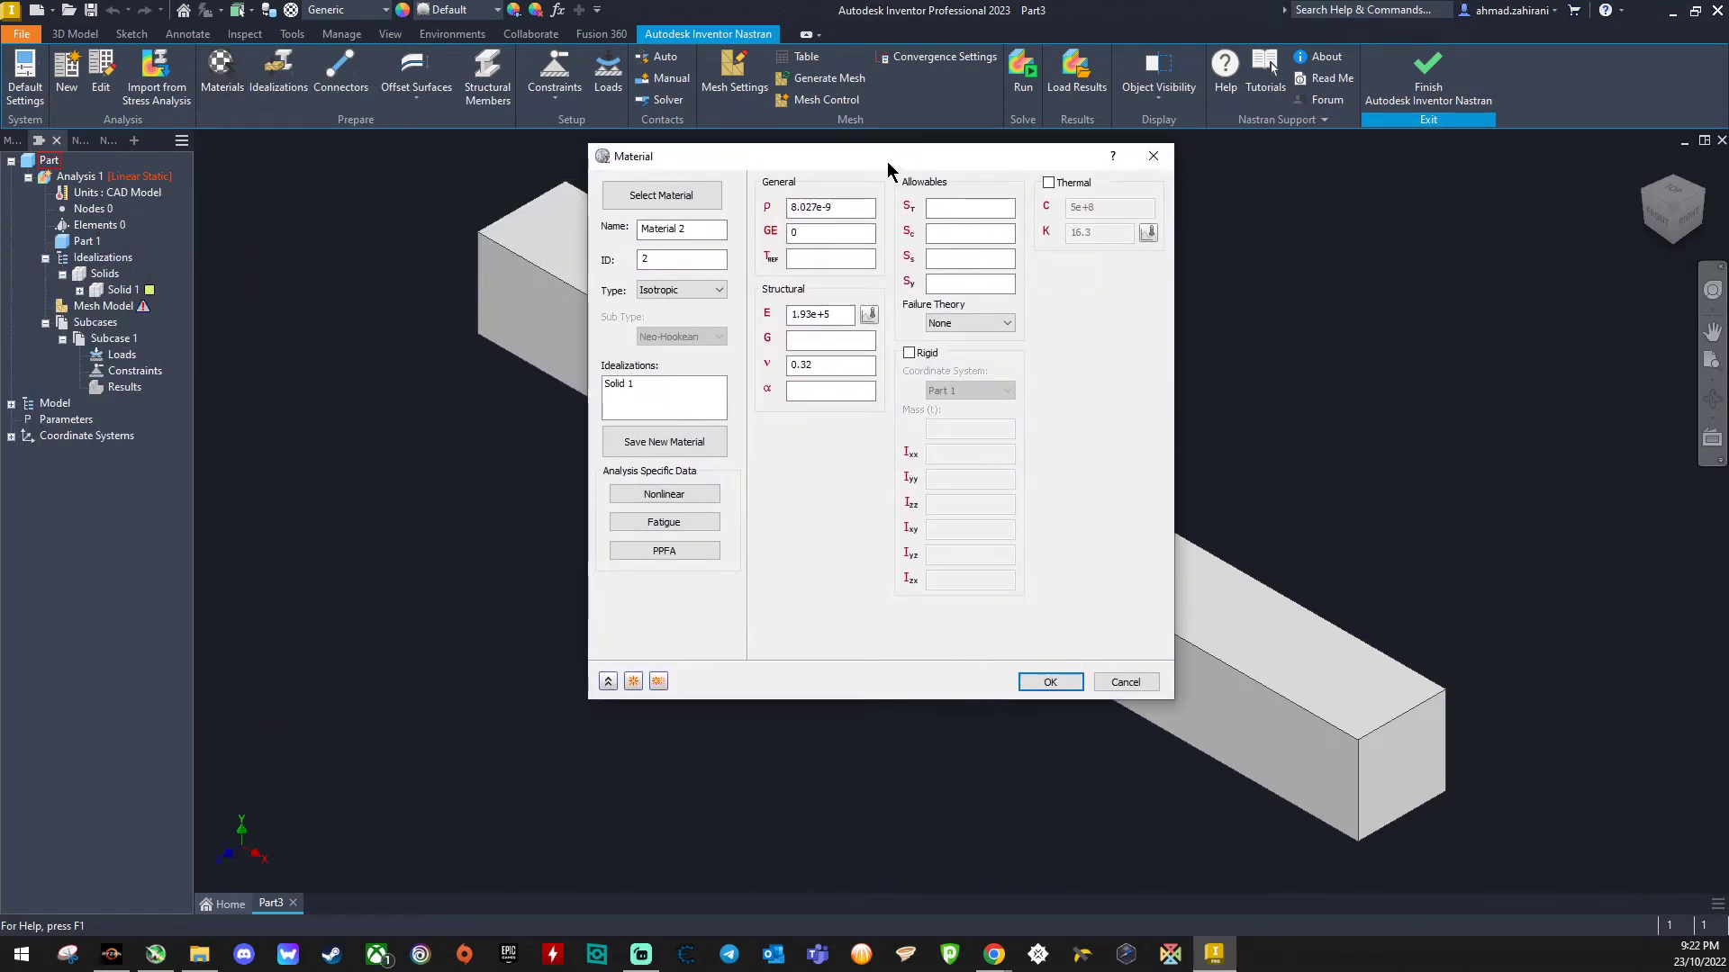
left_click(684, 197)
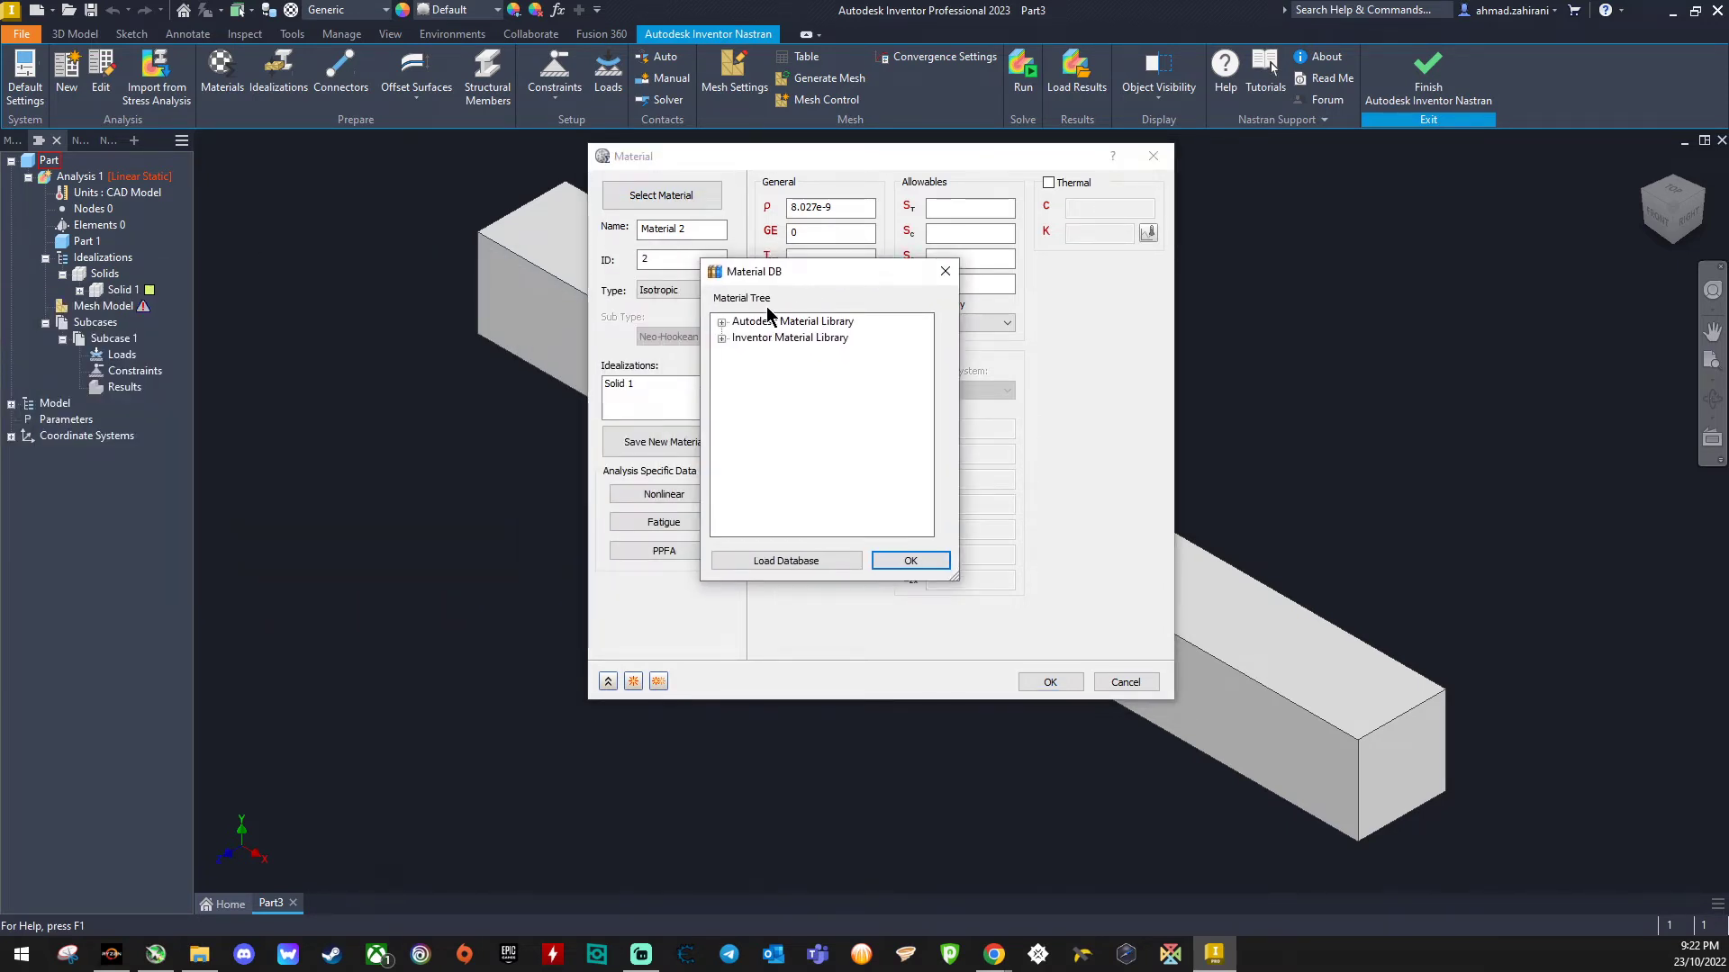
left_click(721, 321)
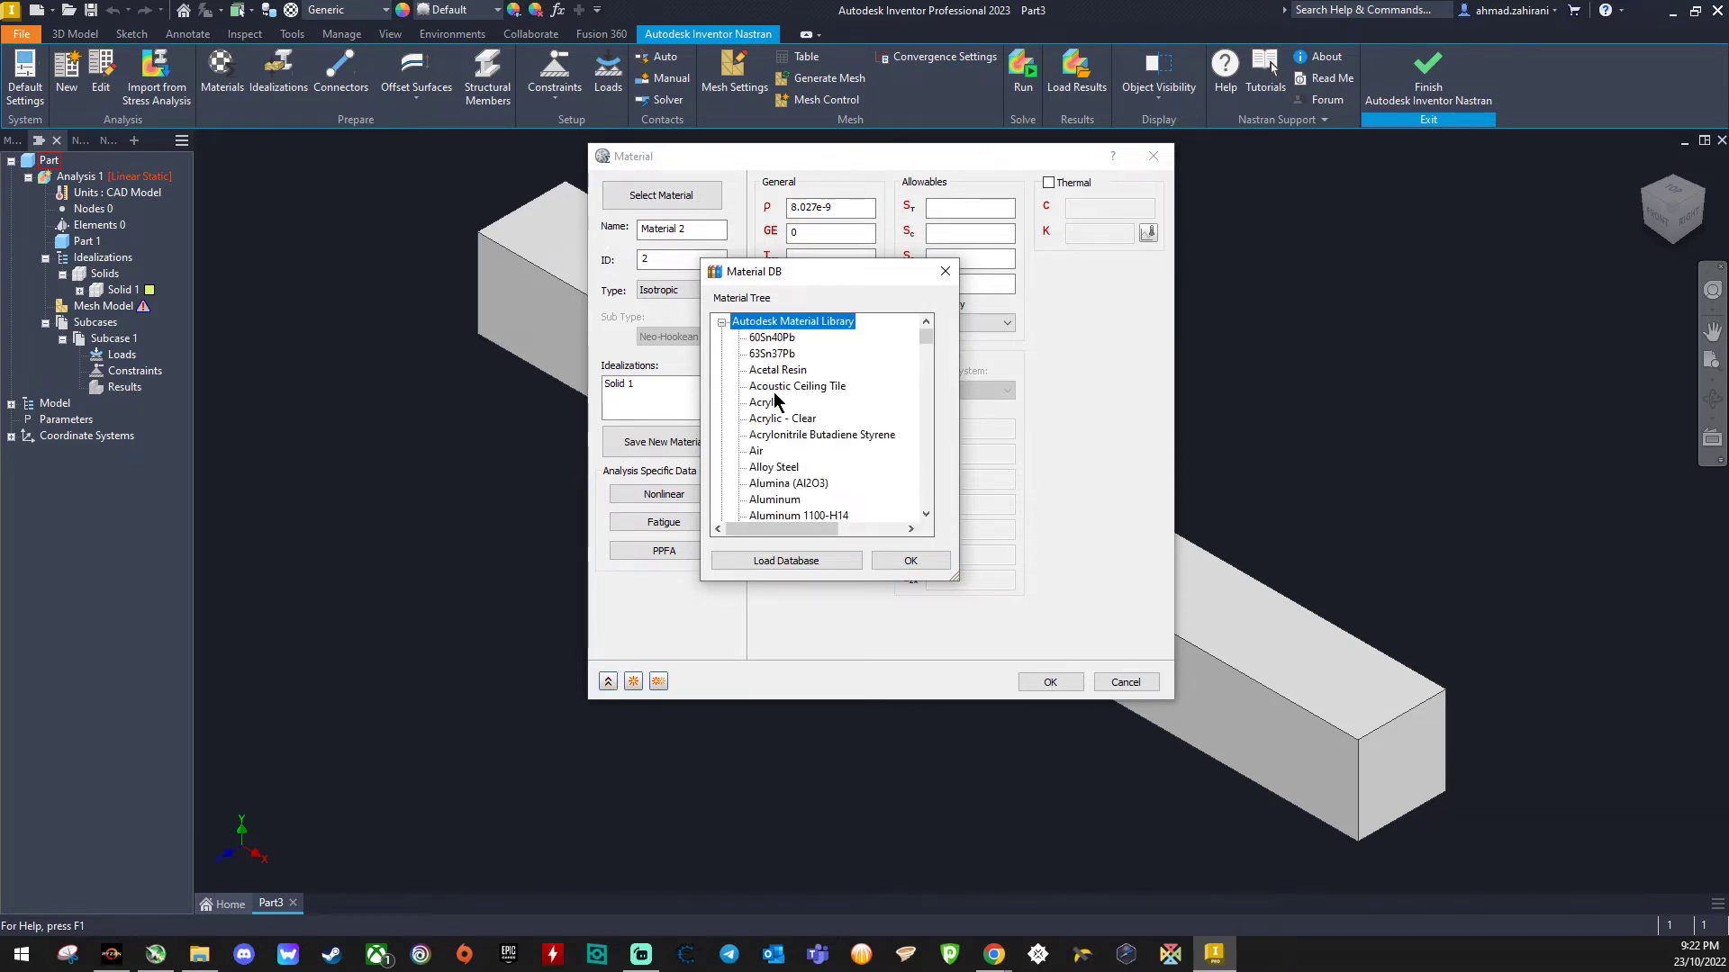
scroll(775, 392, "down", 7)
scroll(774, 394, "down", 15)
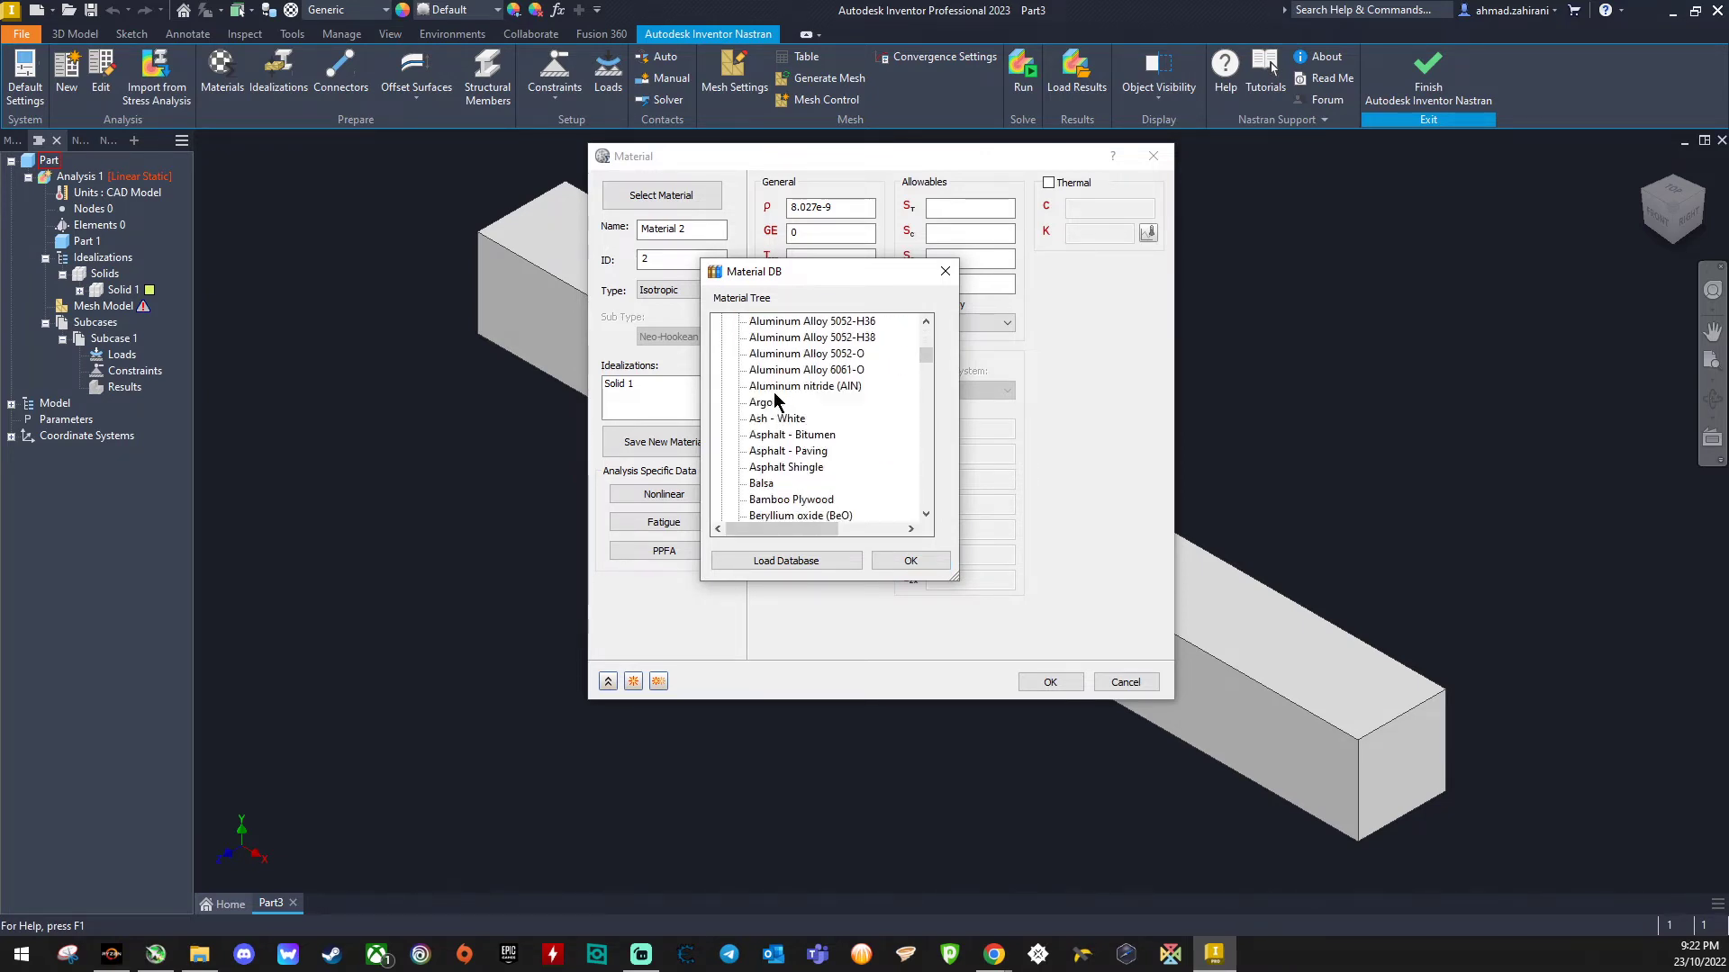
scroll(775, 394, "down", 20)
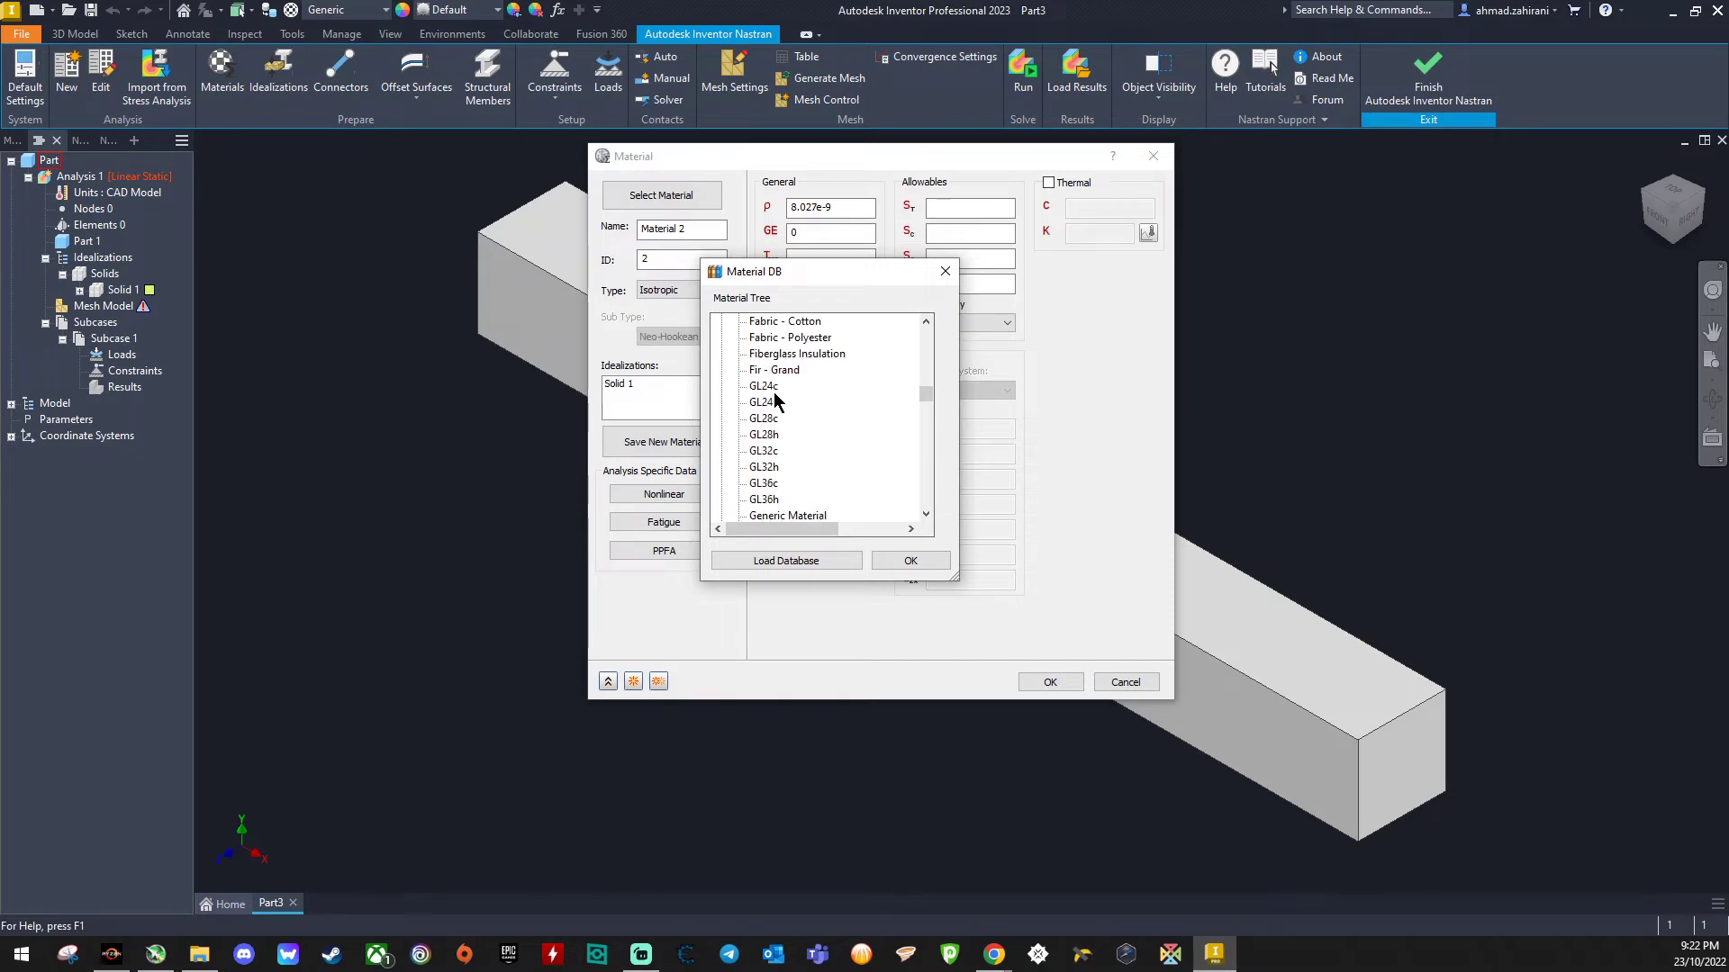
scroll(775, 394, "down", 20)
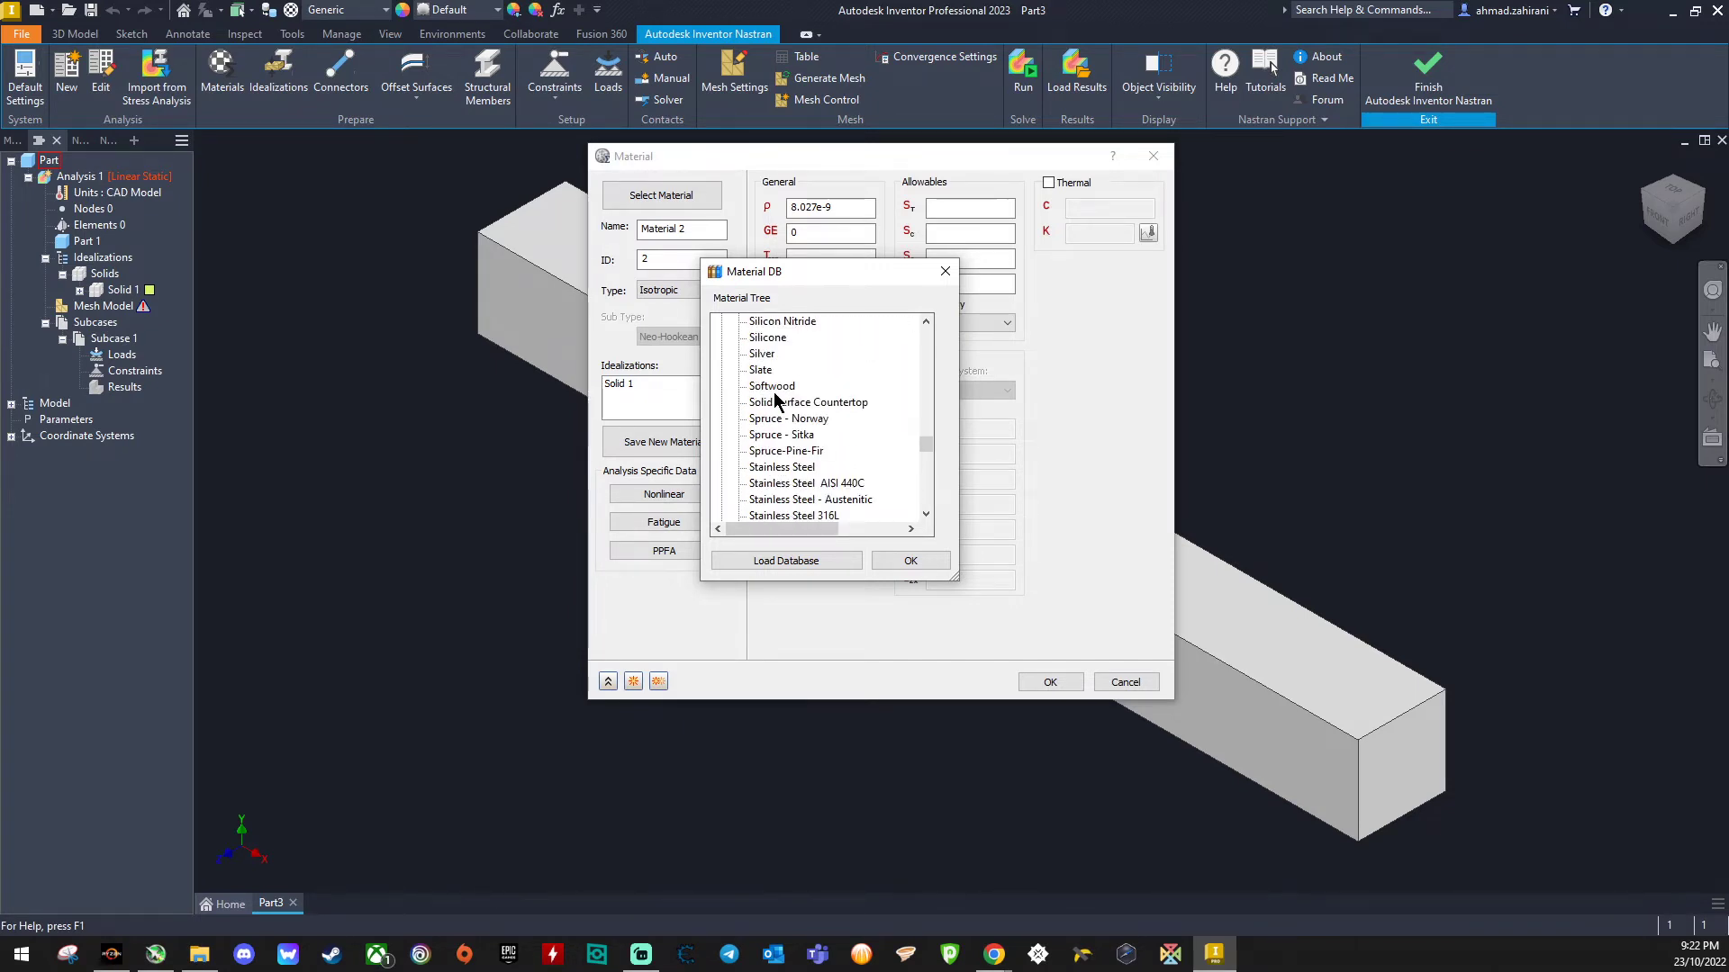
left_click(783, 470)
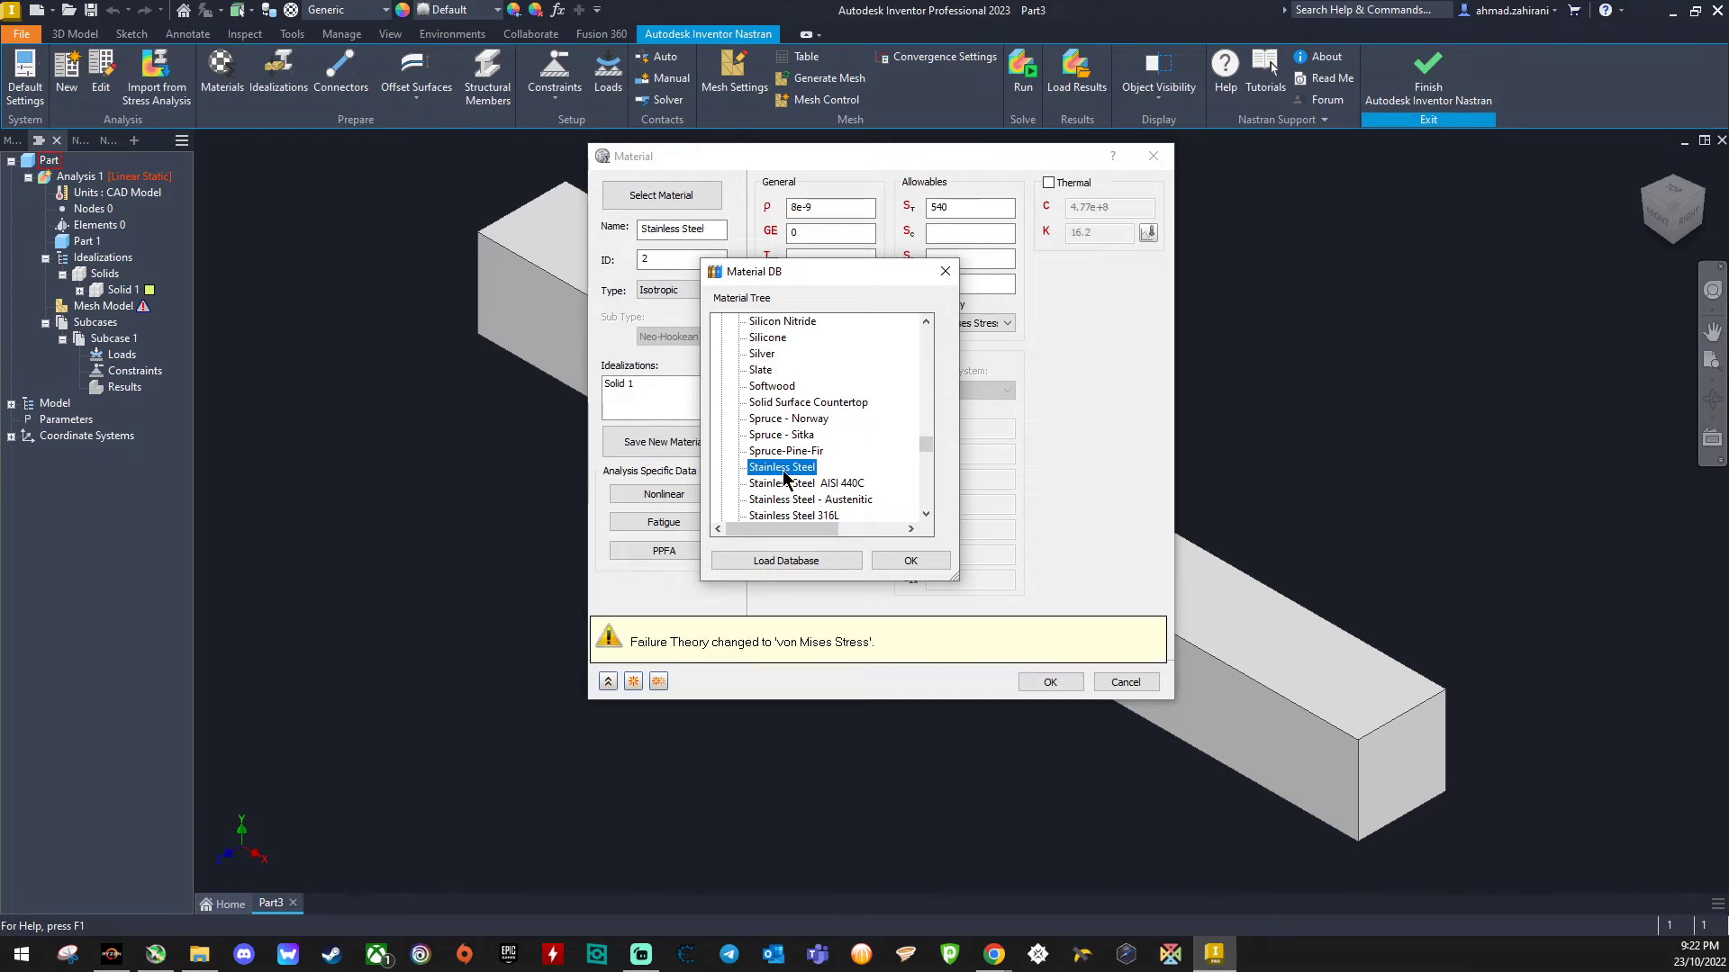
left_click(910, 561)
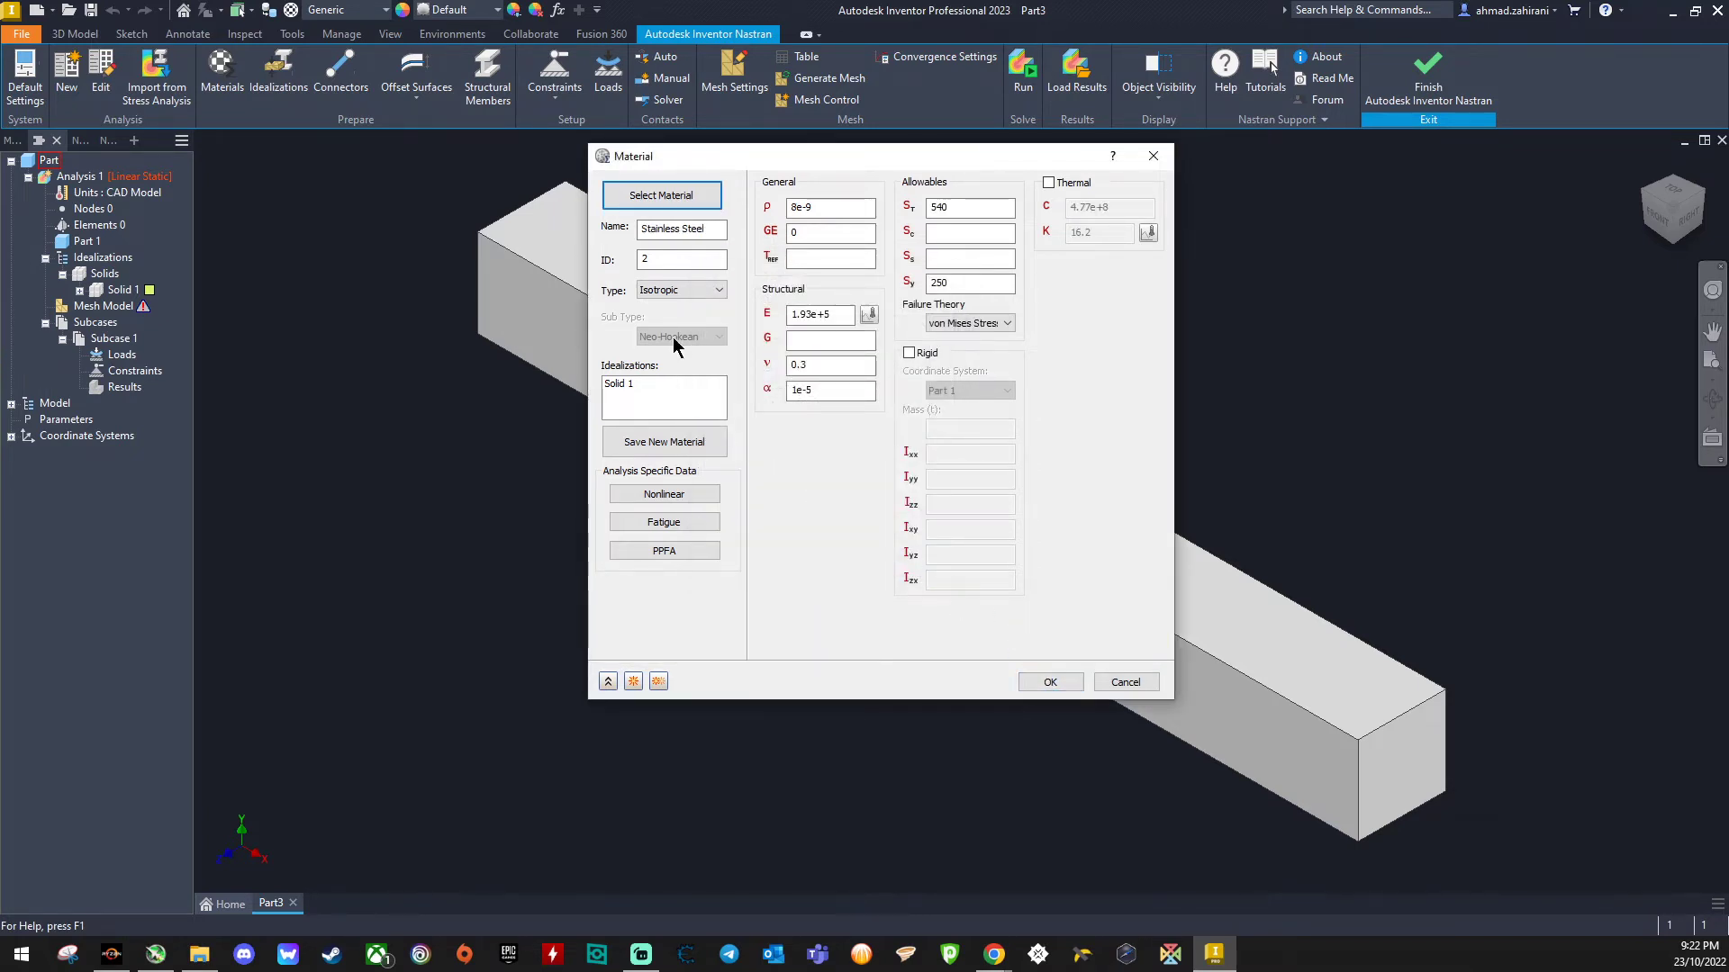
- Keep the material type as Isotropic and confirm the material definition
left_click(695, 290)
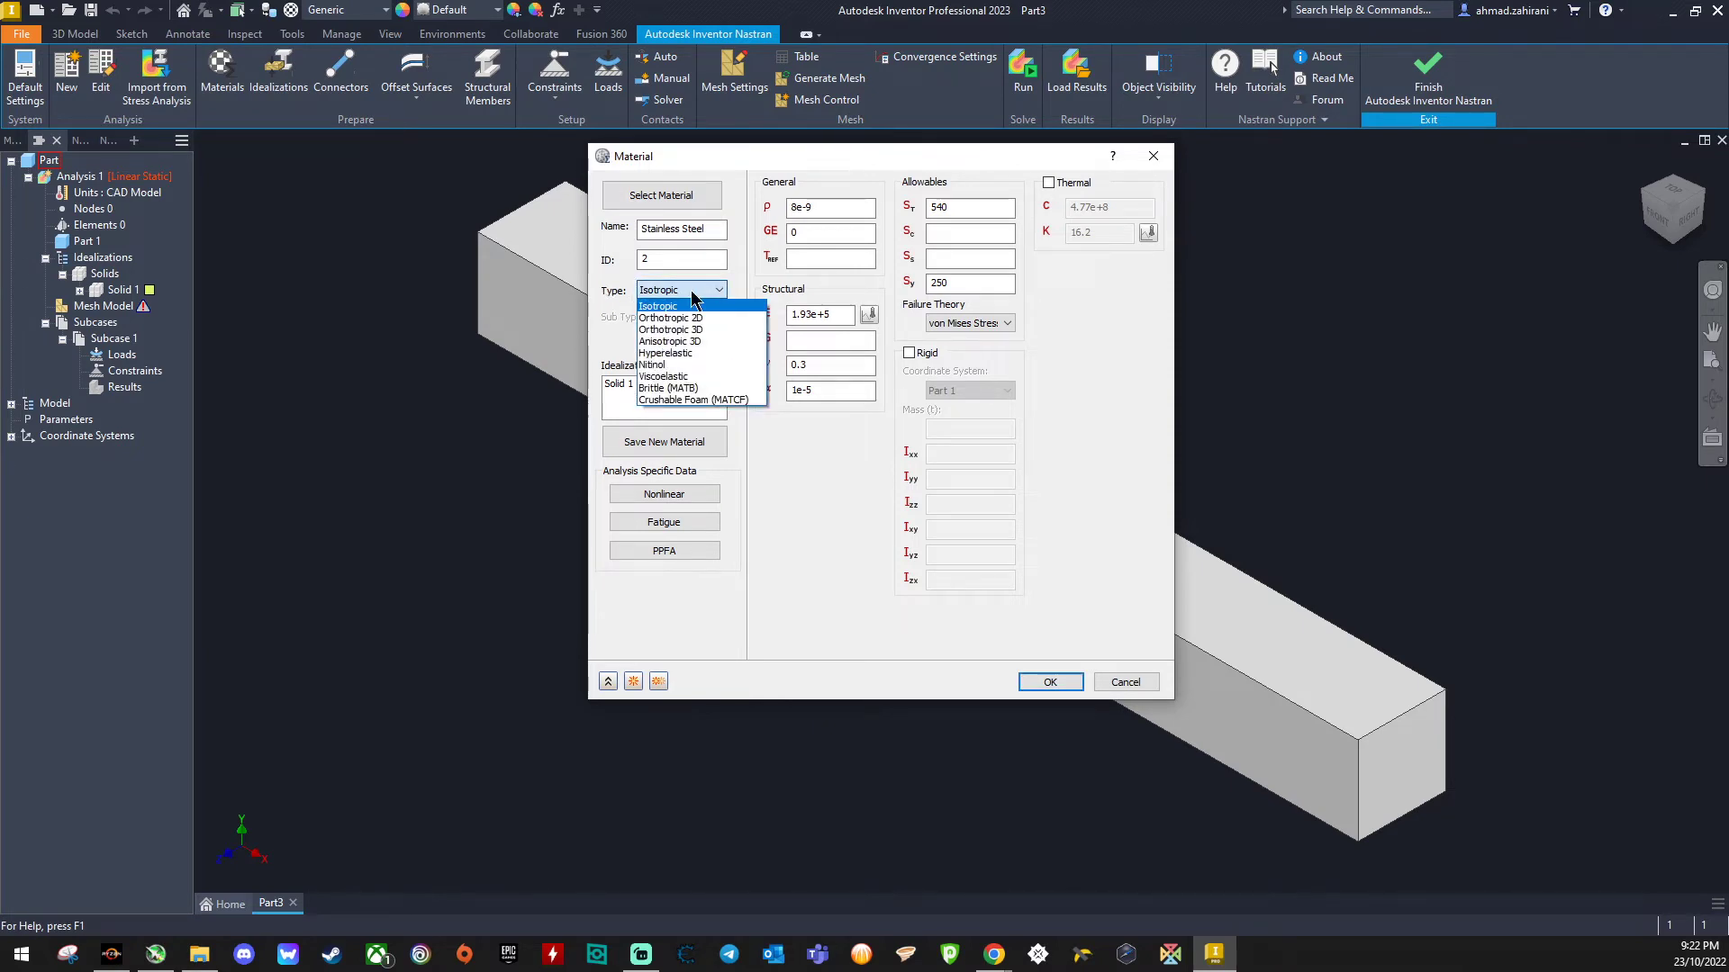
left_click(694, 292)
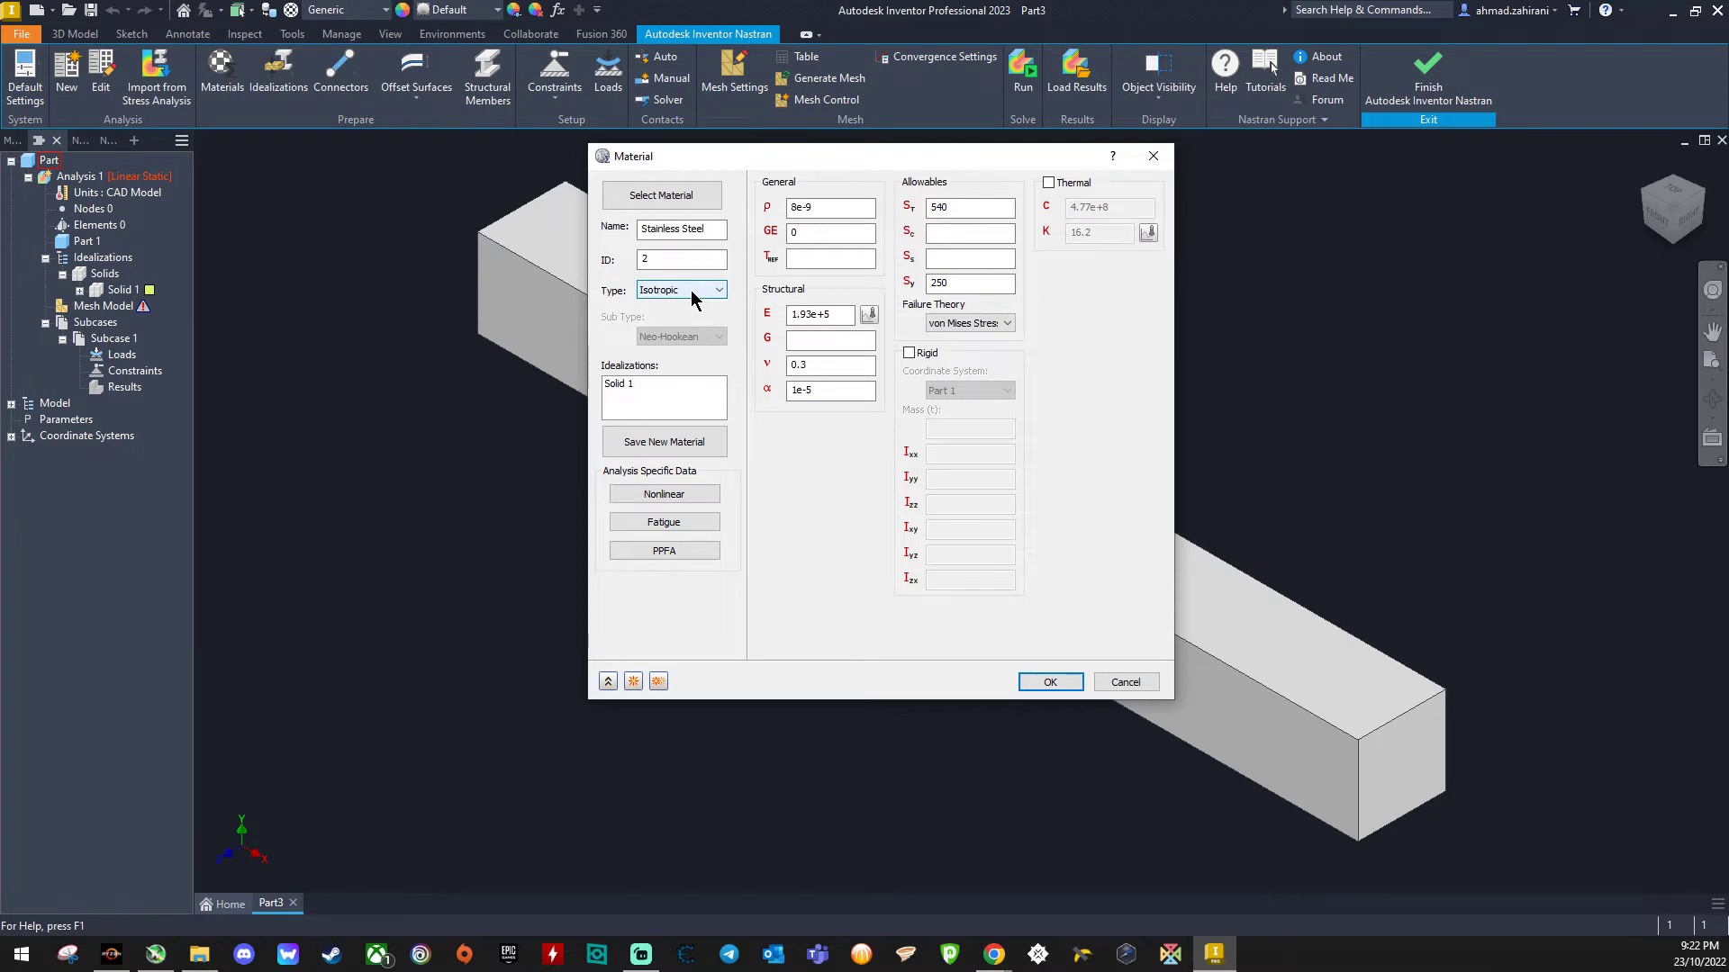
left_click(1050, 683)
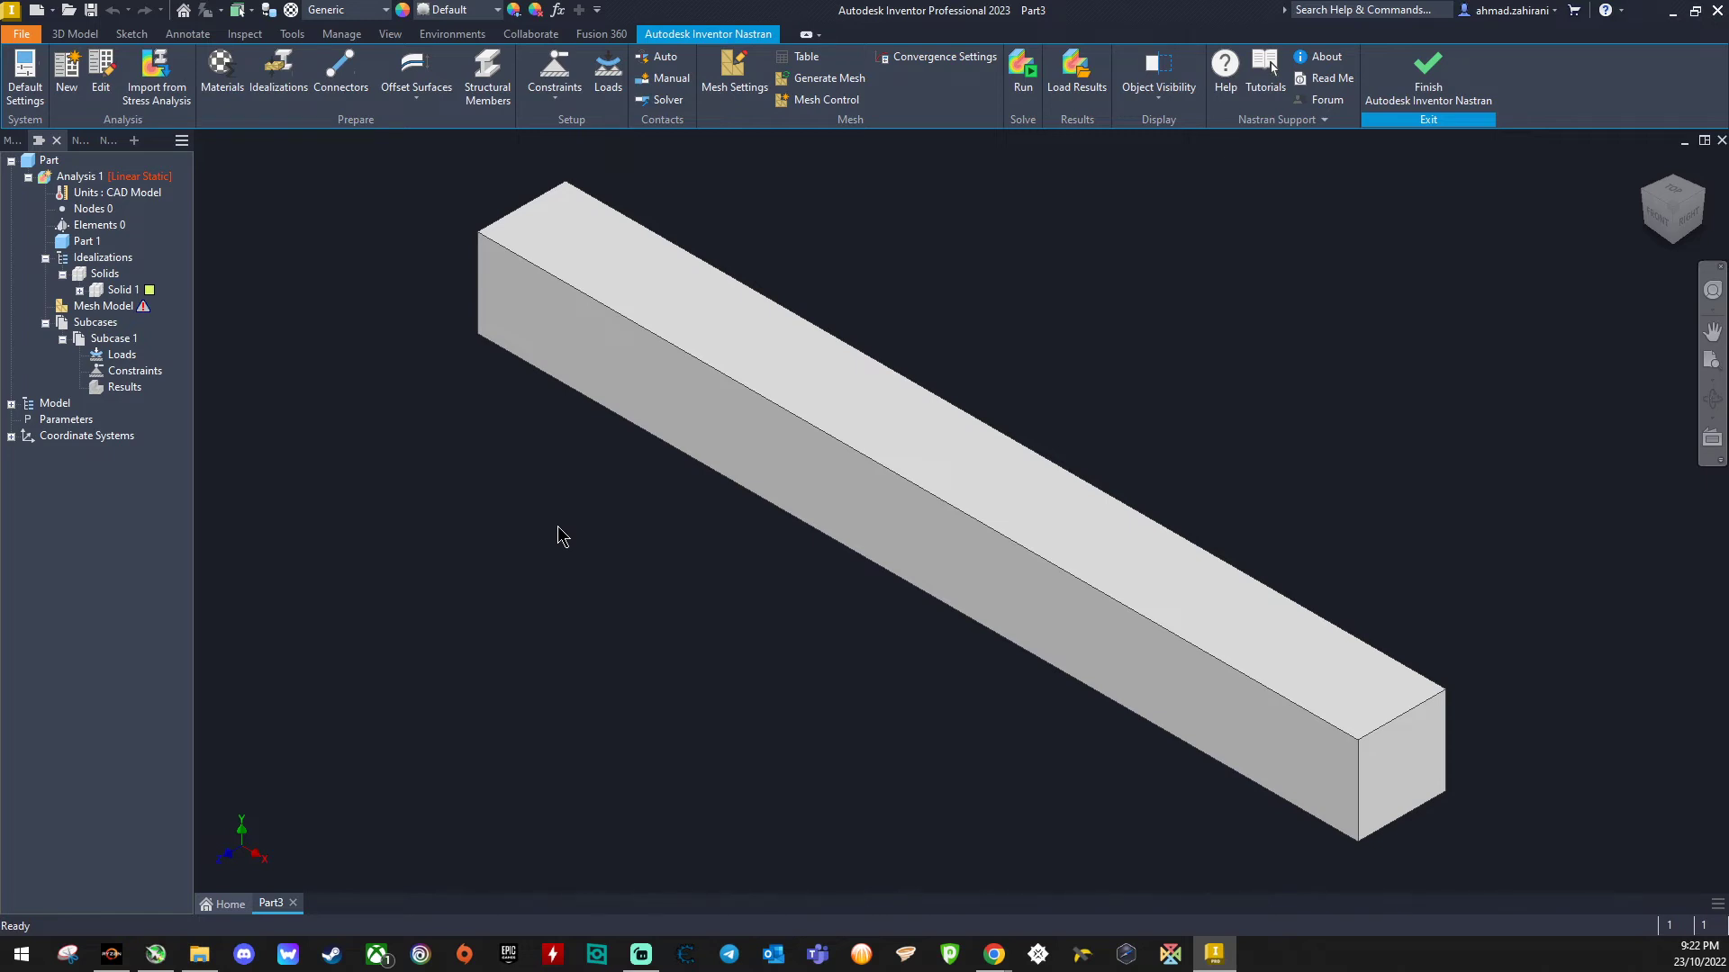
- Generate the beam's mesh using the default mesh settings
left_click(726, 72)
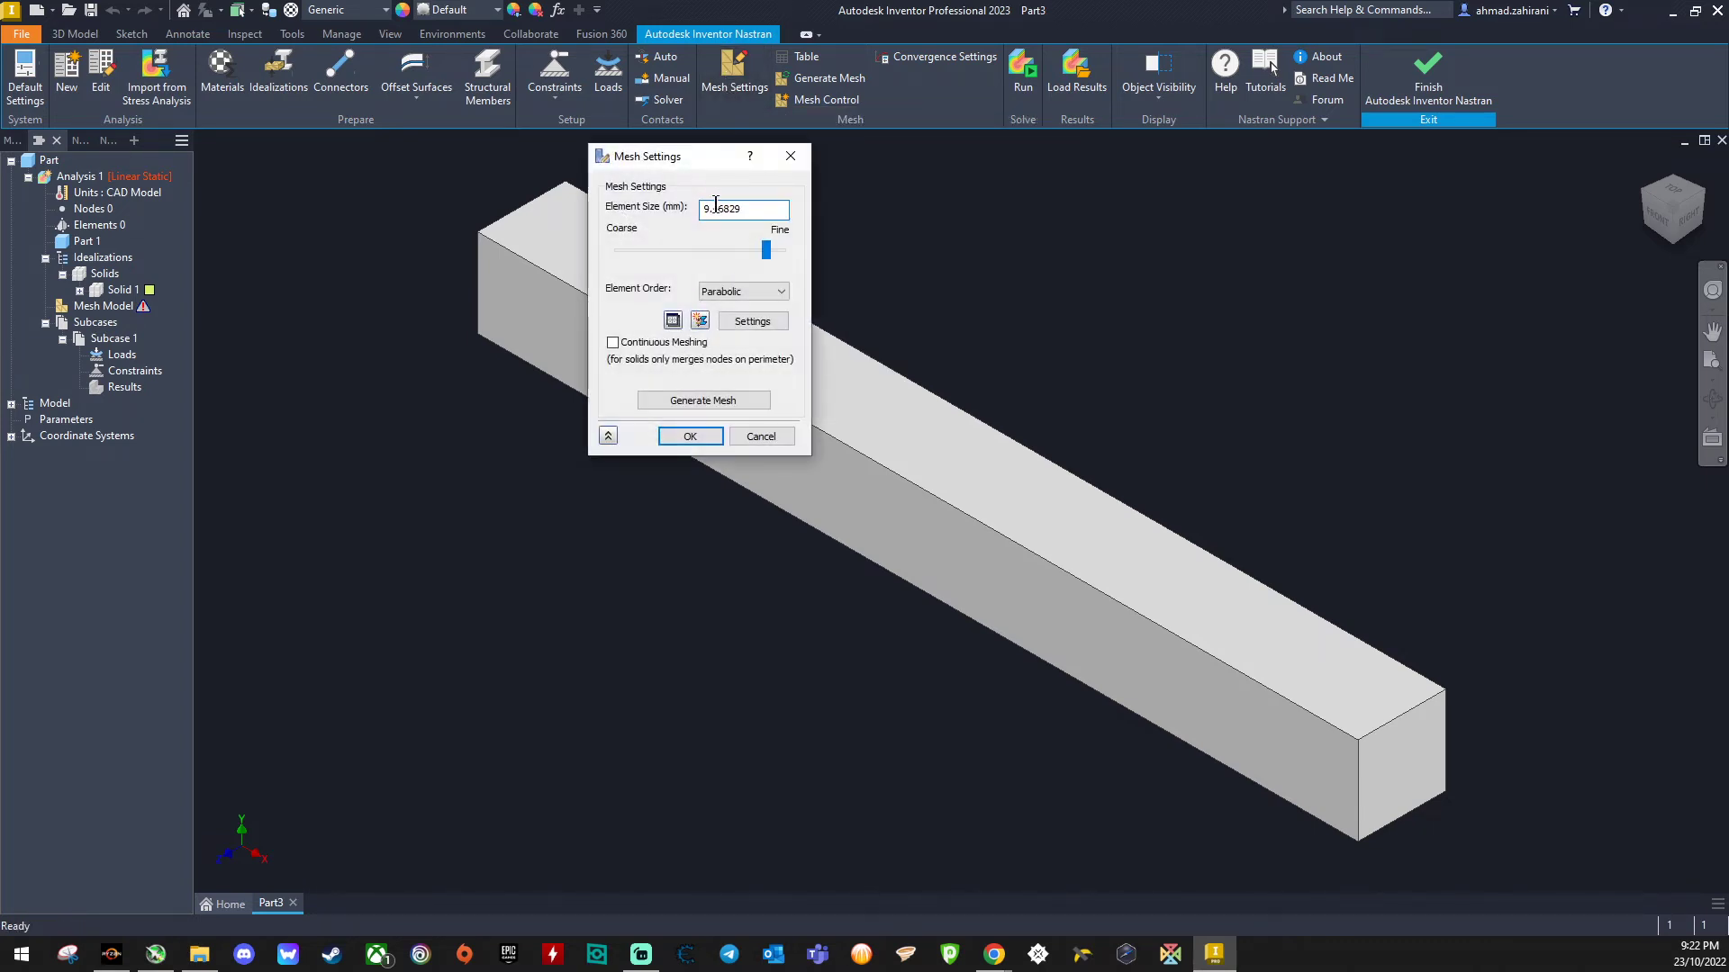
left_click(701, 401)
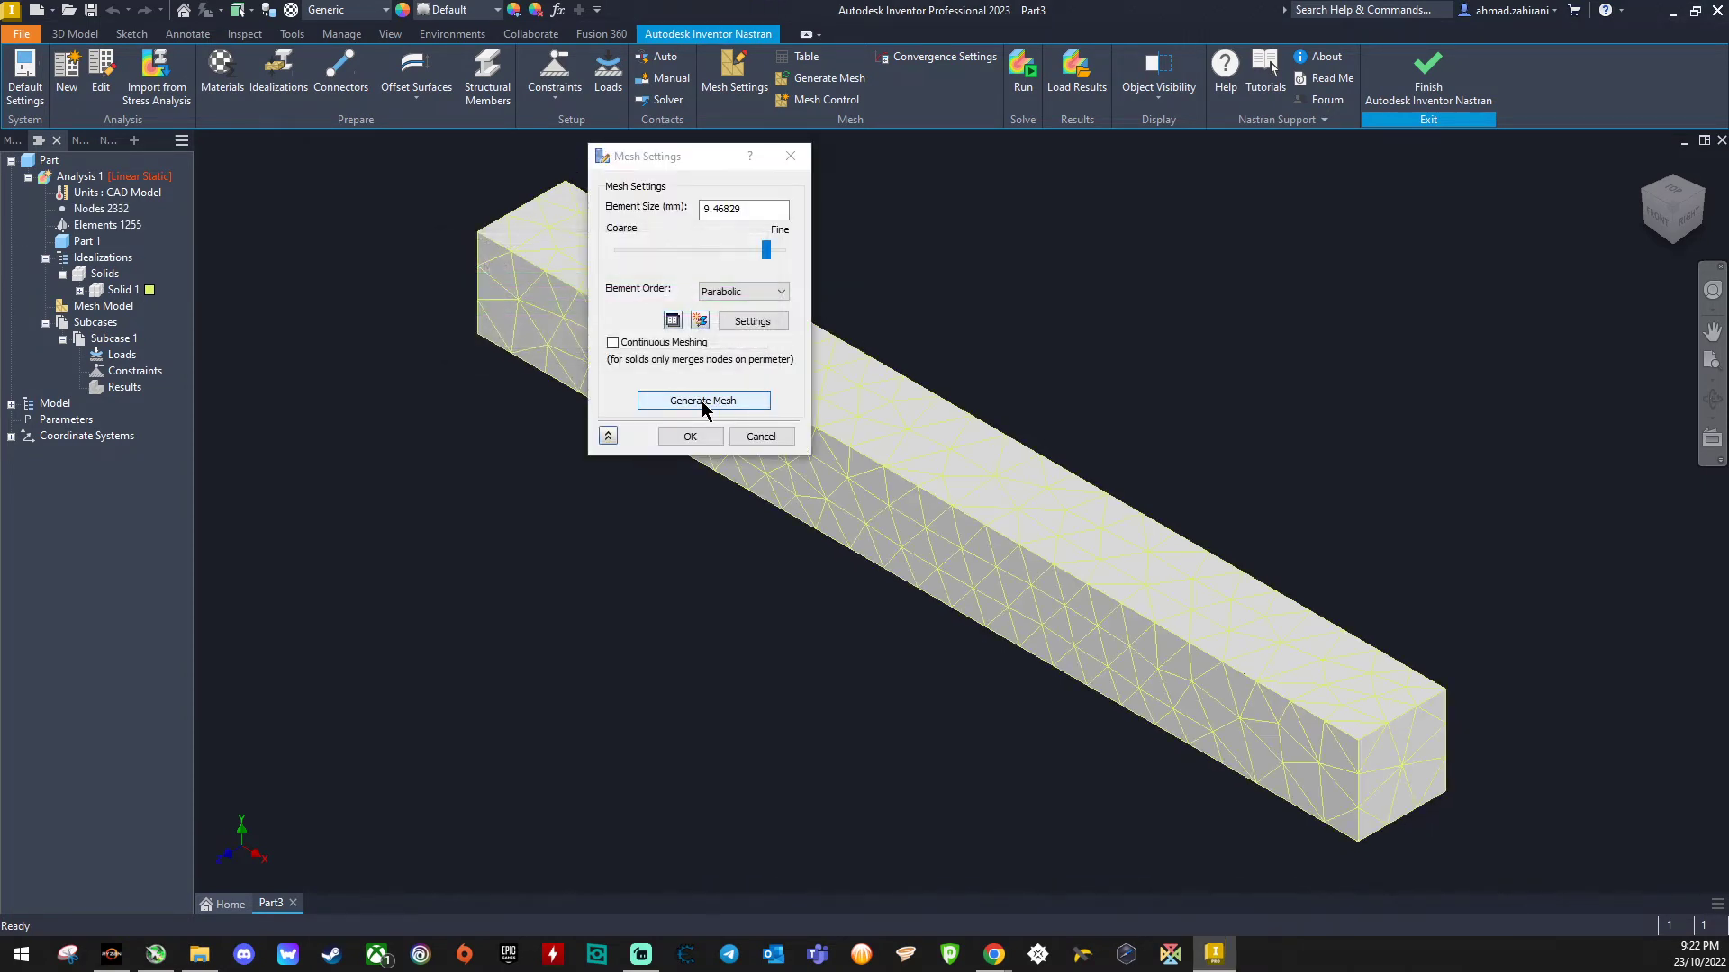
left_click(698, 435)
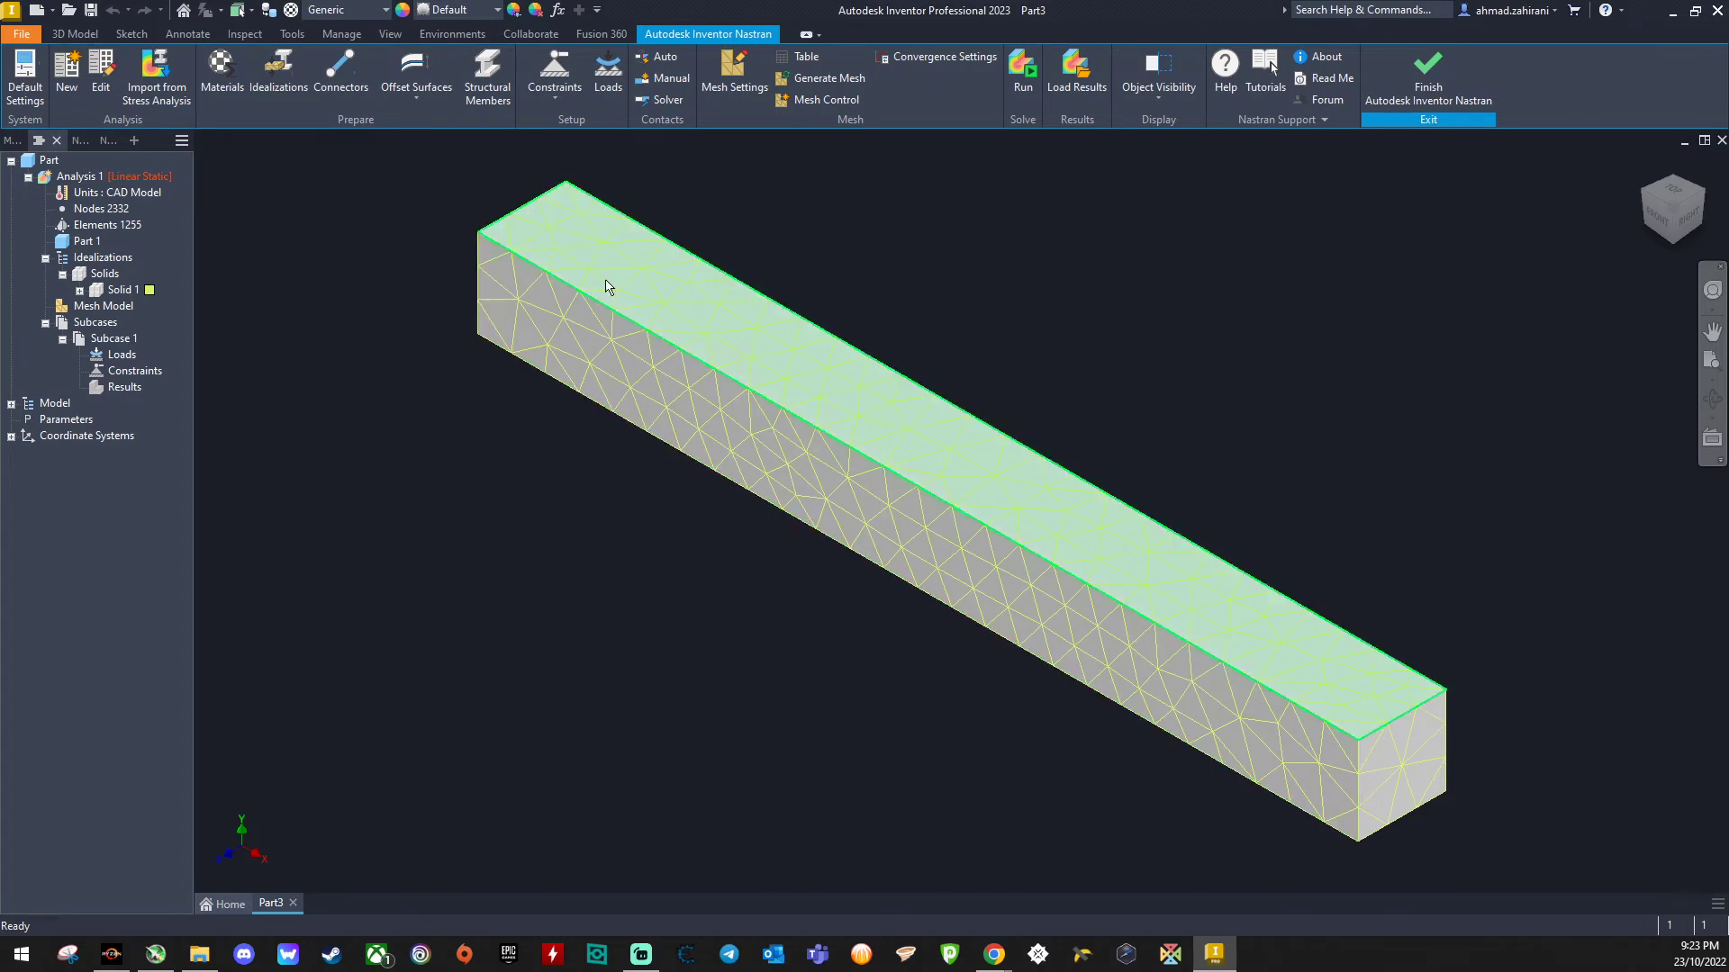
- Apply a fixed constraint to the beam's near end face
left_click(1646, 214)
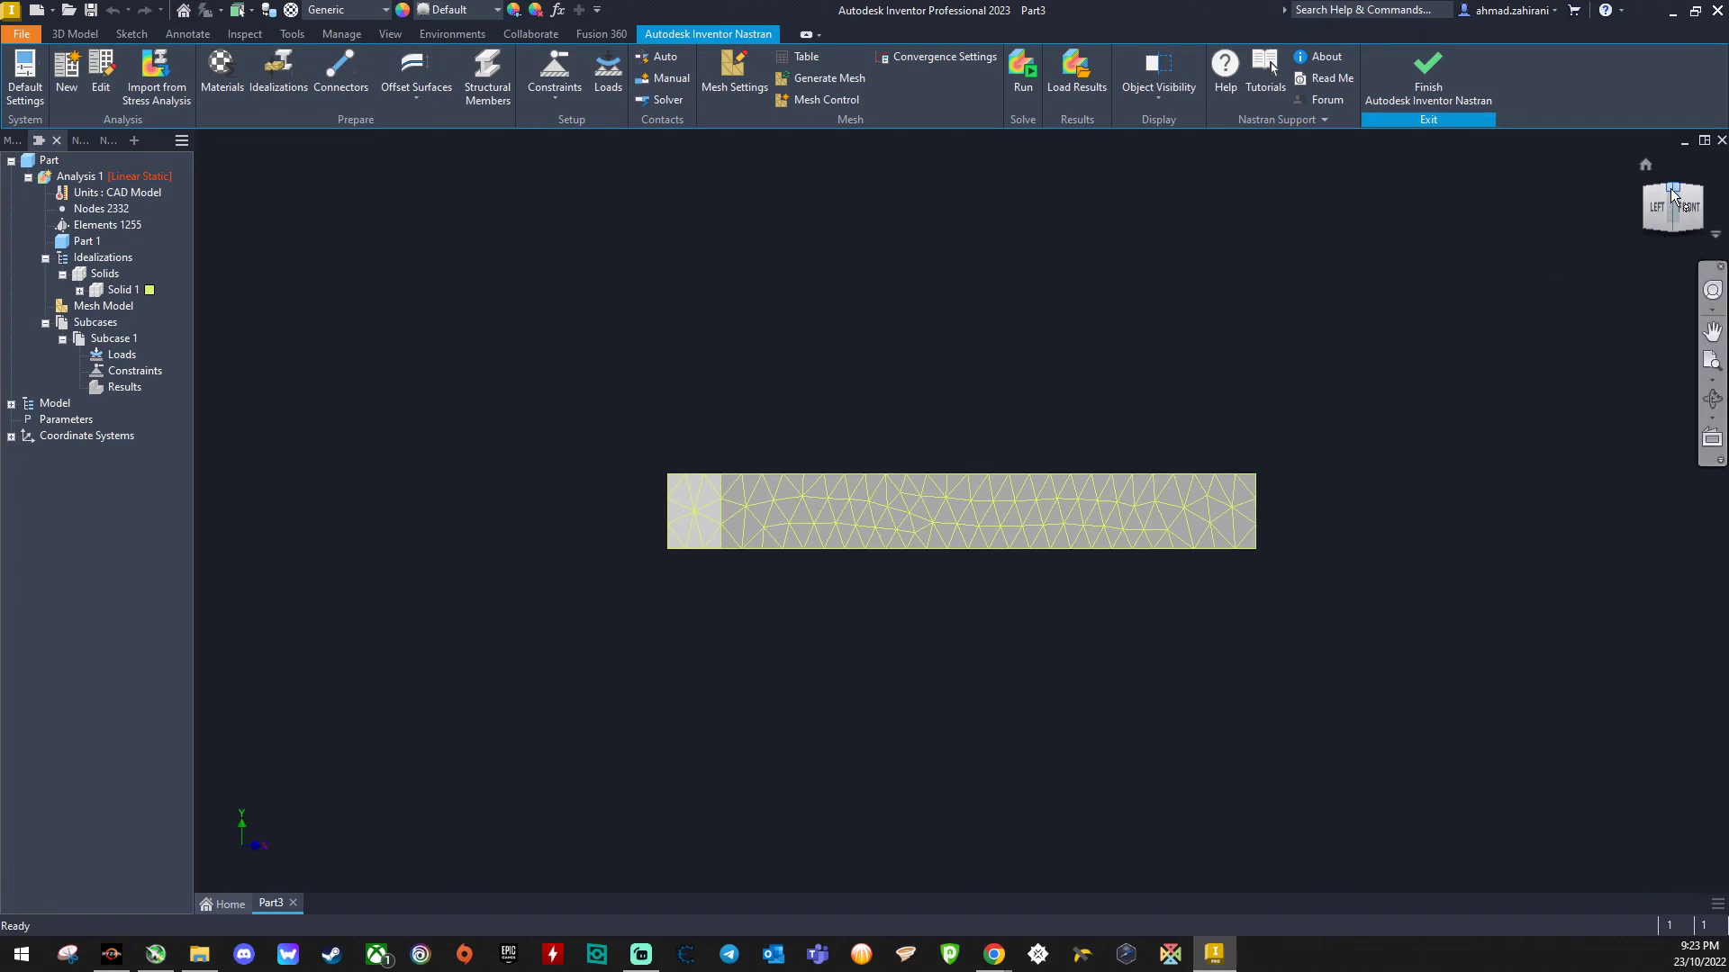
left_click(1672, 188)
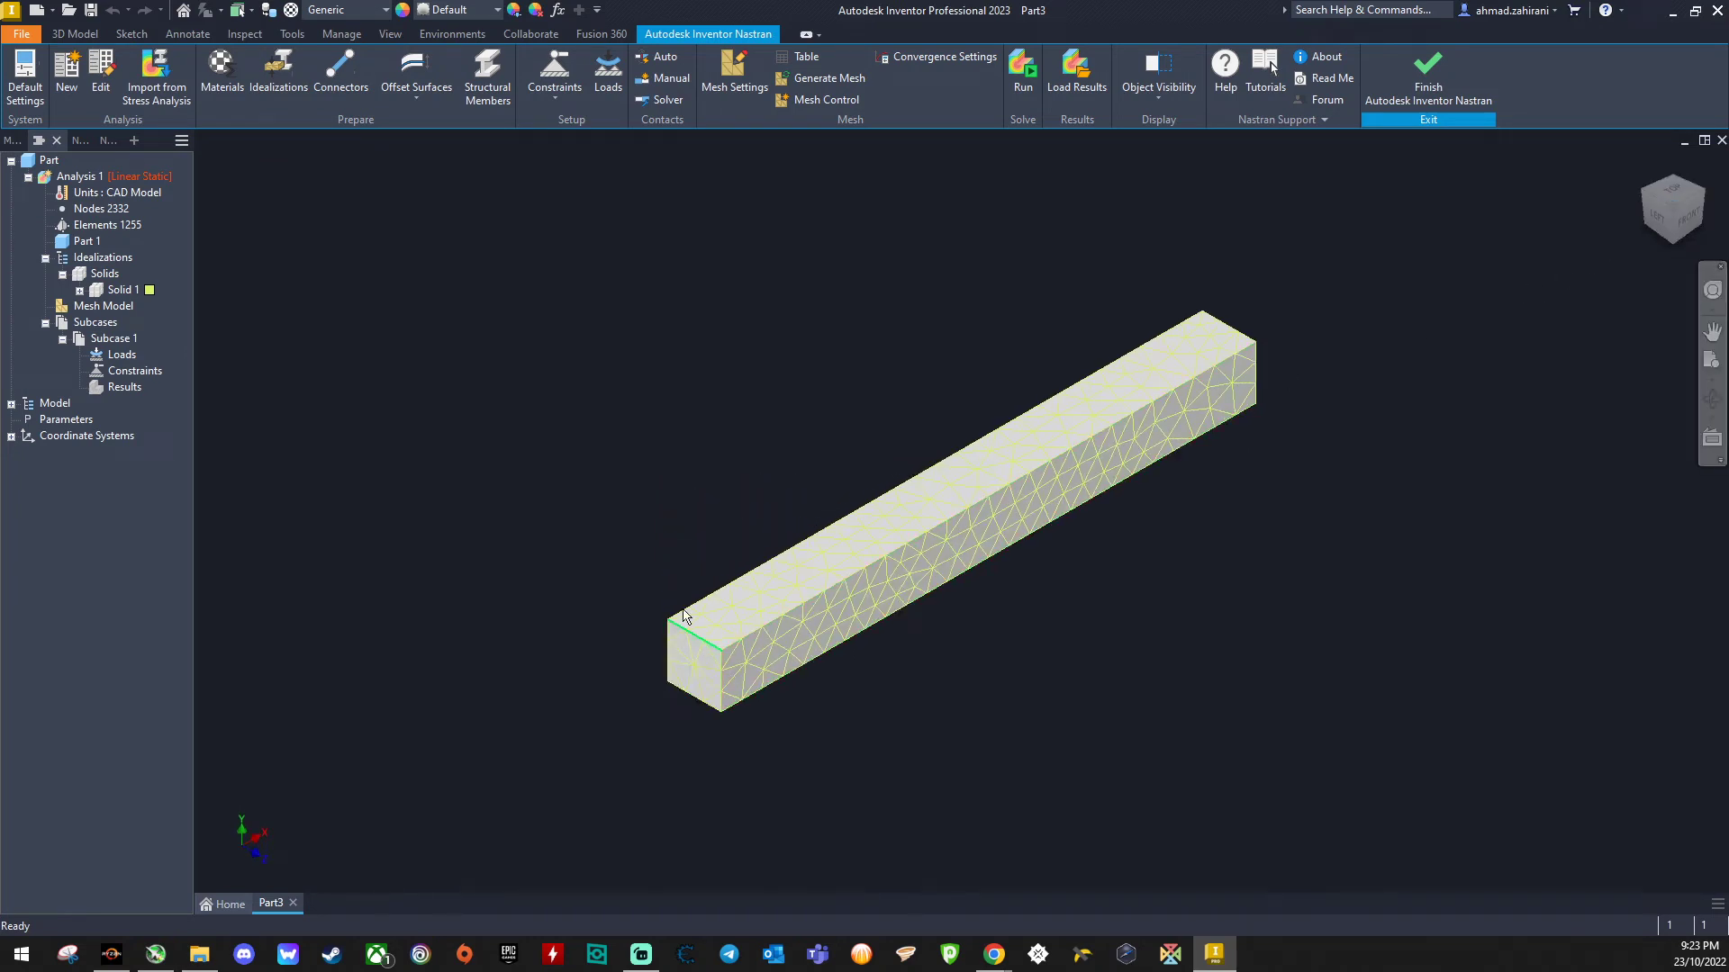
left_click(556, 72)
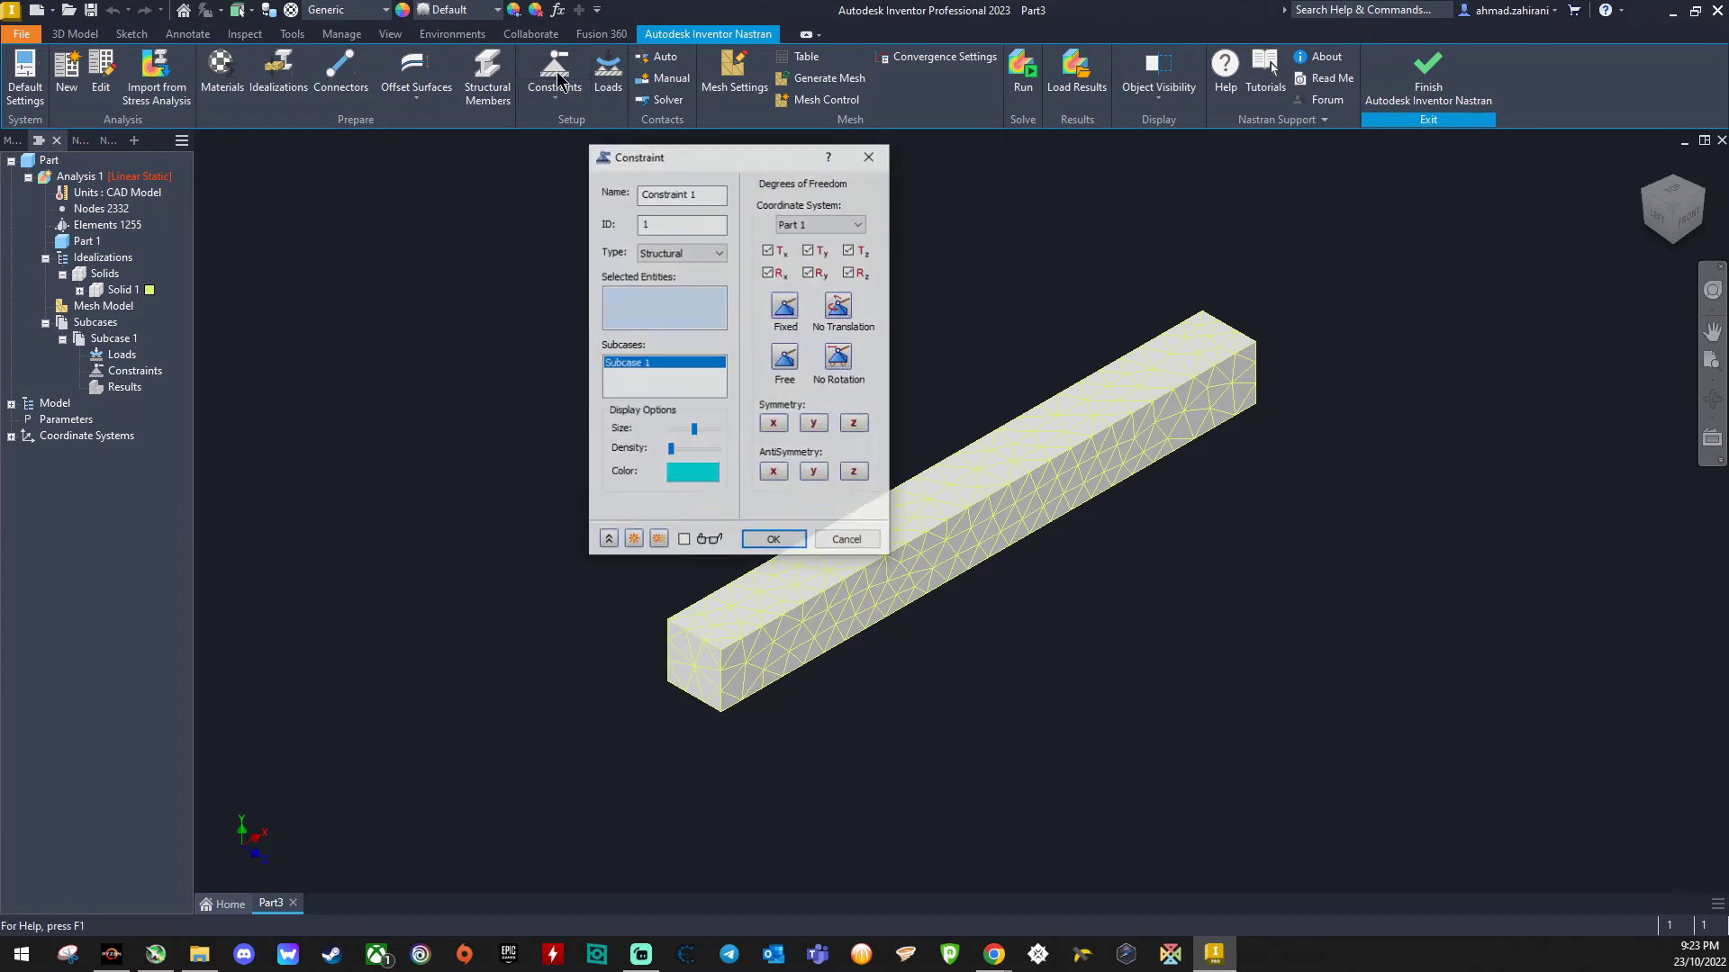
left_click_drag(693, 158, 393, 169)
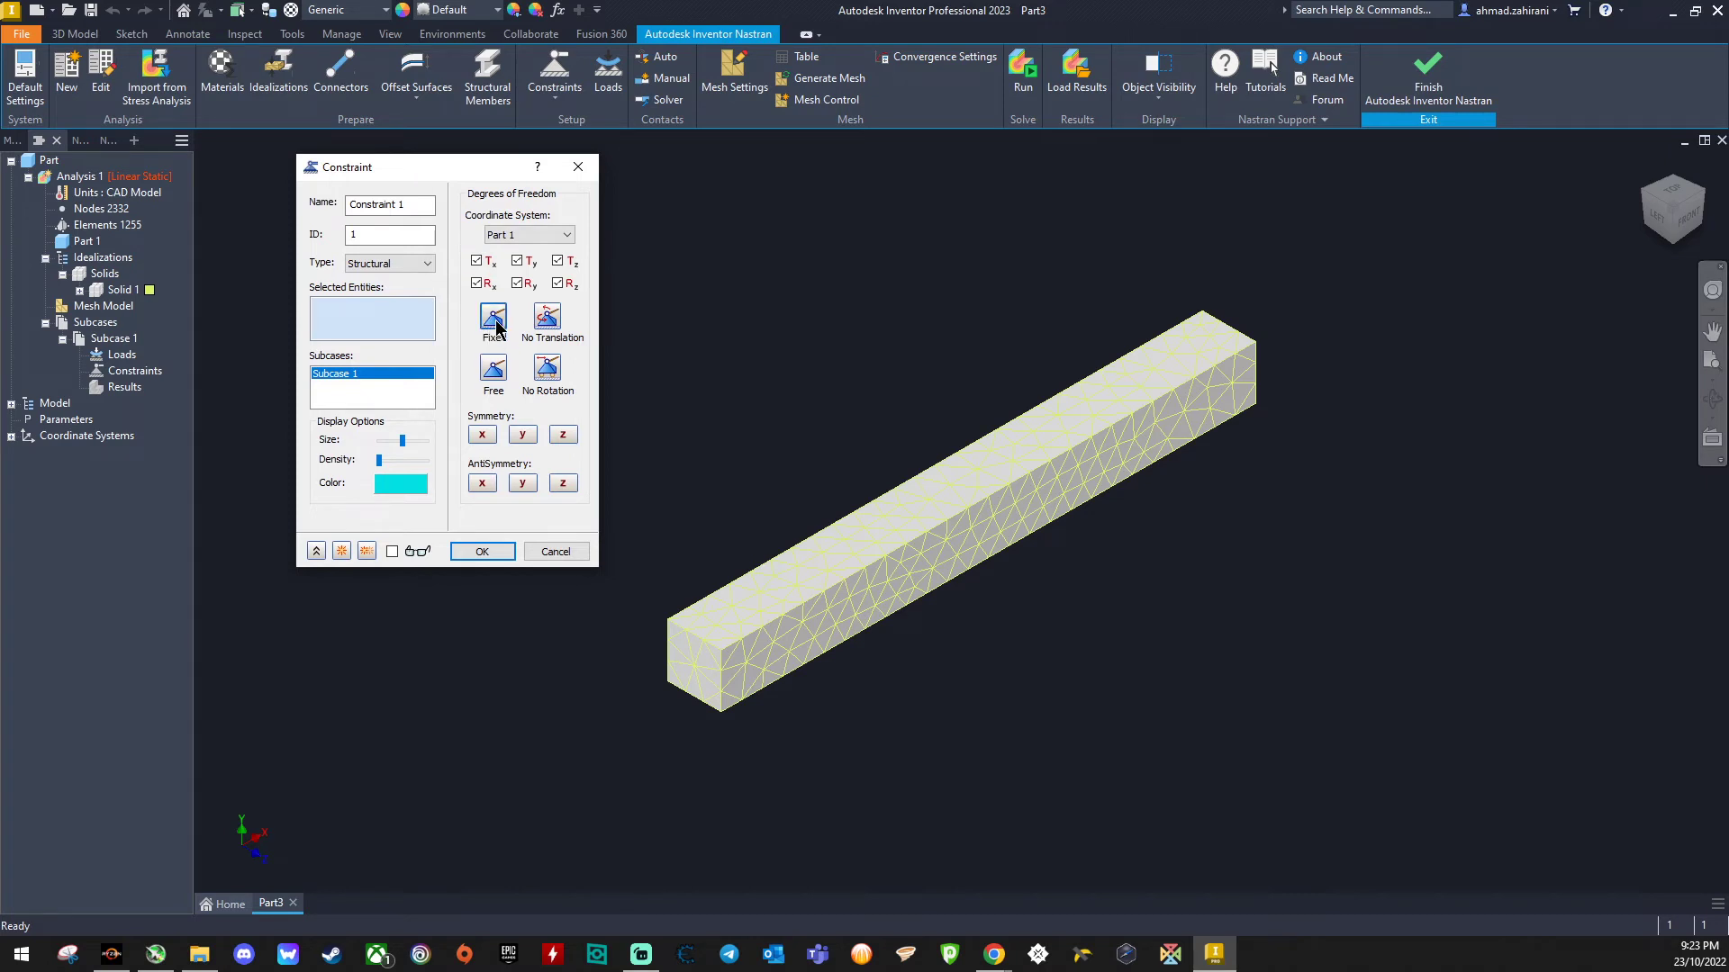
left_click(707, 675)
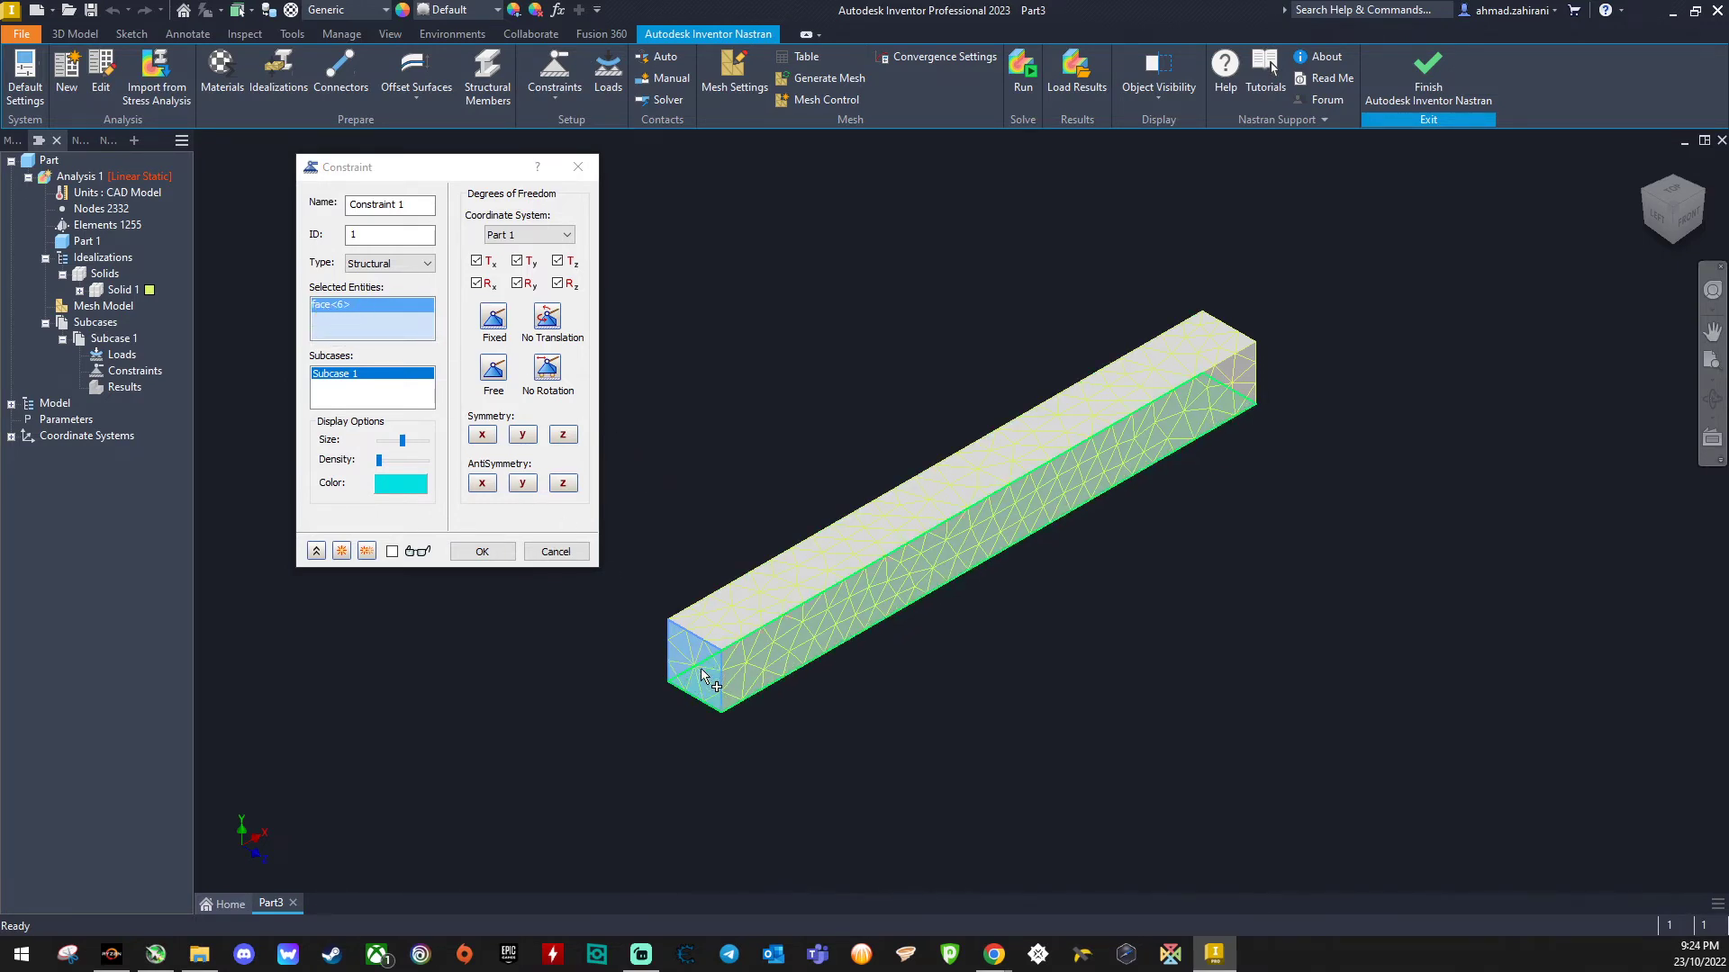
left_click(482, 552)
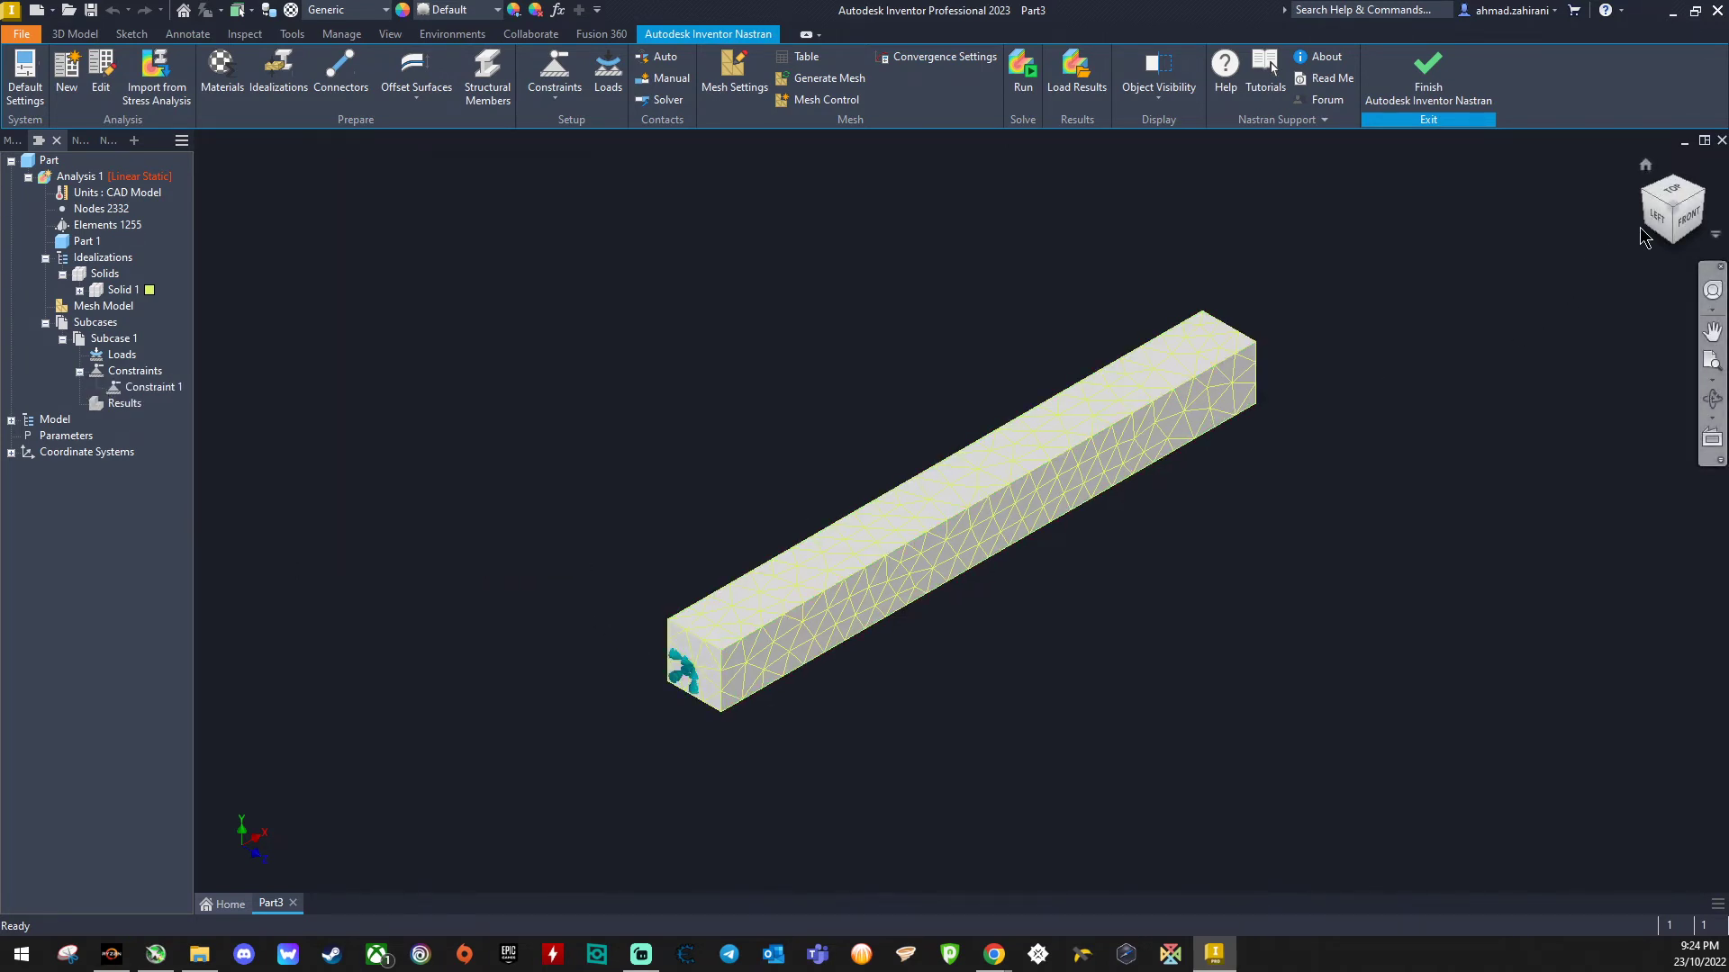
- Apply a force load of -500 N in the Y direction to the beam's far end face
left_click(1648, 166)
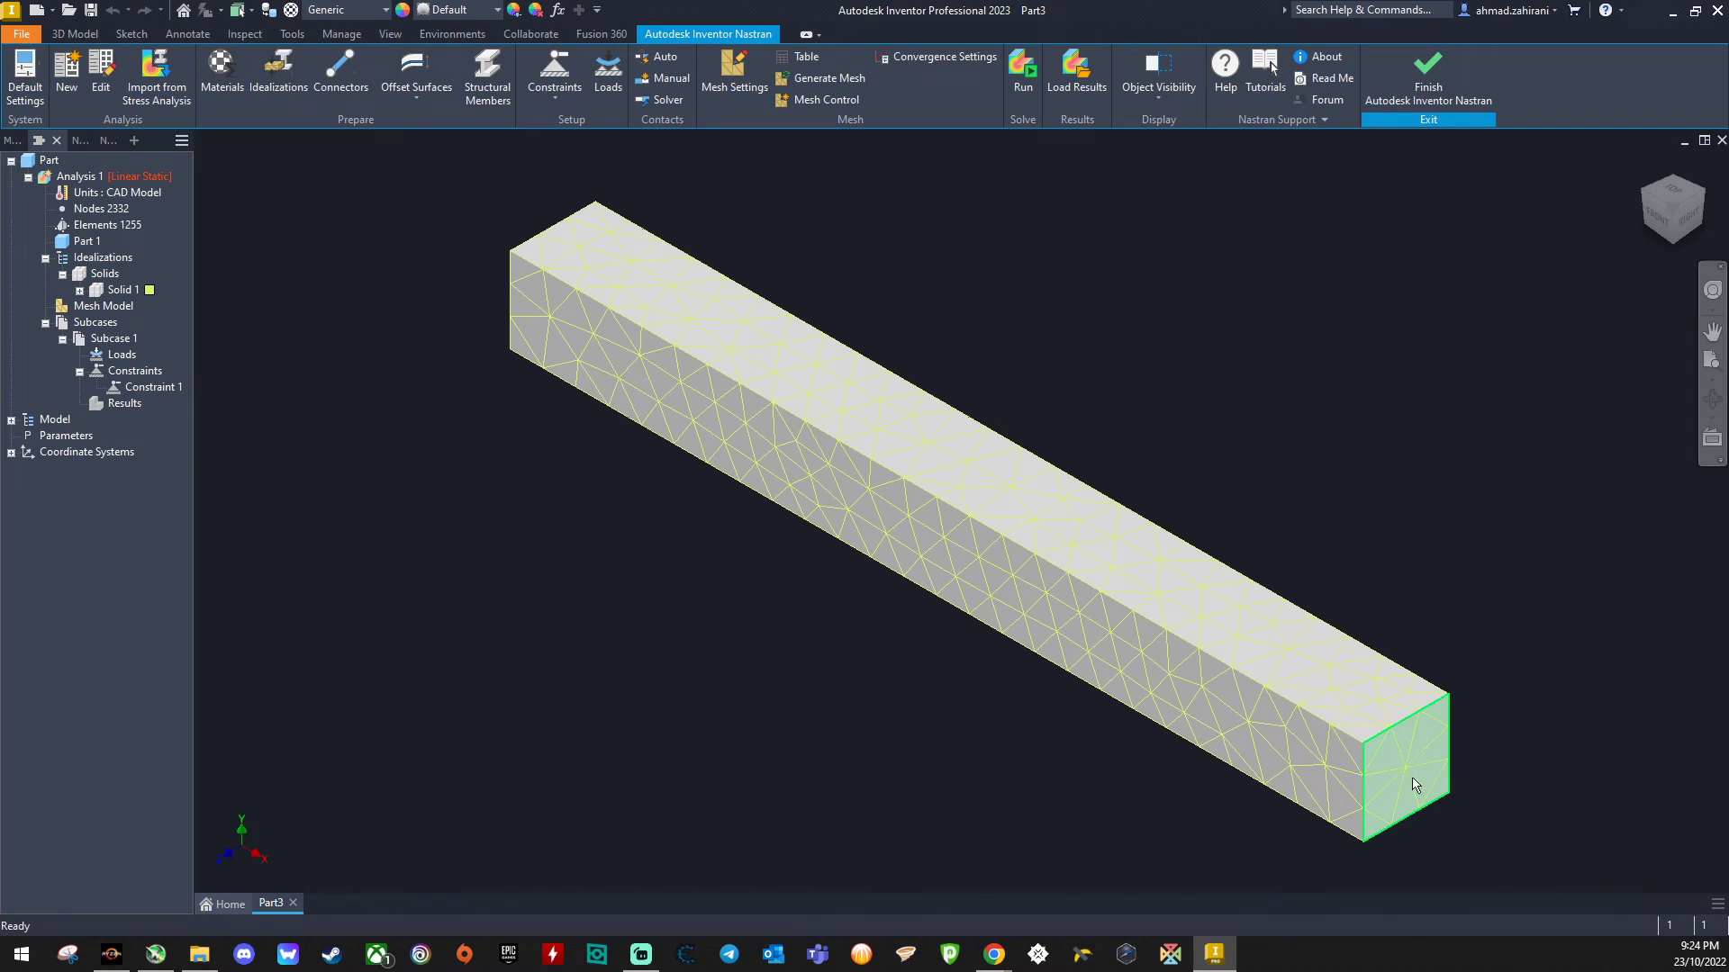
left_click(605, 79)
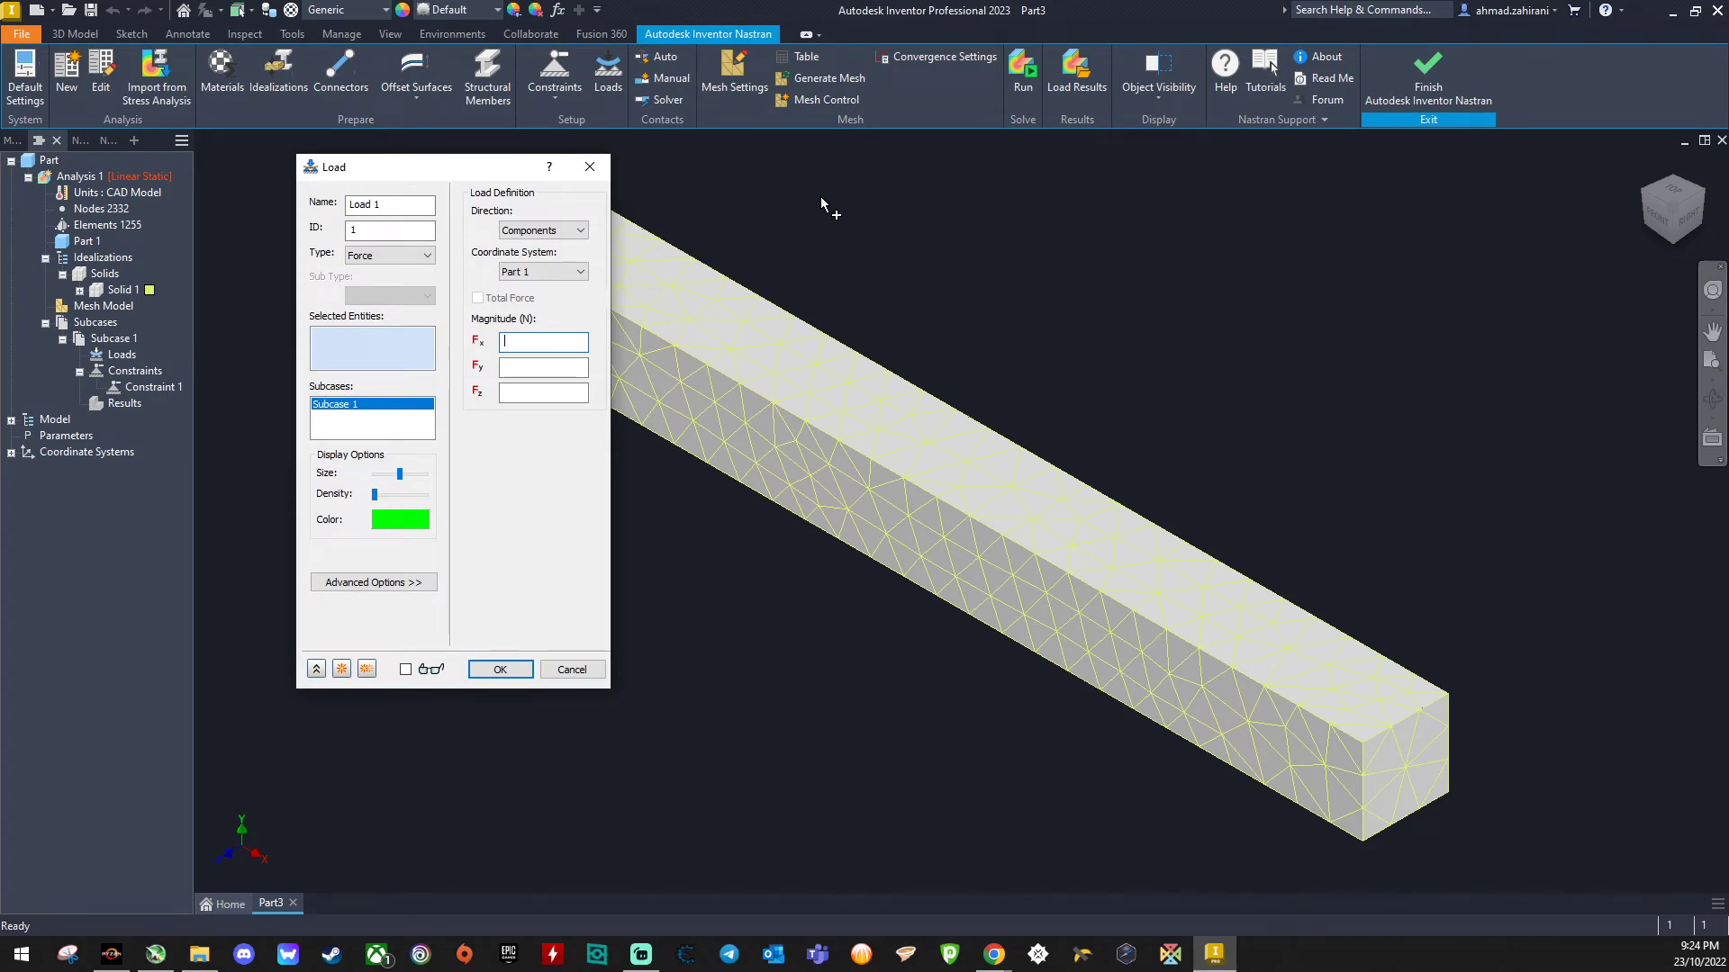
left_click(1398, 765)
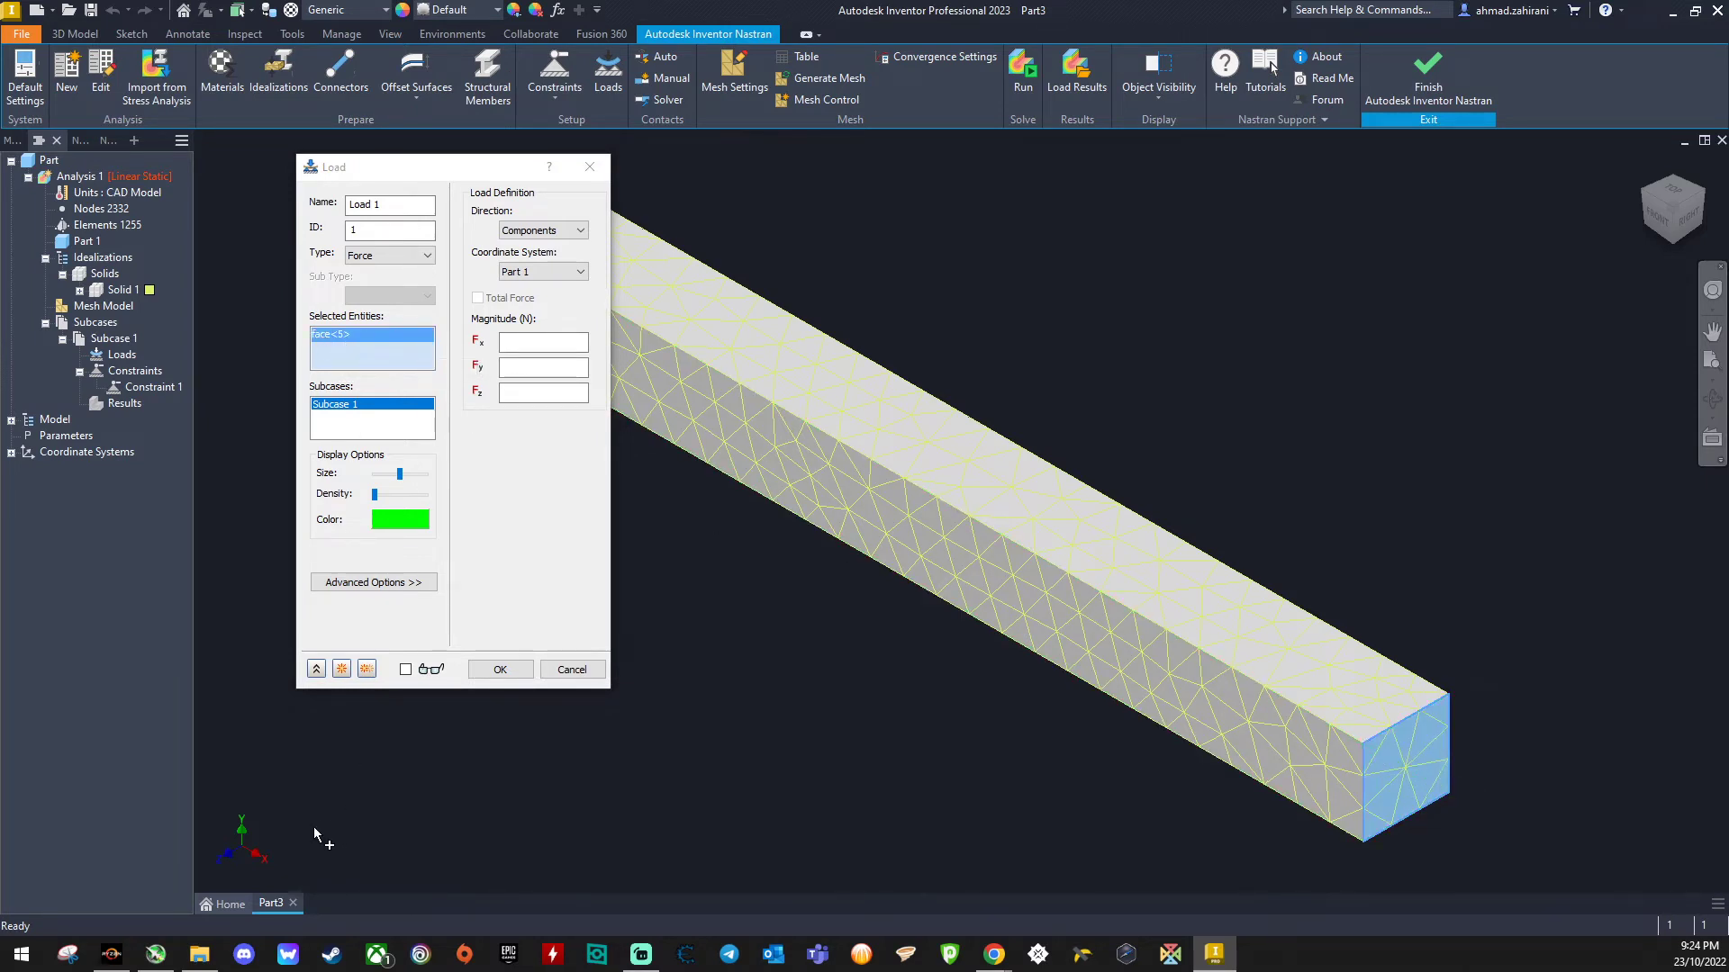
left_click(506, 342)
left_click(535, 371)
left_click(535, 368)
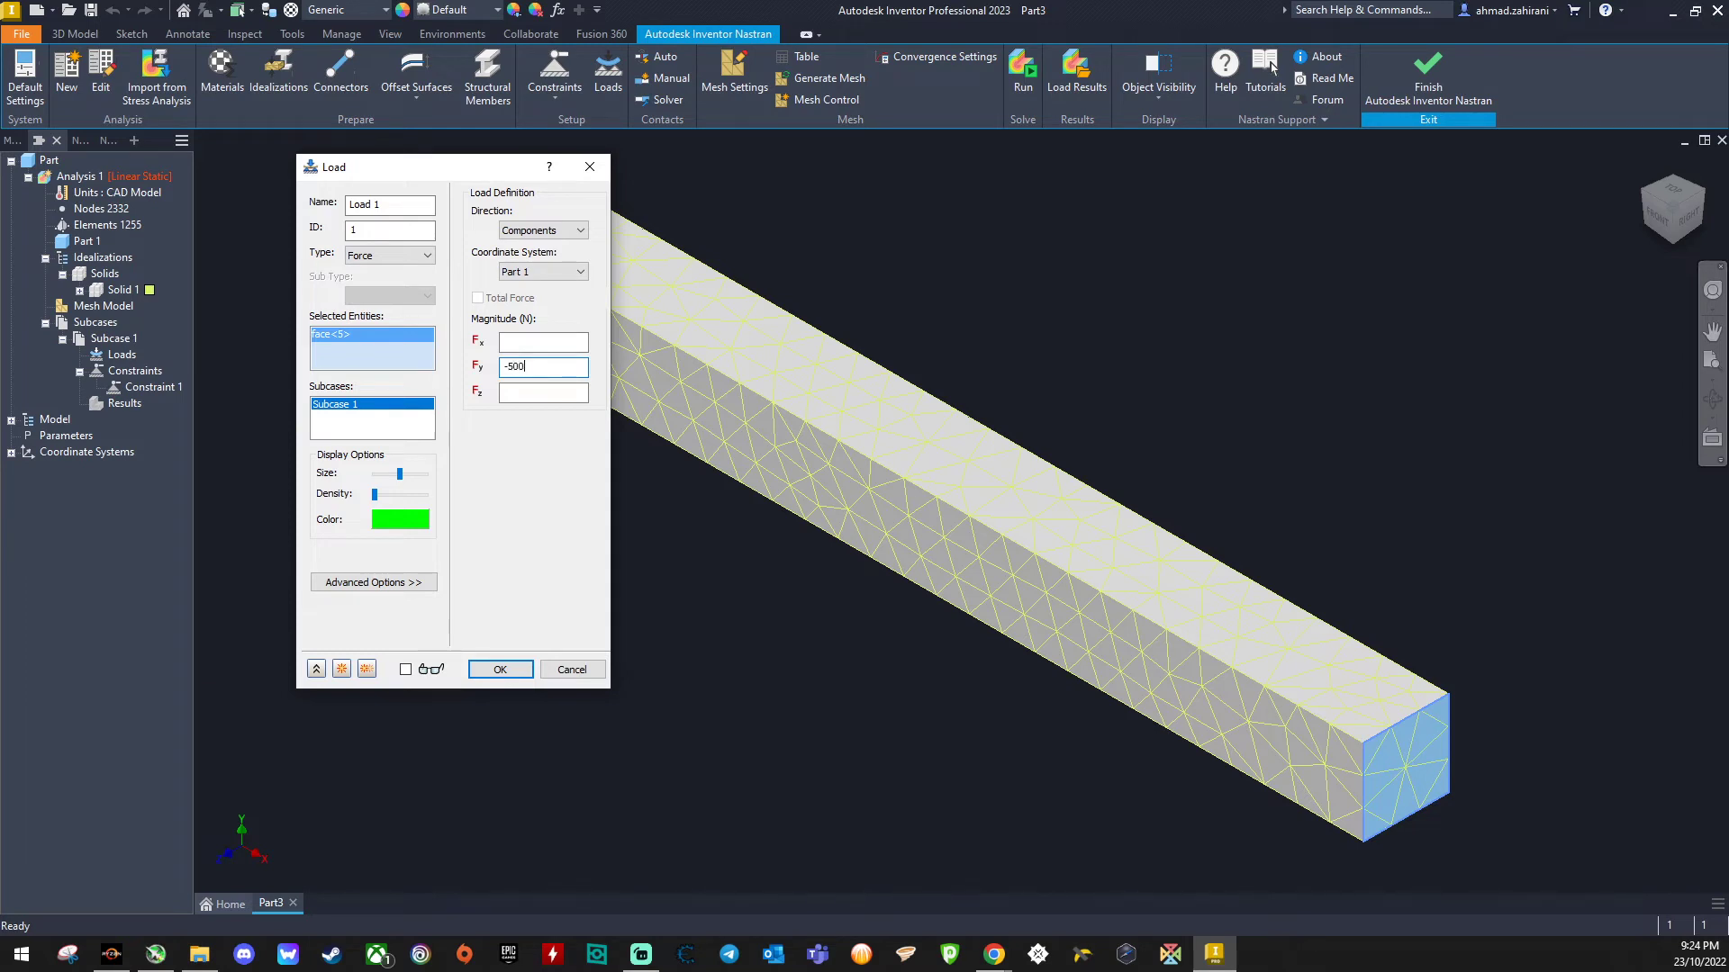
left_click(498, 674)
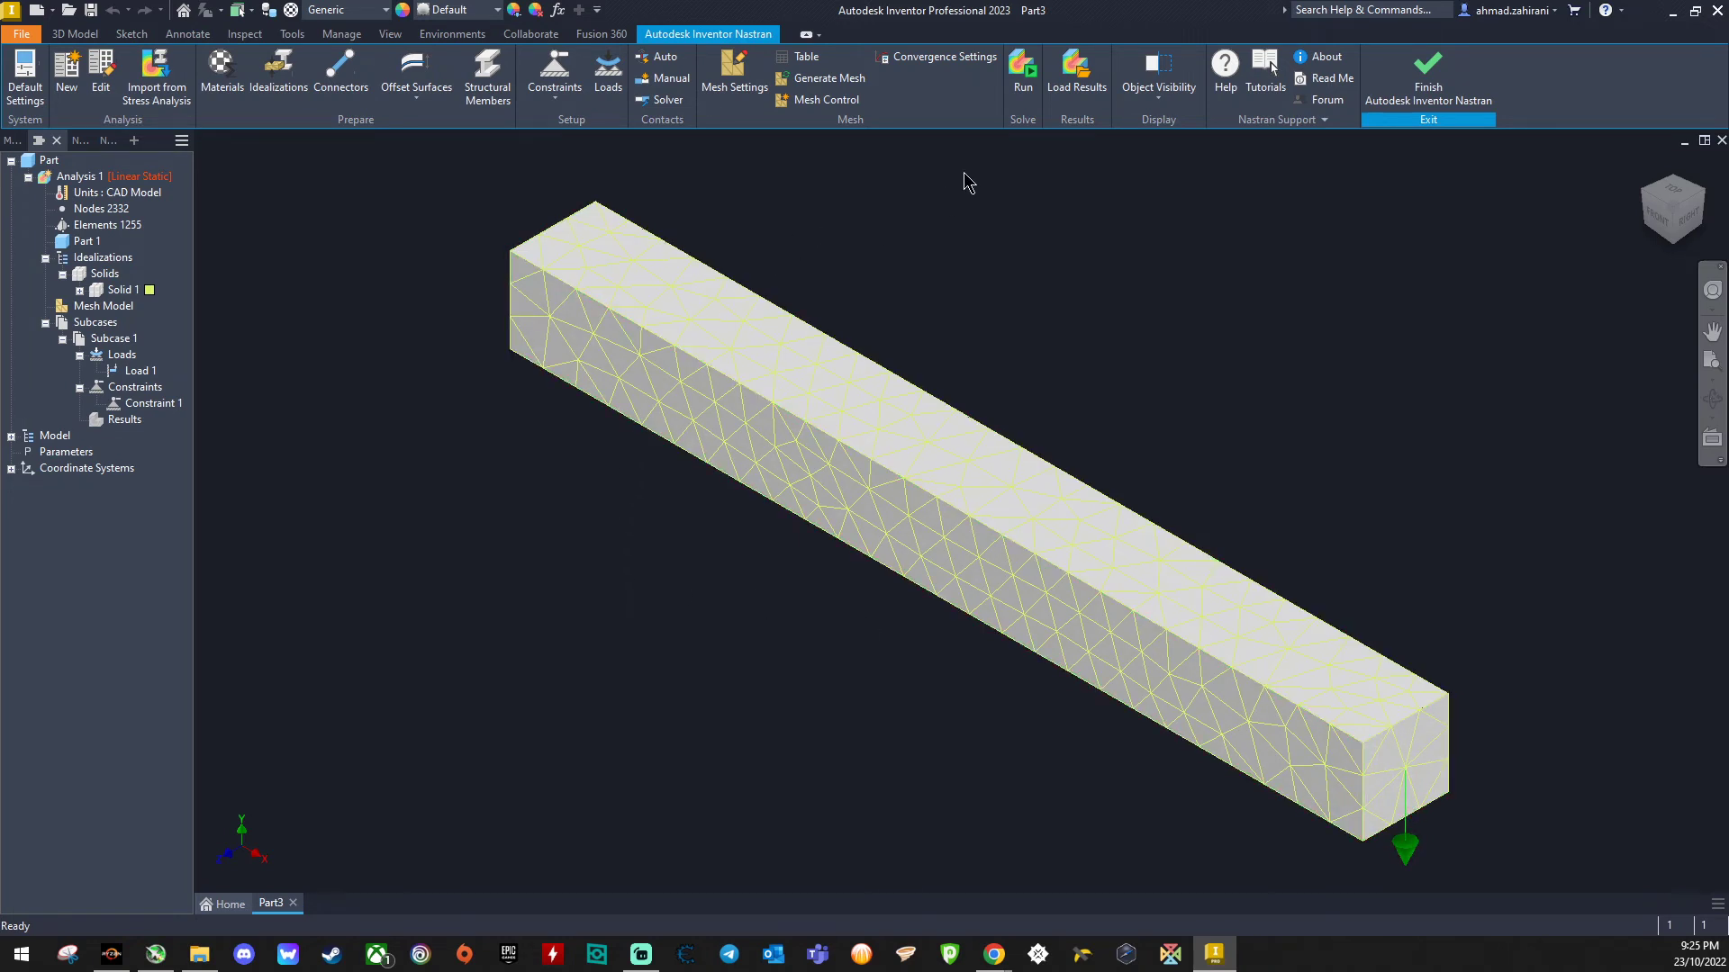
- Run the analysis, saving the part as simulation example
left_click(1026, 79)
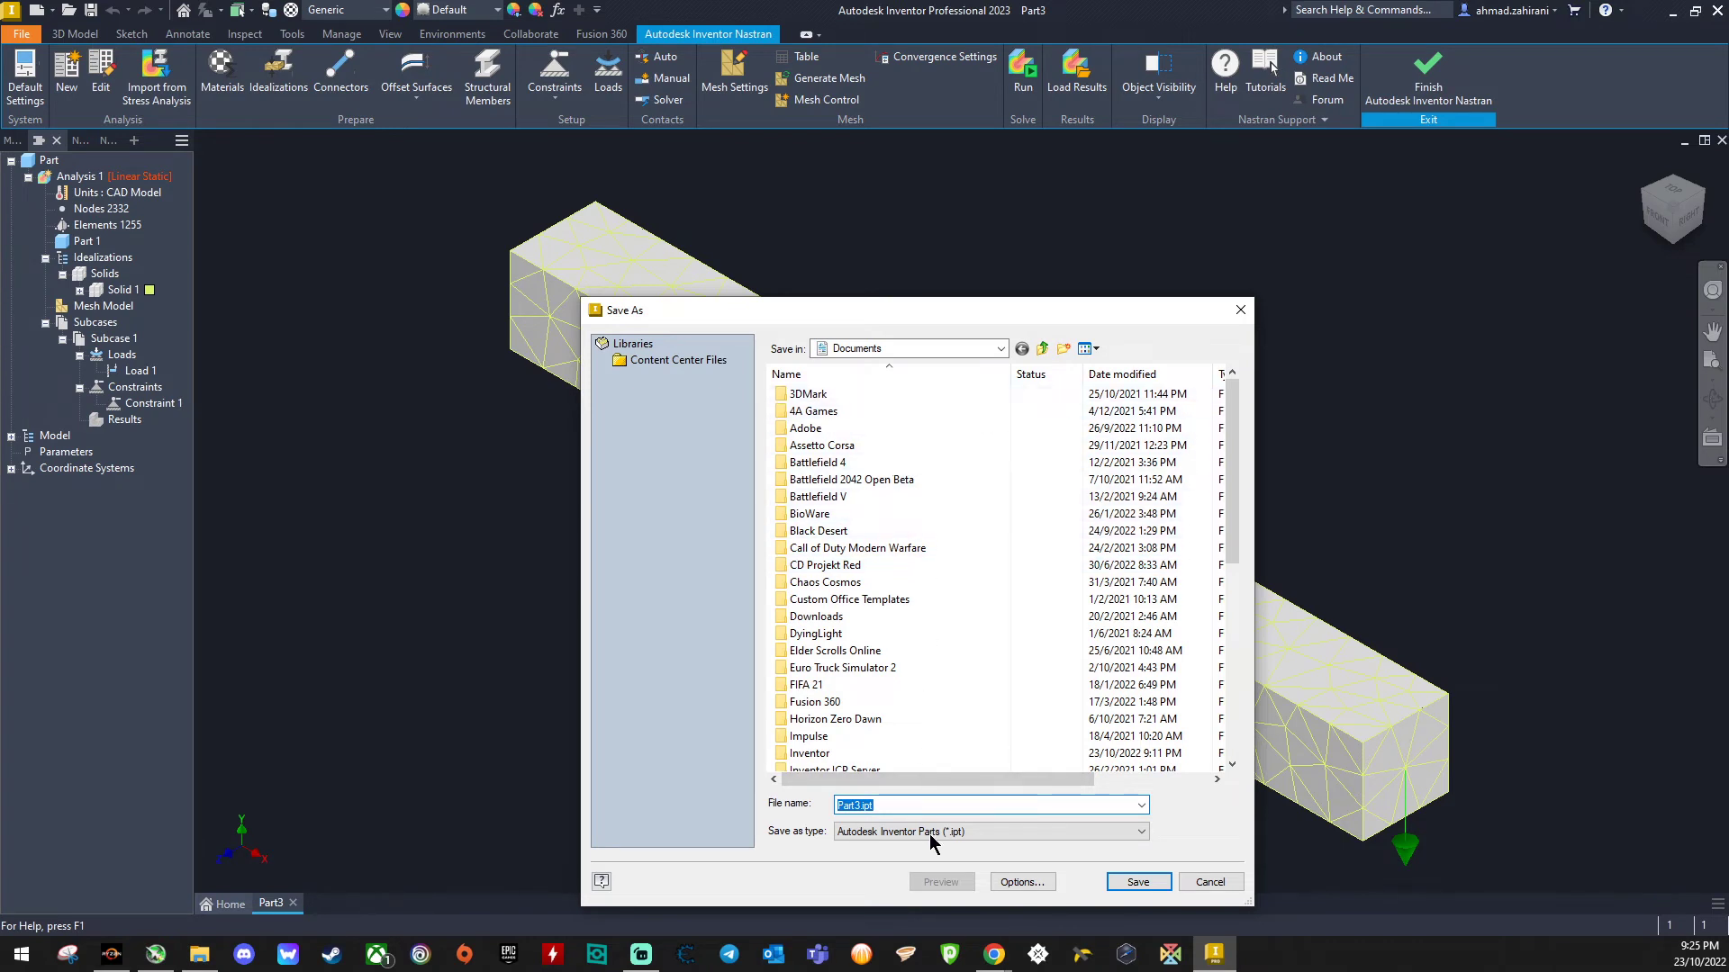
type("simulation exma")
key("BackSpace")
type("ple")
left_click(1138, 881)
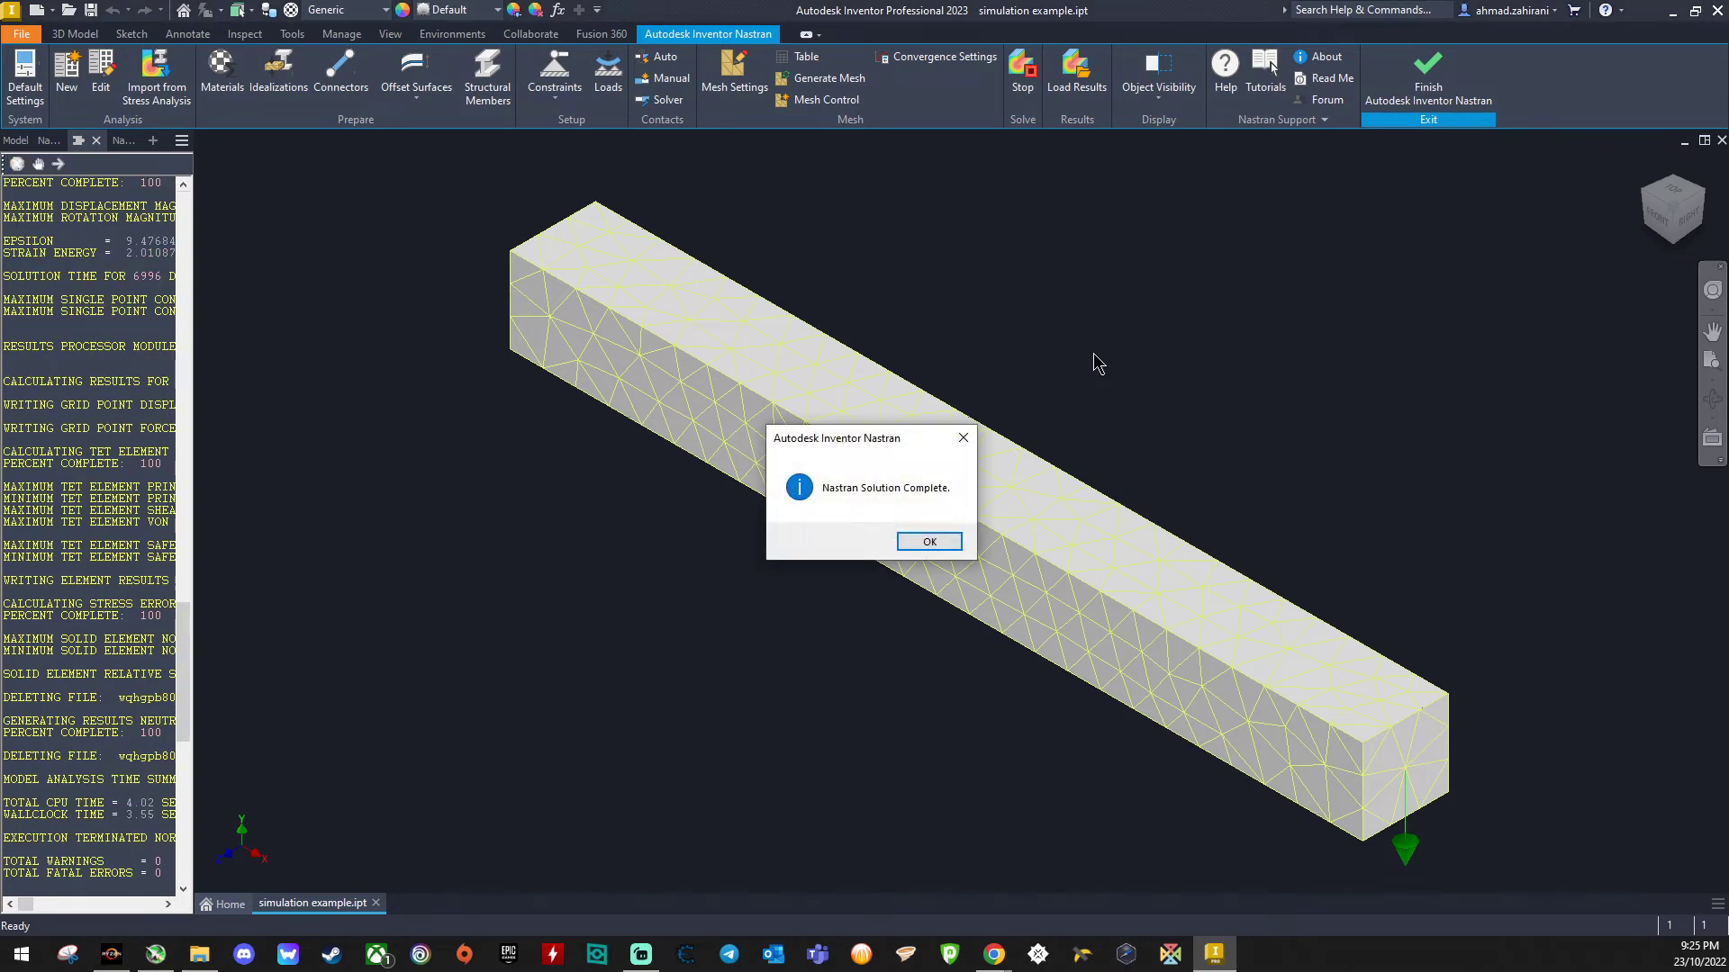
left_click(918, 542)
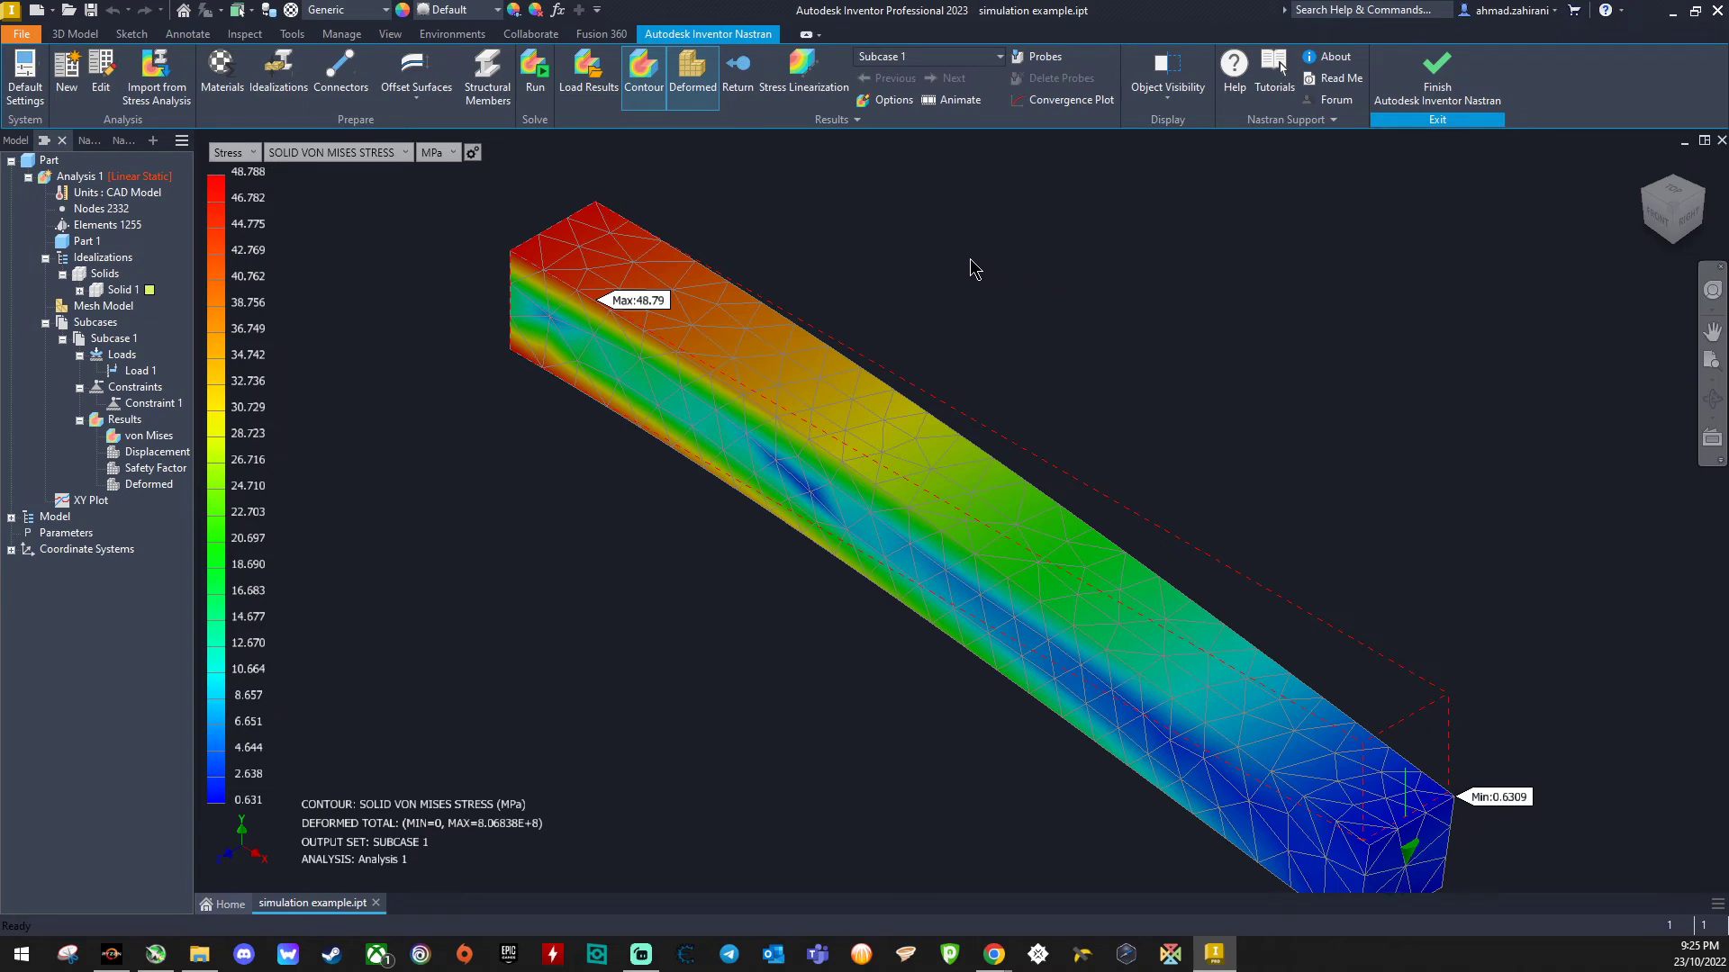
- Display the displacement result along the X axis in front view
left_click(1660, 222)
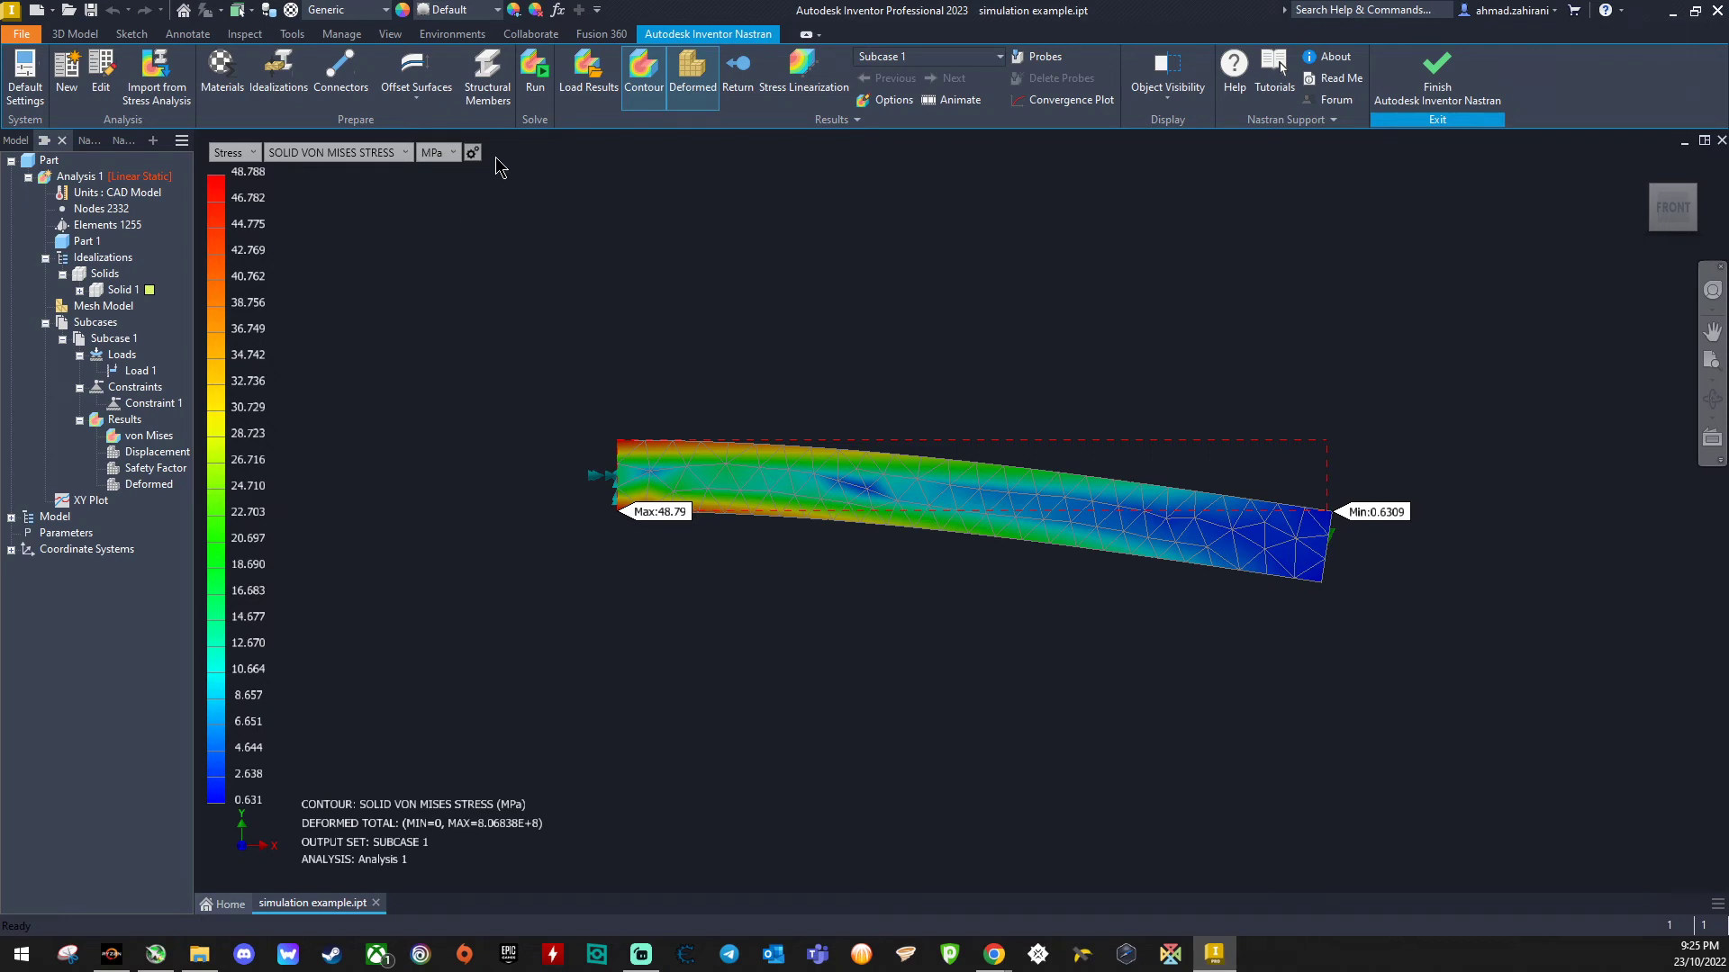
left_click(254, 154)
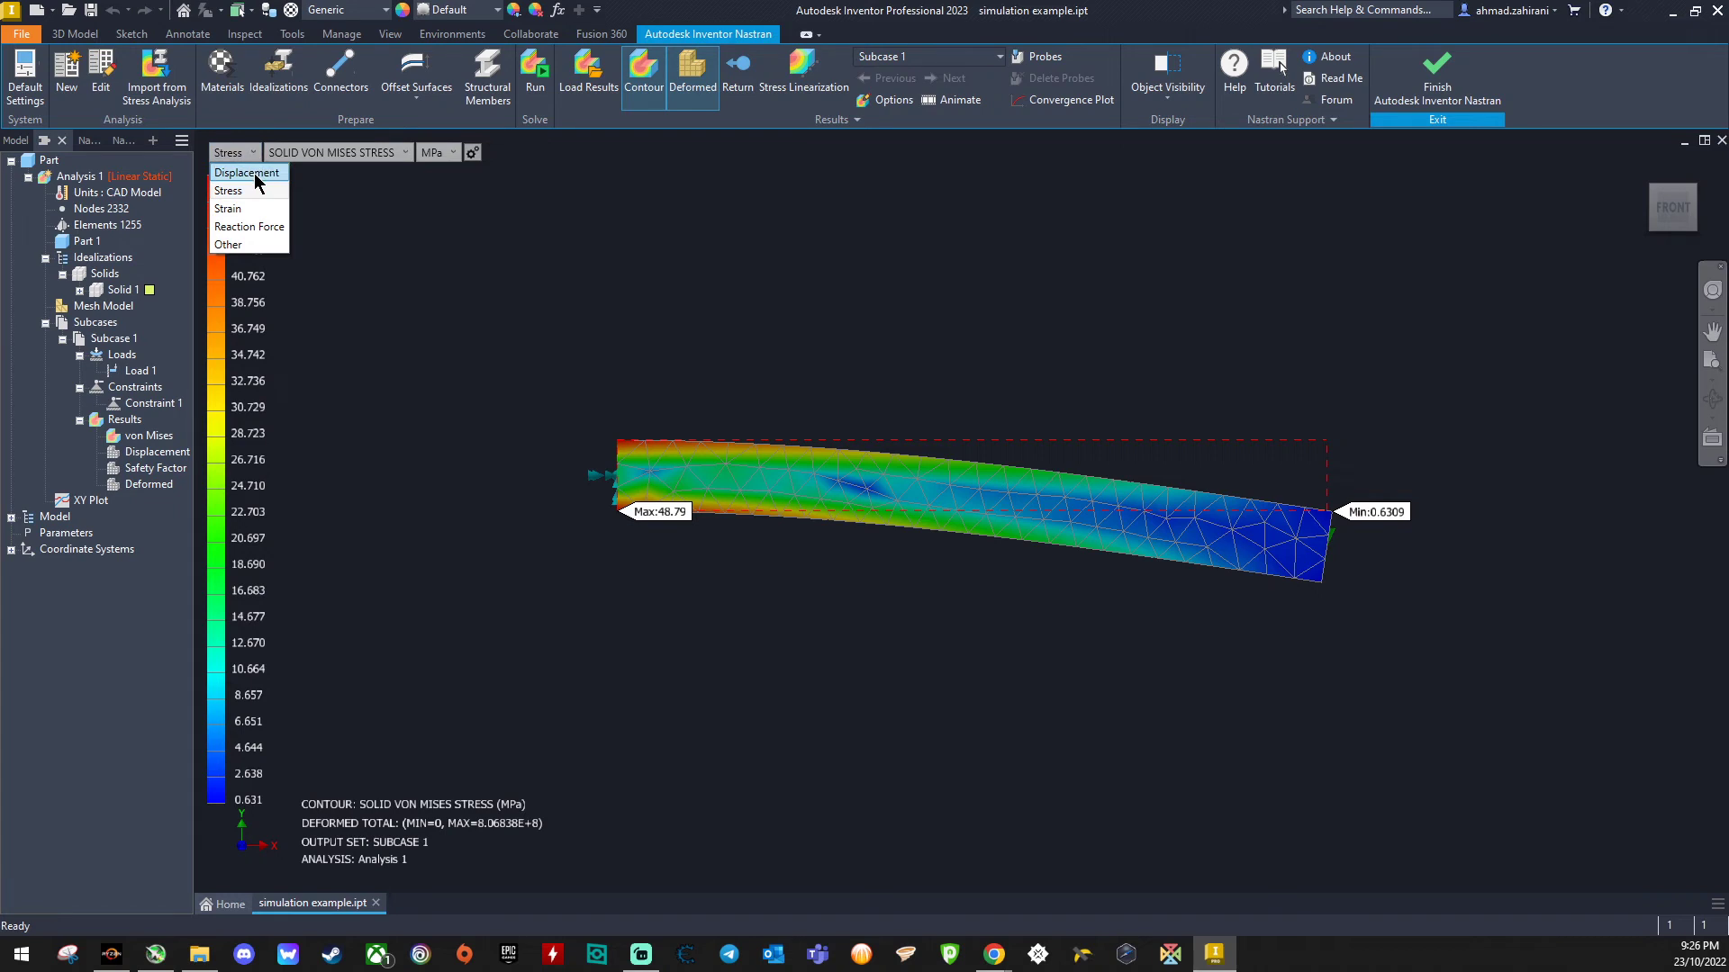
left_click(246, 174)
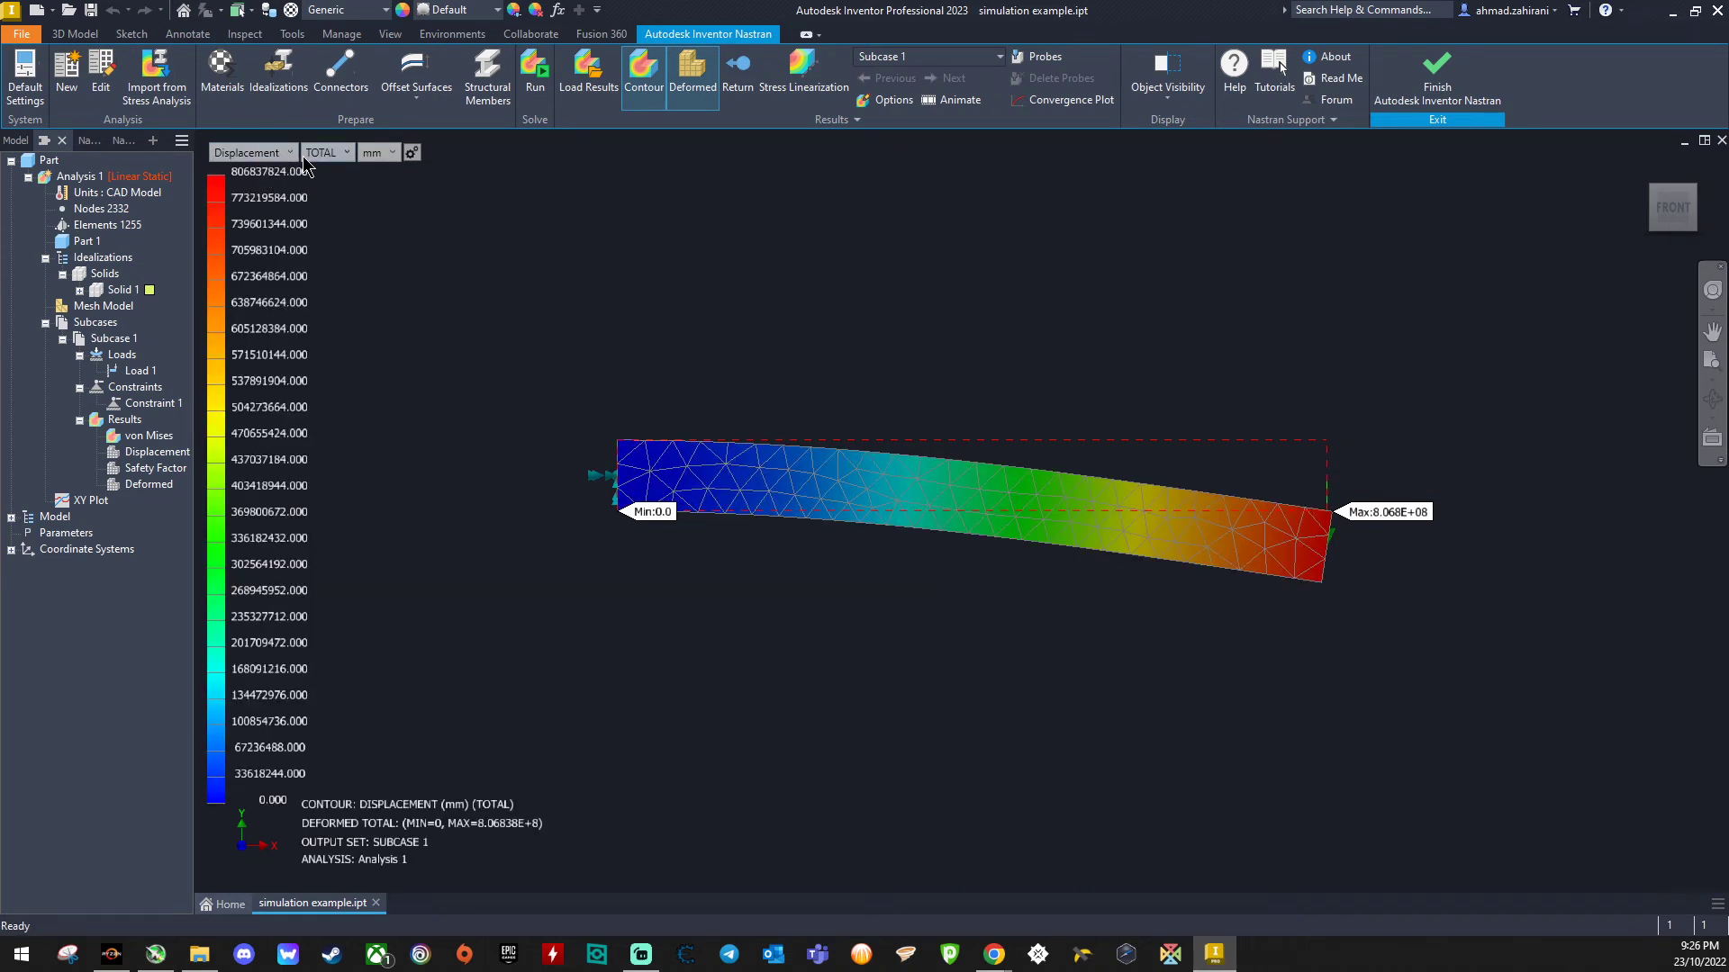
left_click(347, 153)
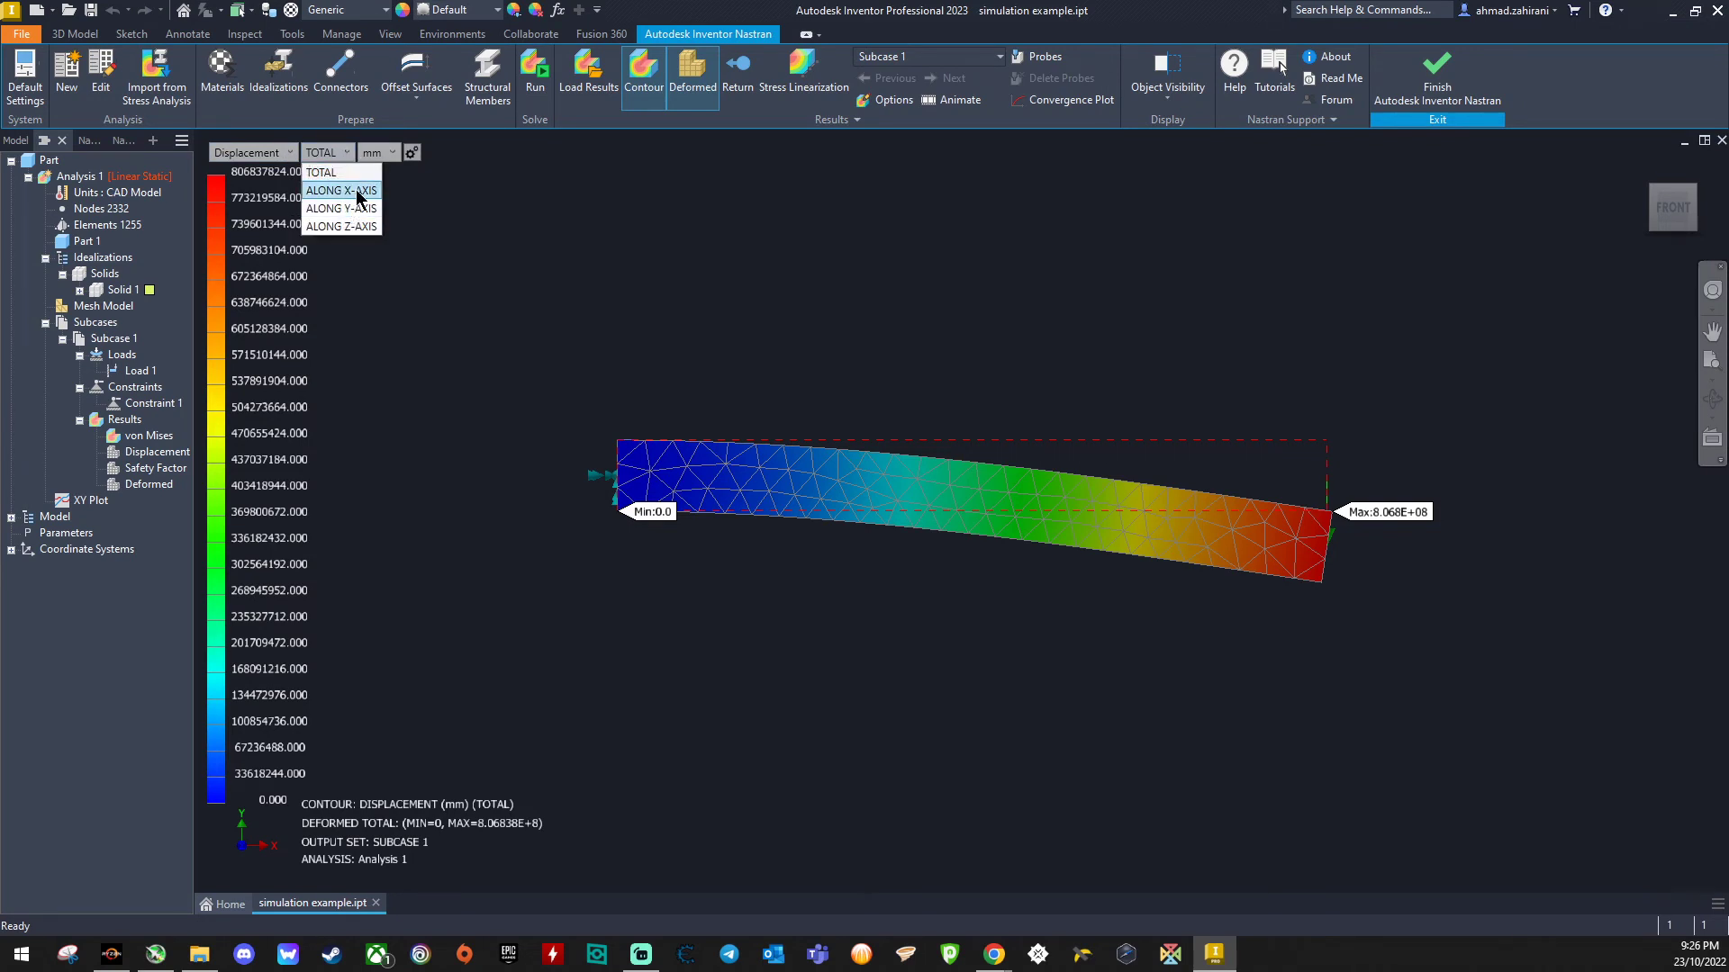
left_click(358, 193)
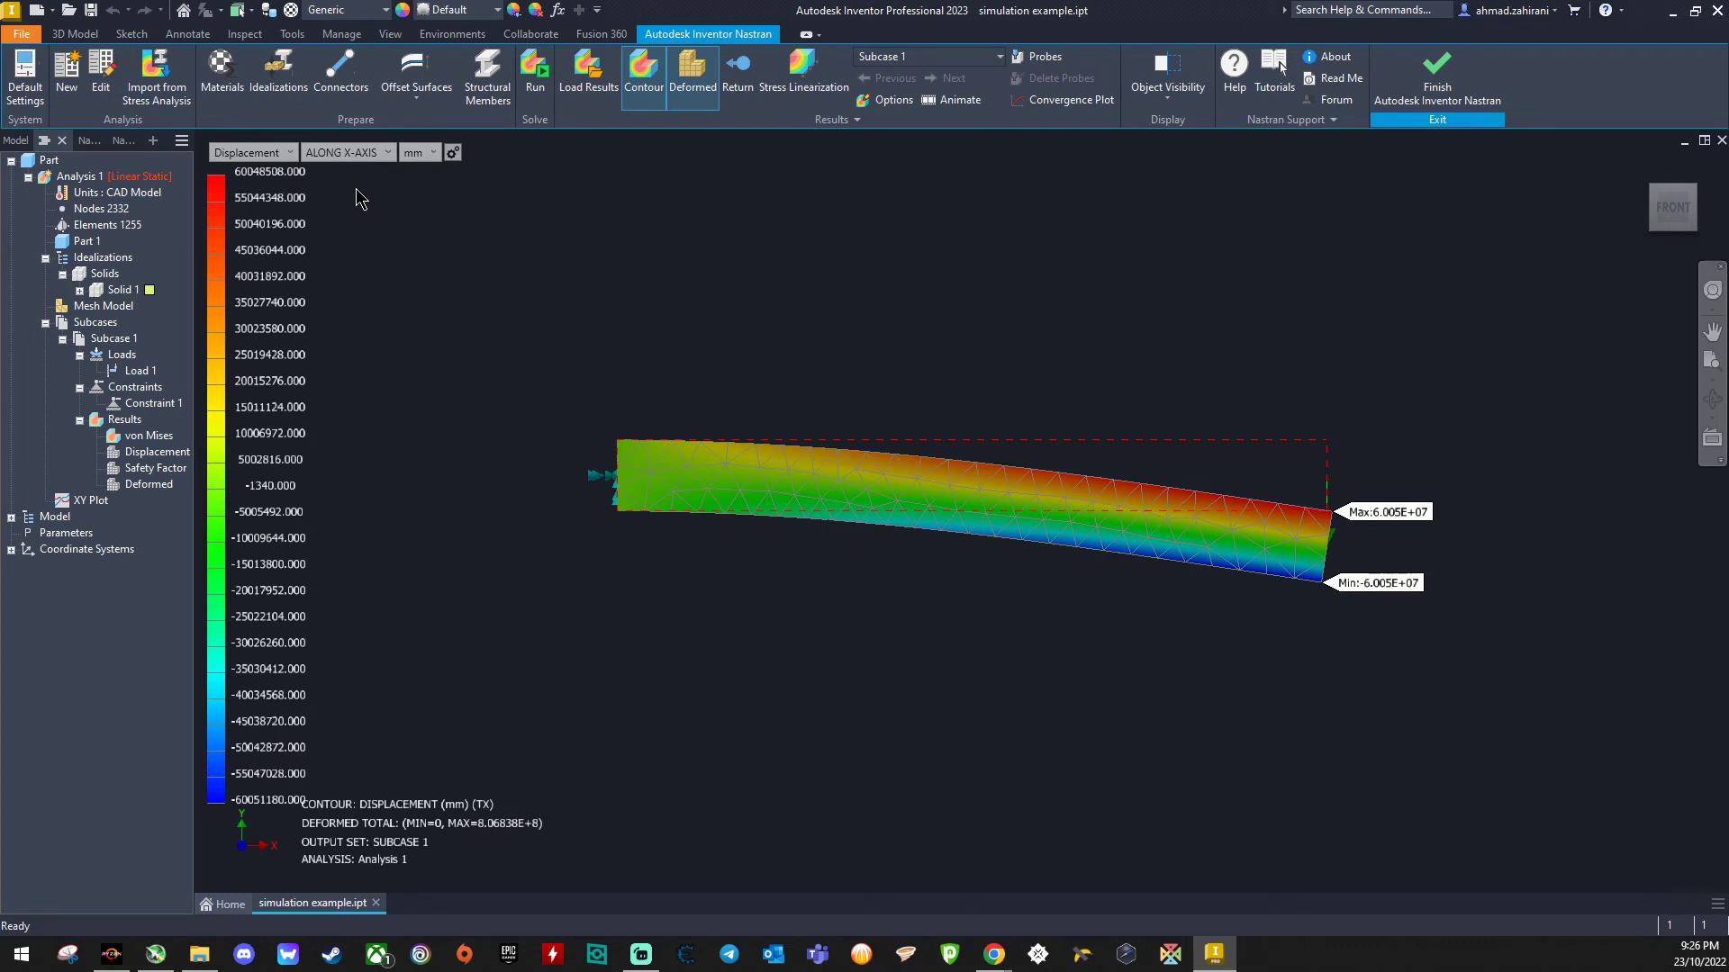
- Switch the result plot back to stress
left_click(360, 155)
left_click(280, 151)
left_click(275, 152)
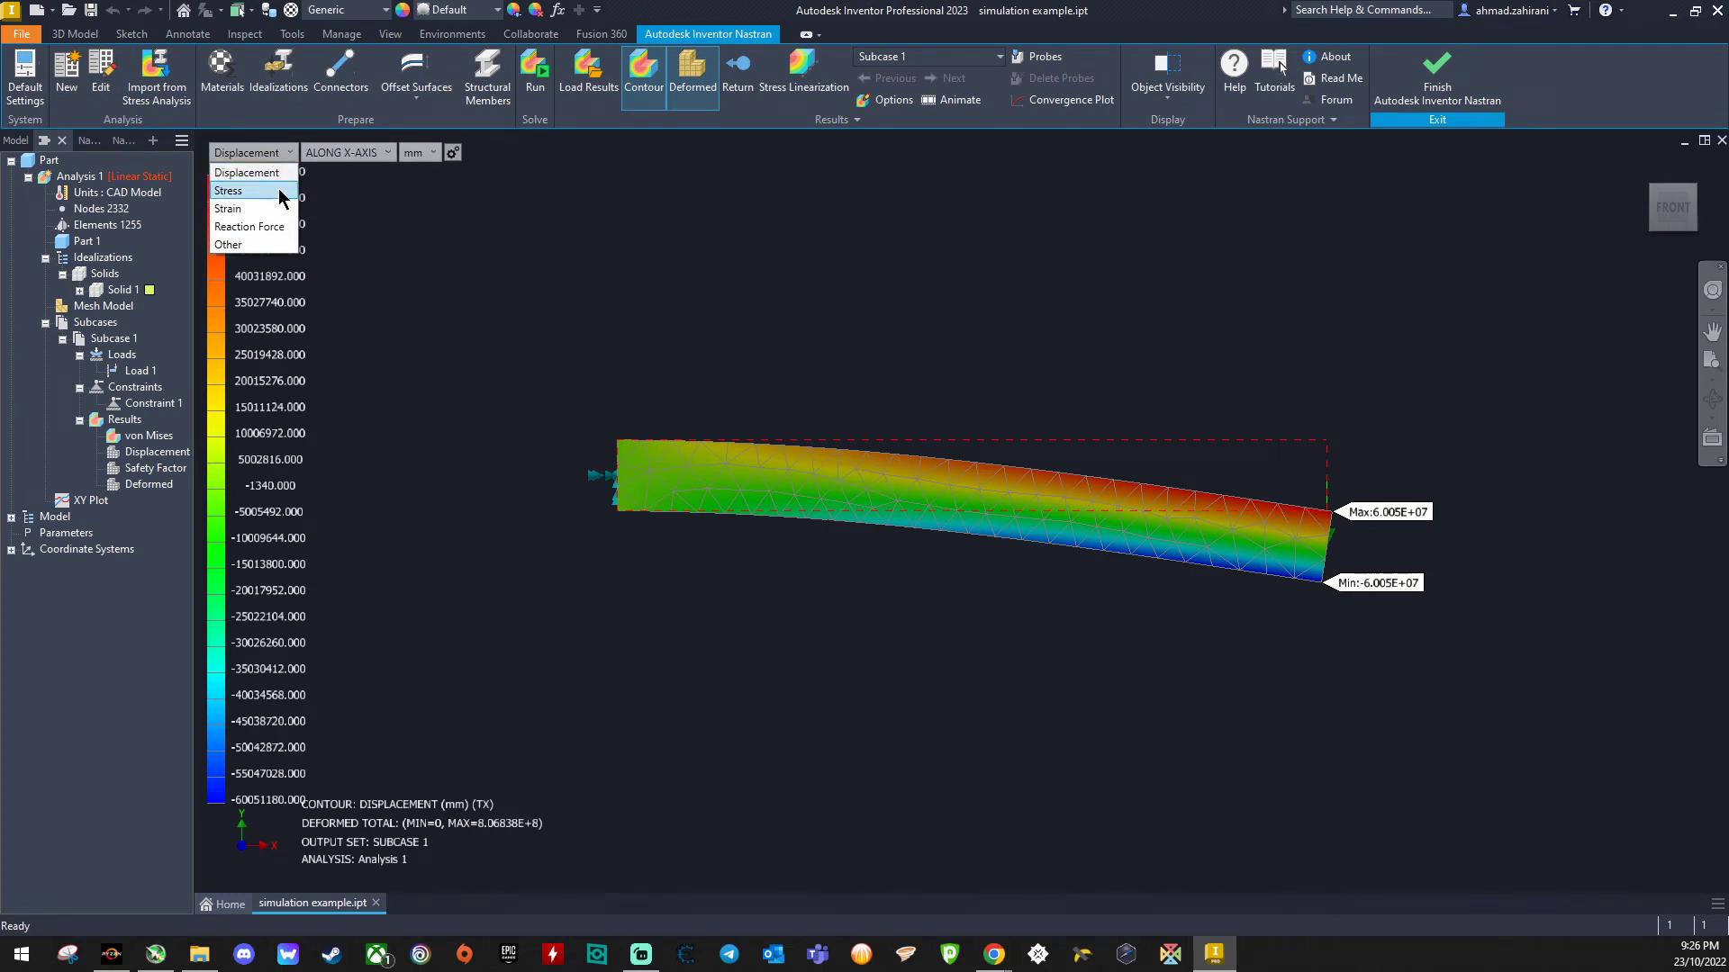
left_click(280, 192)
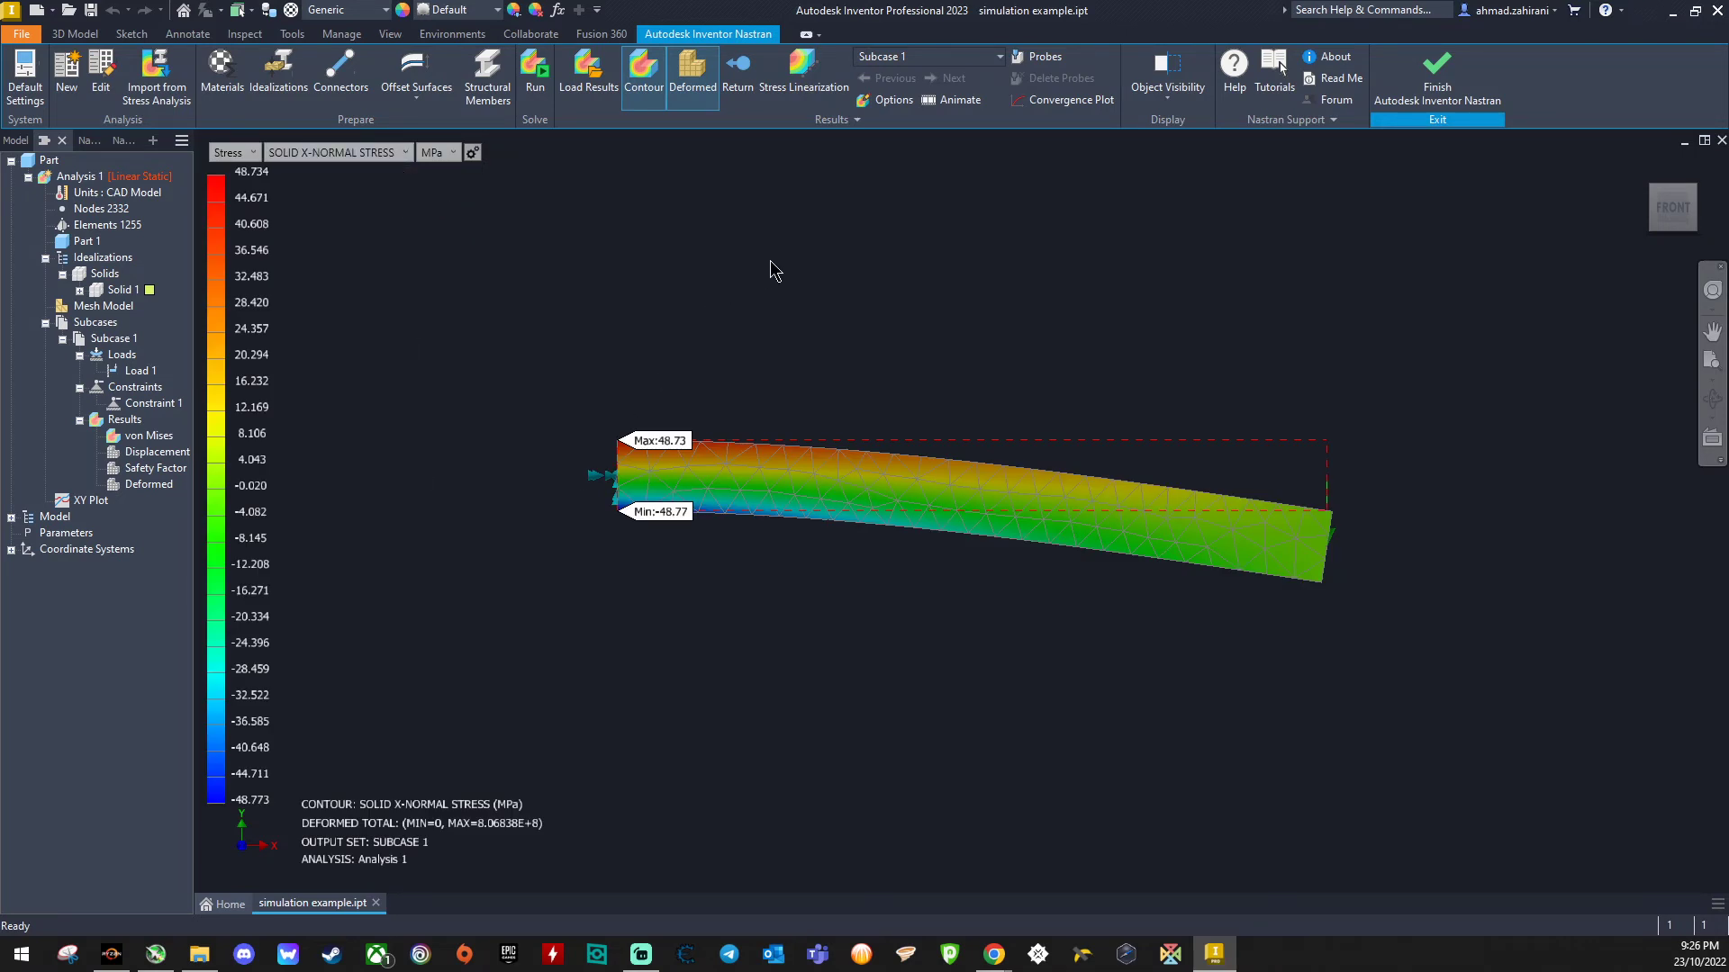
- Animate the stress result on the beam
left_click(950, 100)
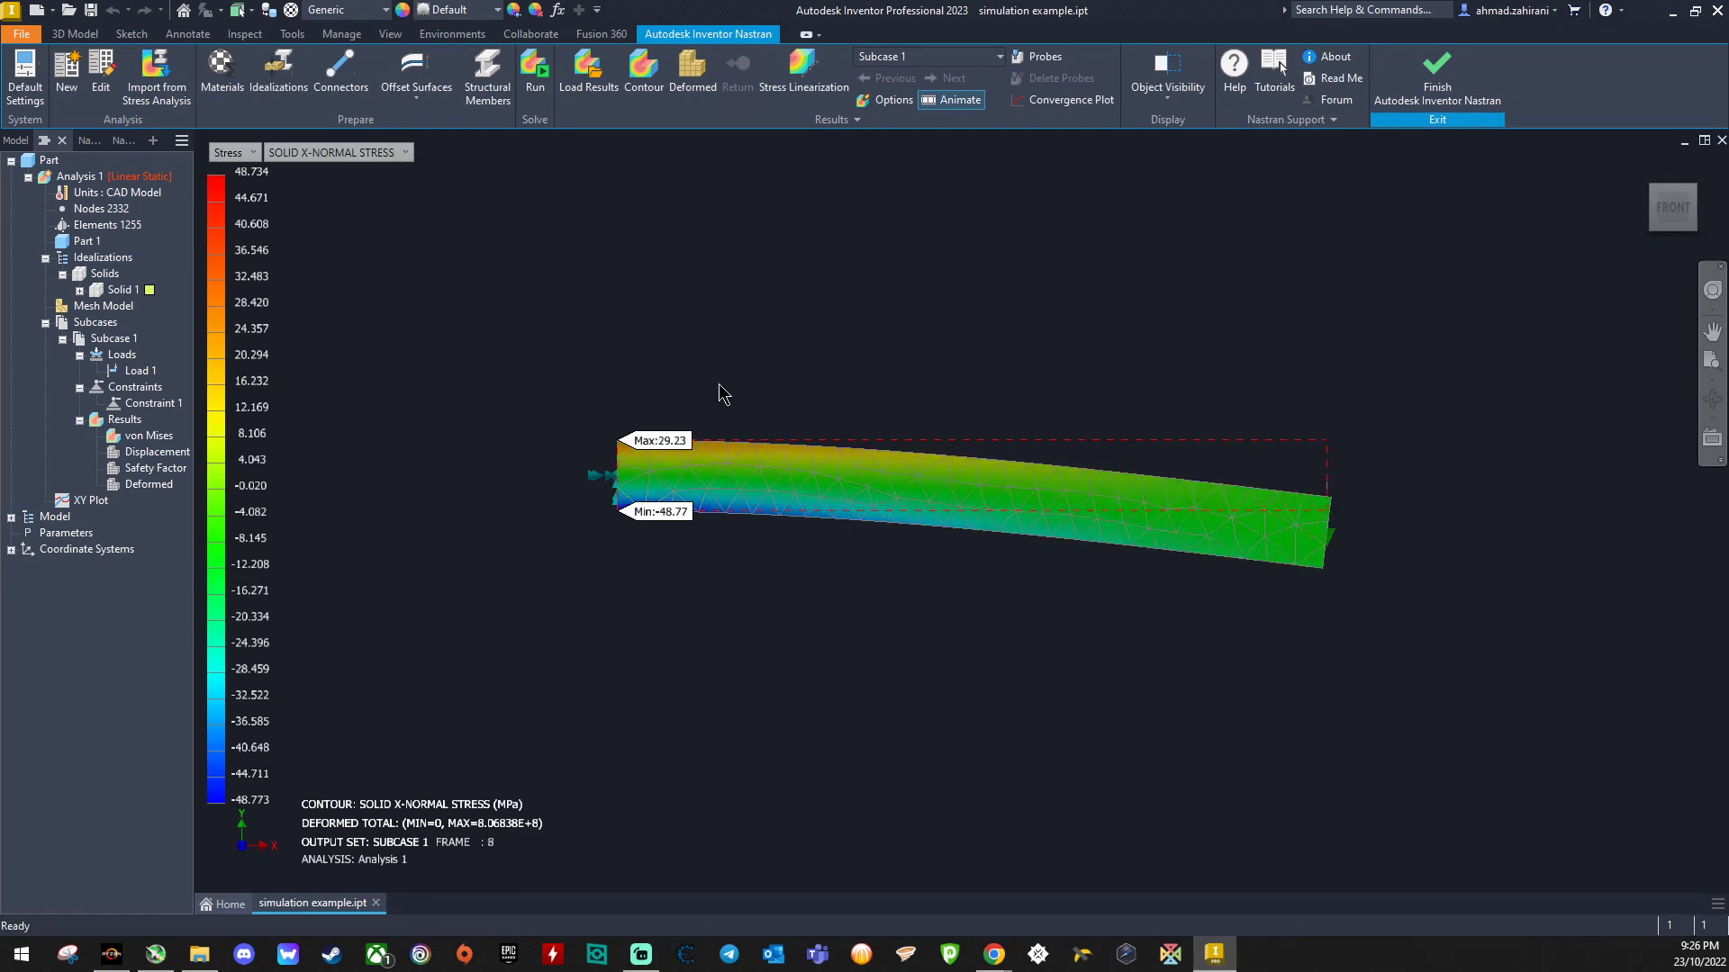
left_click(1645, 166)
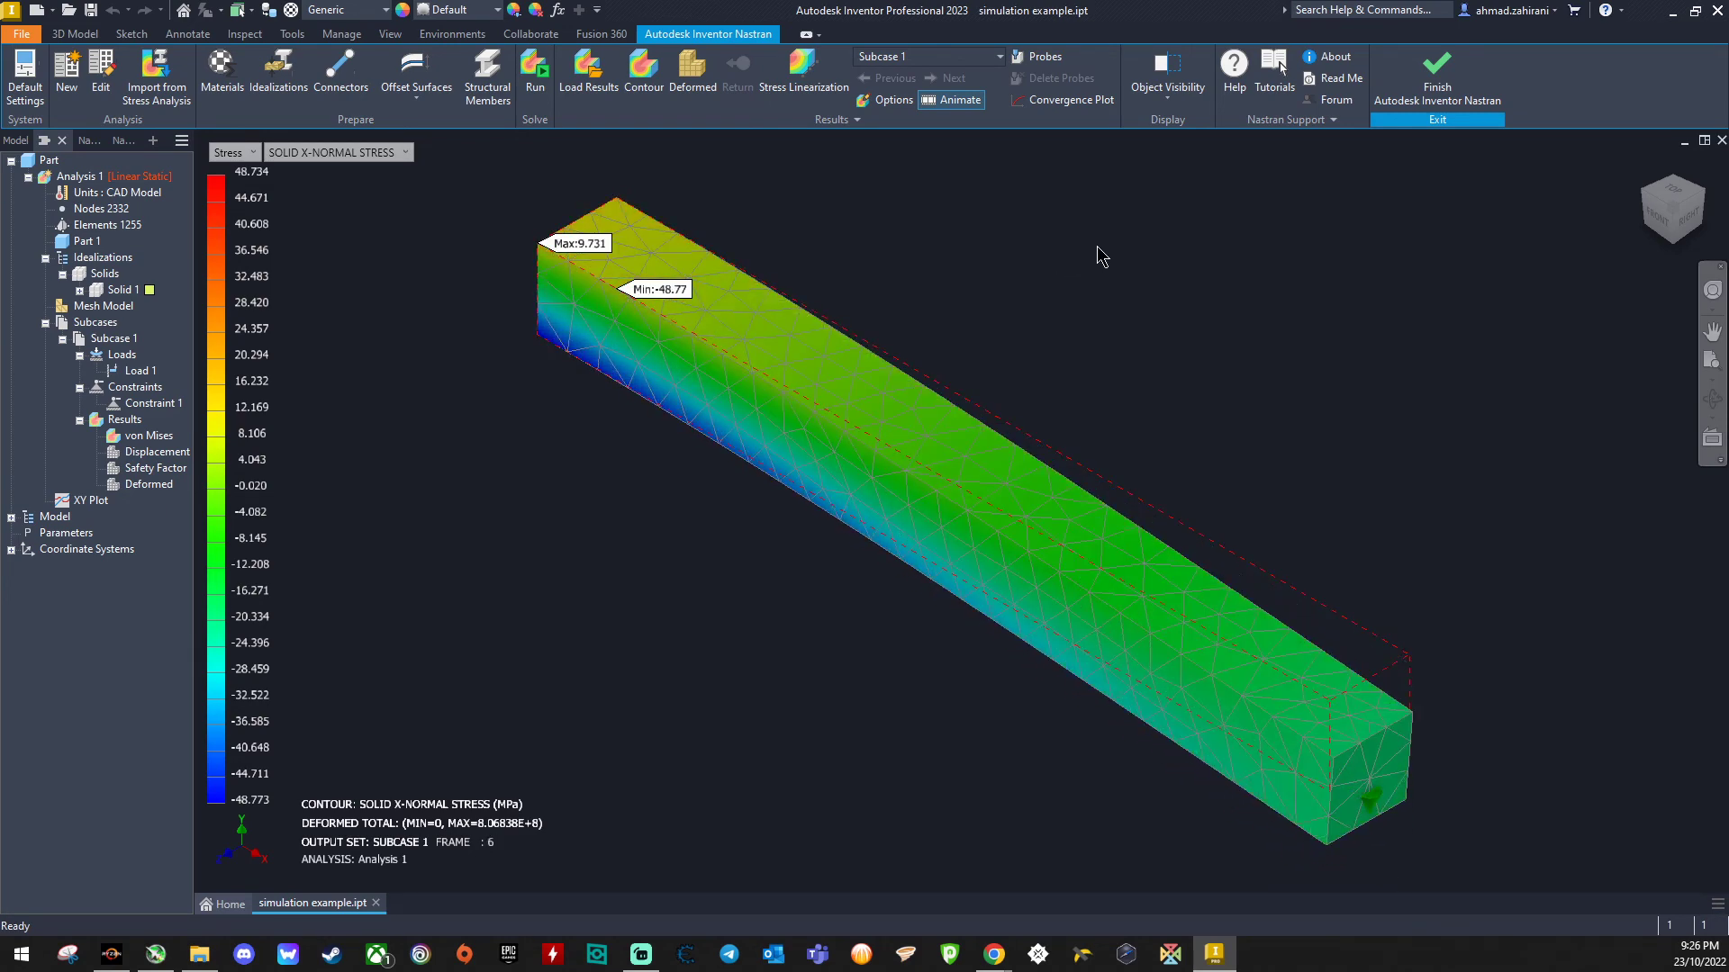
- Set the plot's animation to 50 frames in the plot options
left_click(893, 101)
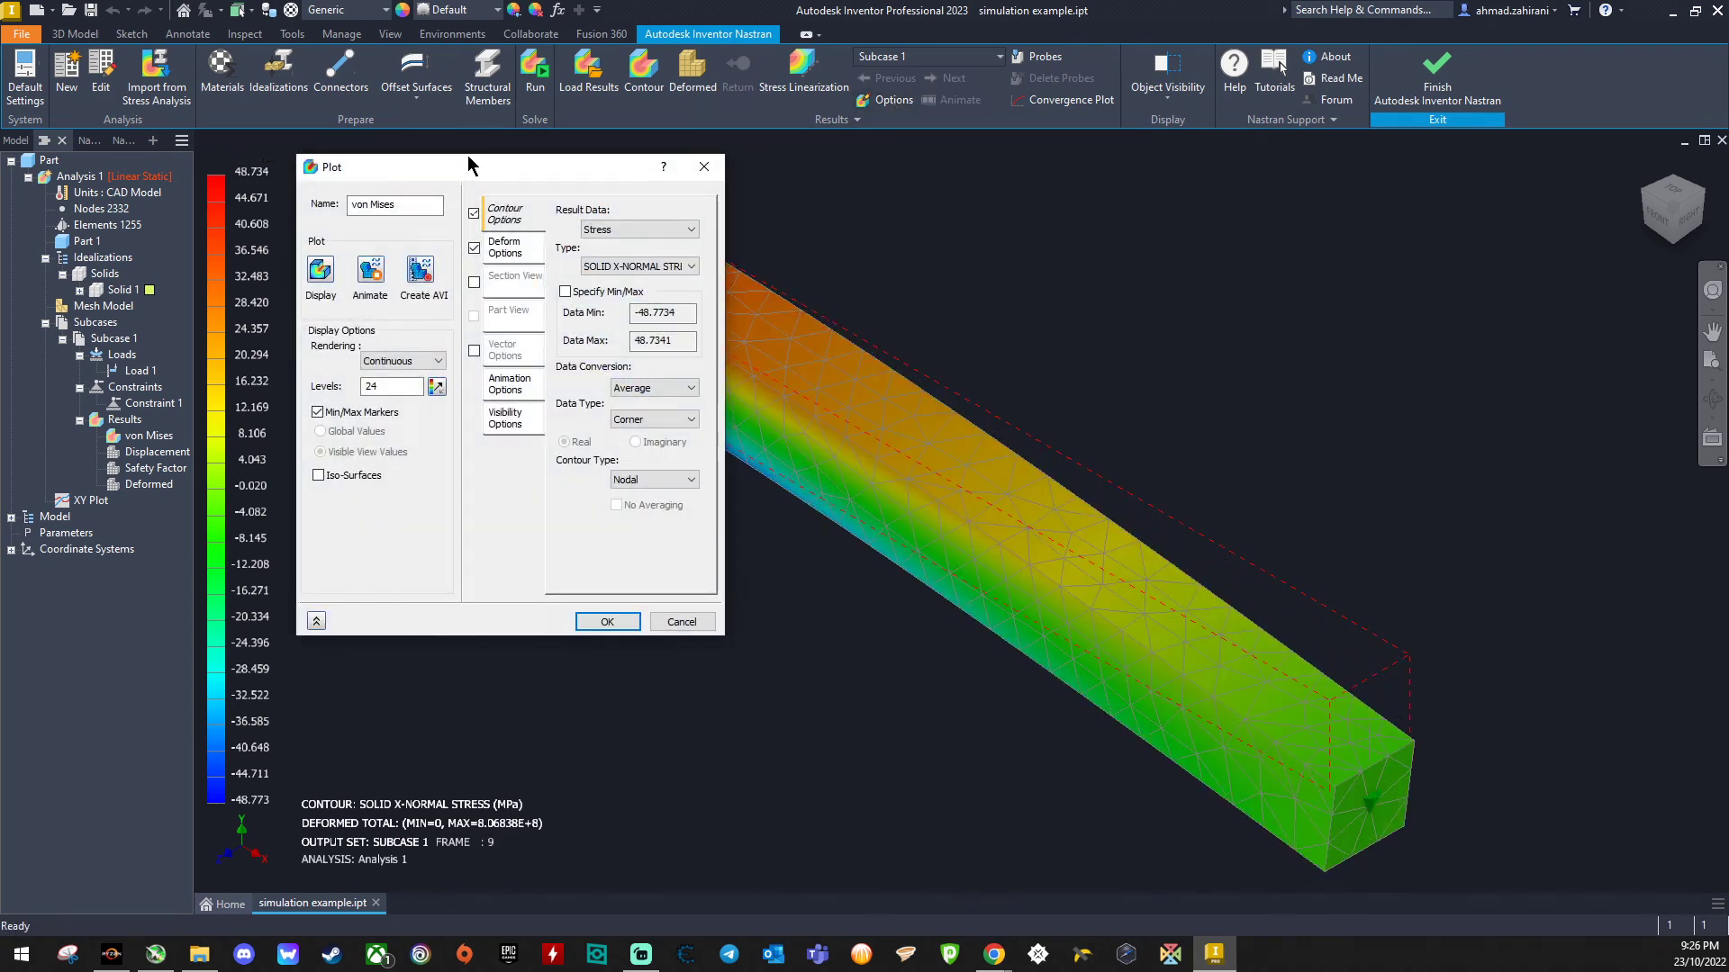
left_click(505, 249)
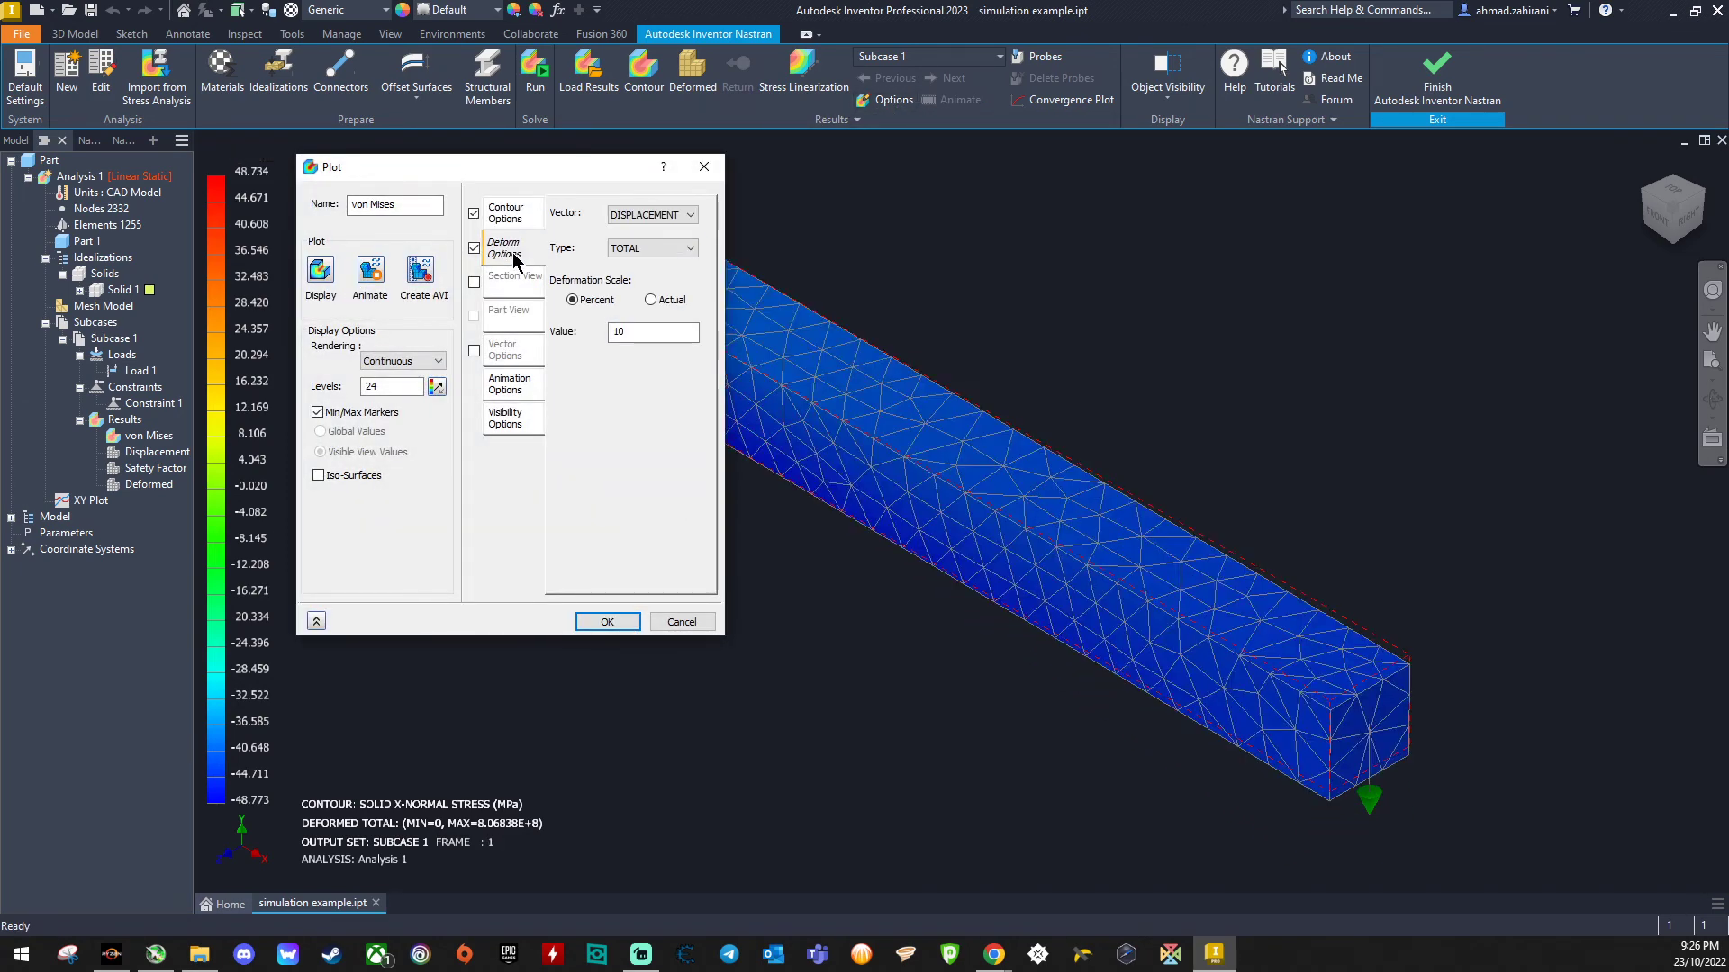
left_click(509, 284)
left_click(507, 314)
left_click(505, 351)
left_click(508, 385)
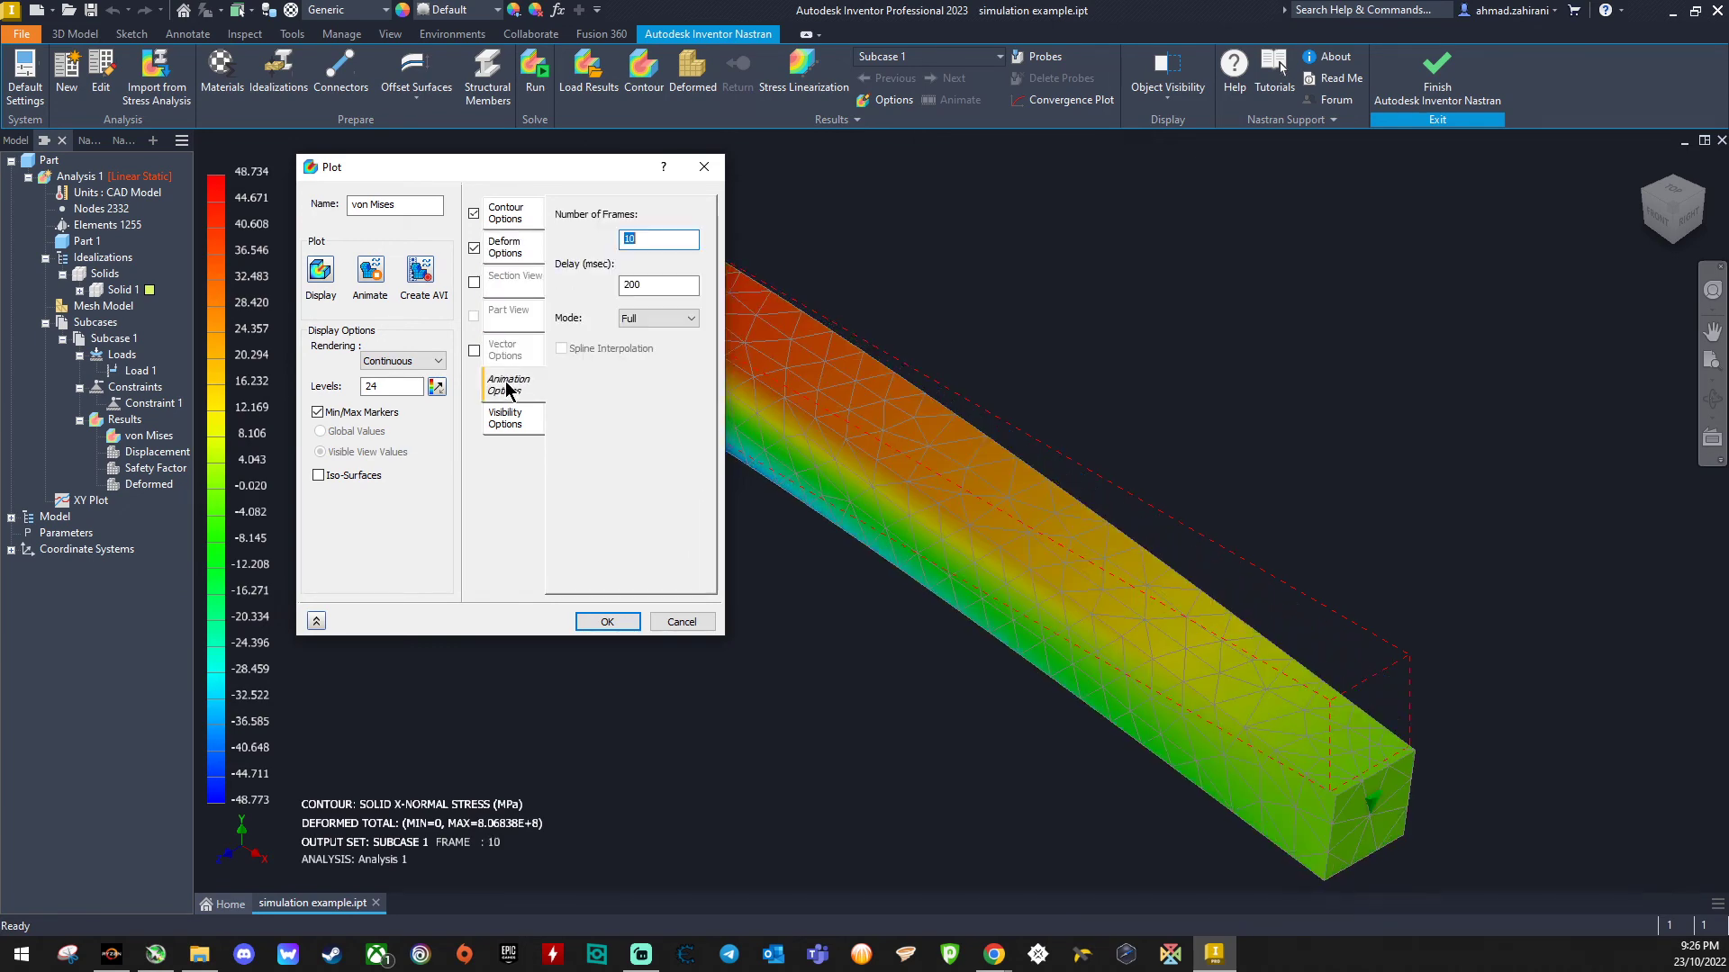
left_click(502, 419)
left_click(506, 391)
type("50")
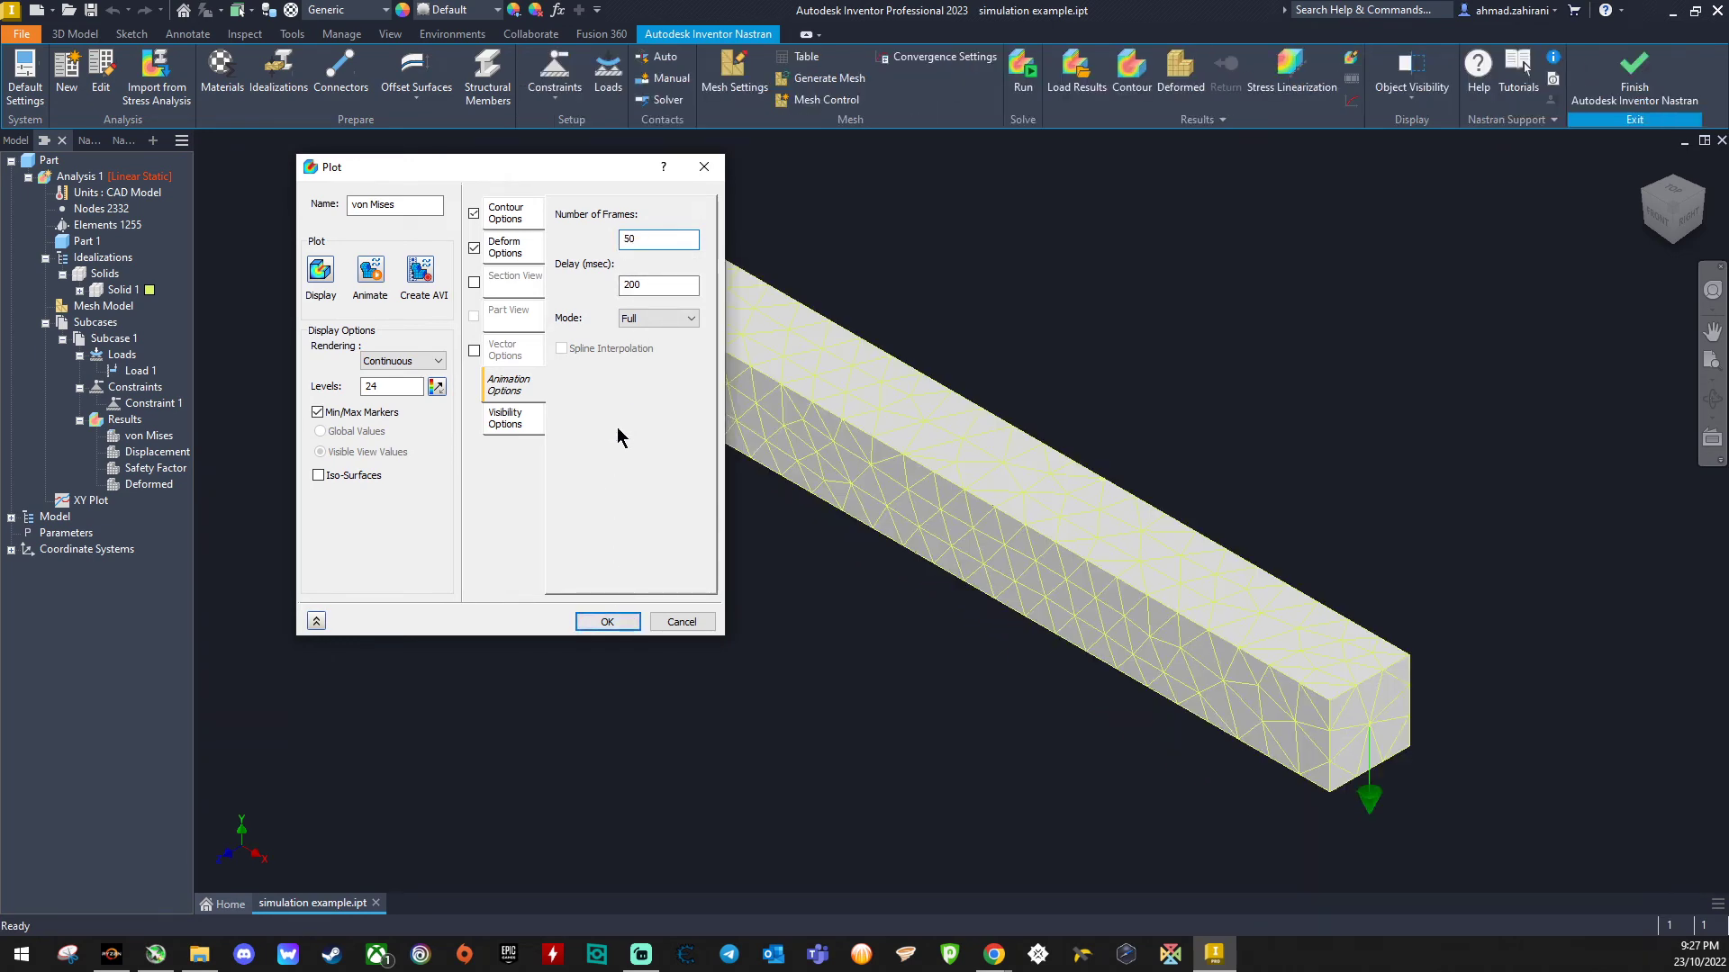
left_click(607, 621)
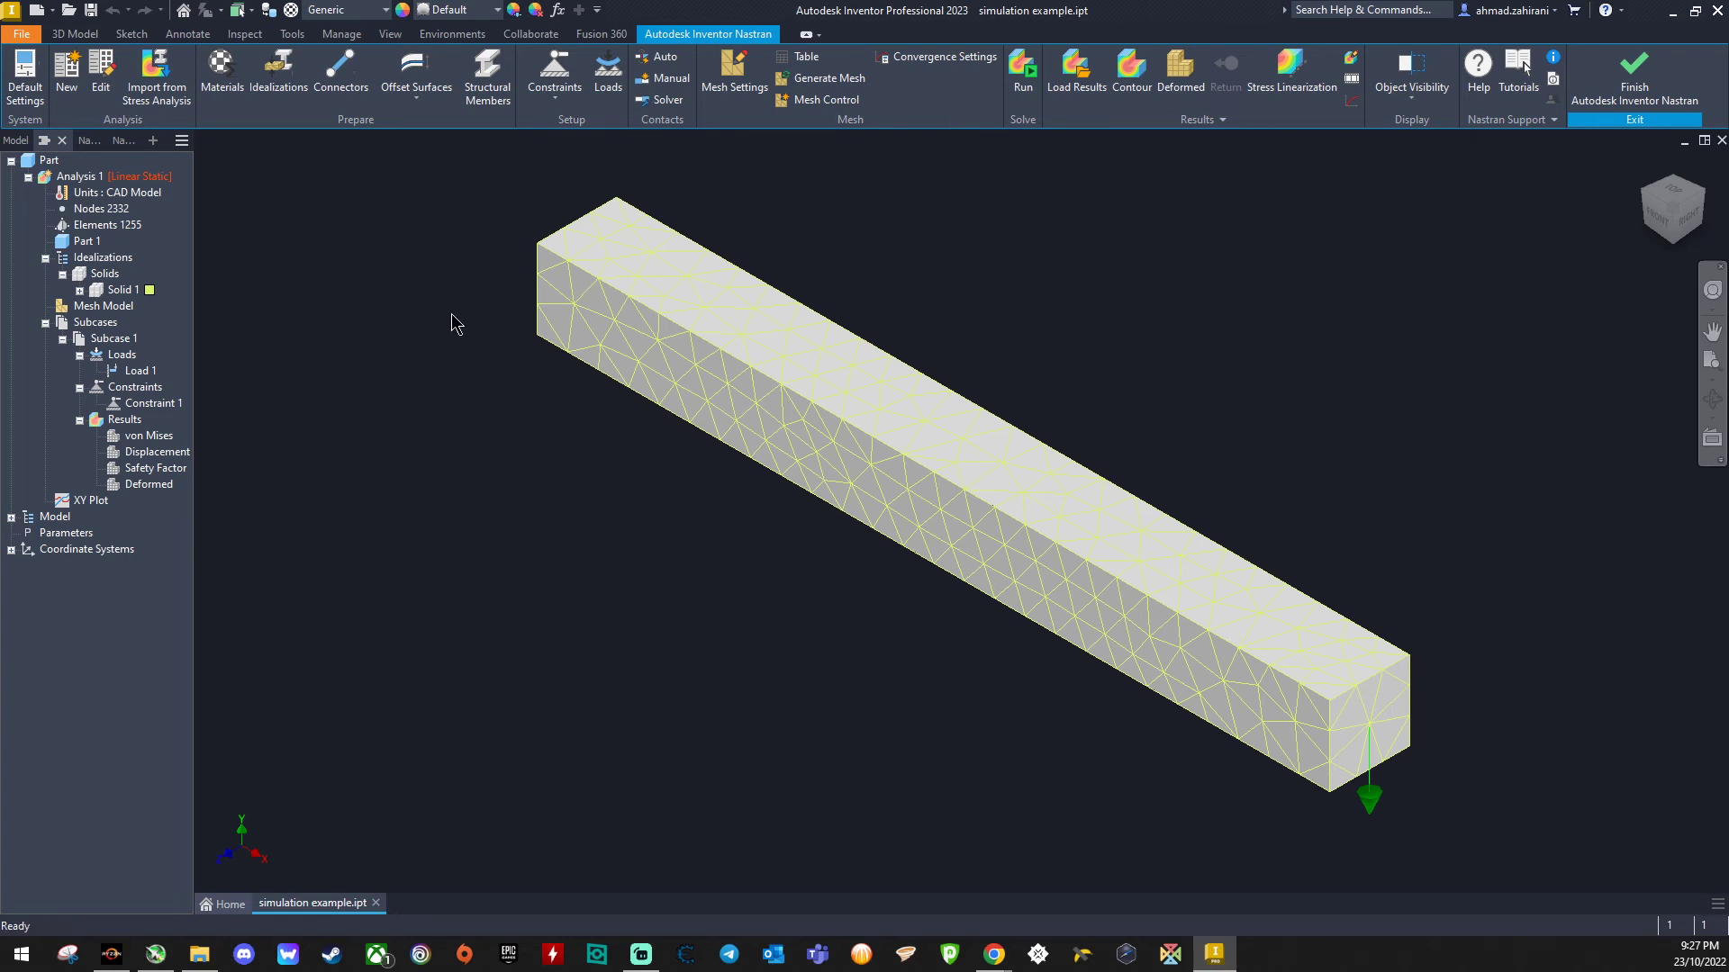
- Create a new animated von Mises stress plot from the beam's results folder
left_click(118, 435)
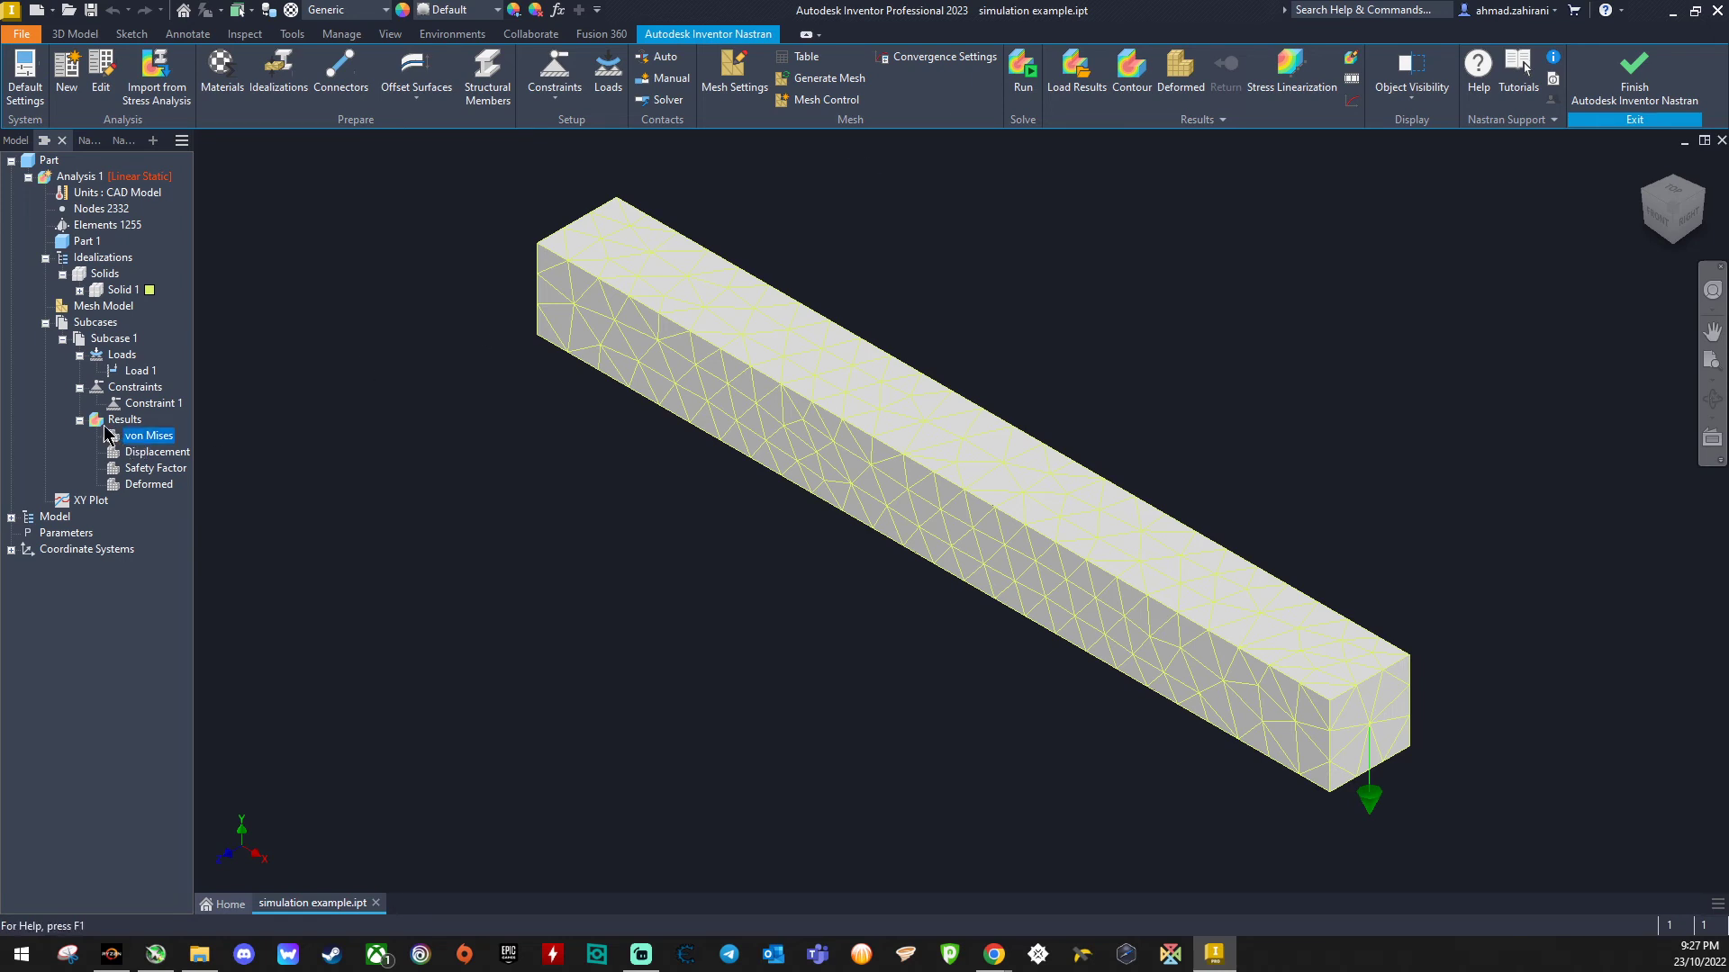
left_click(103, 423)
double_click(102, 423)
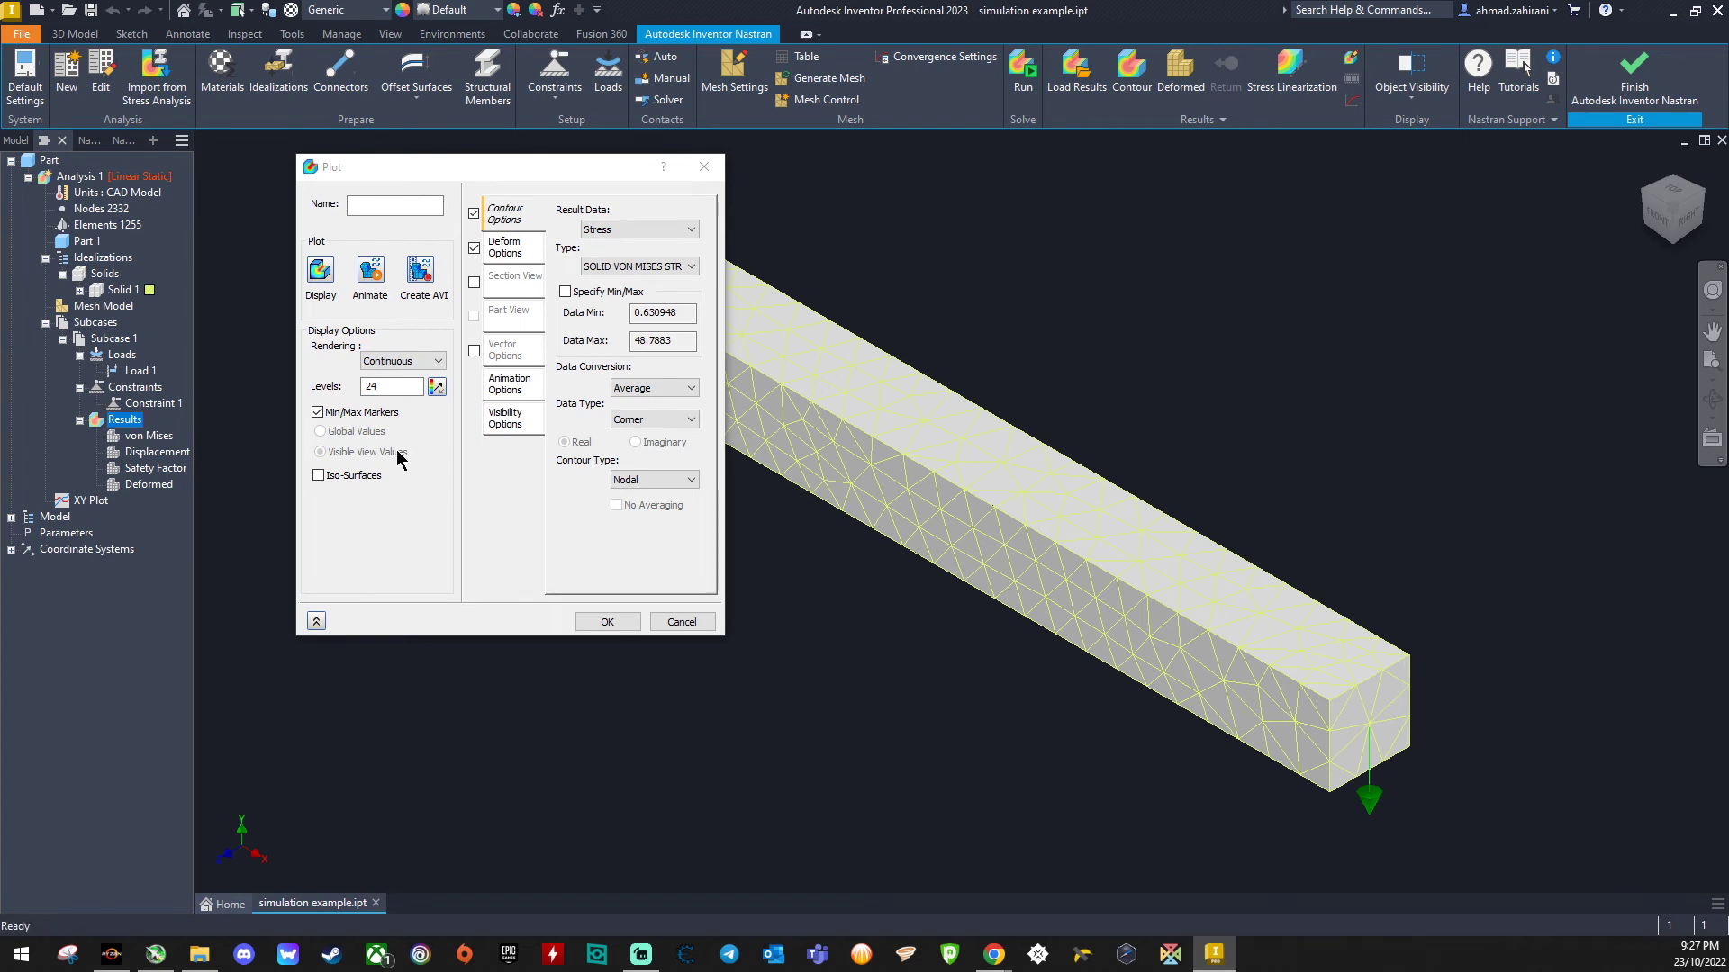
left_click(370, 270)
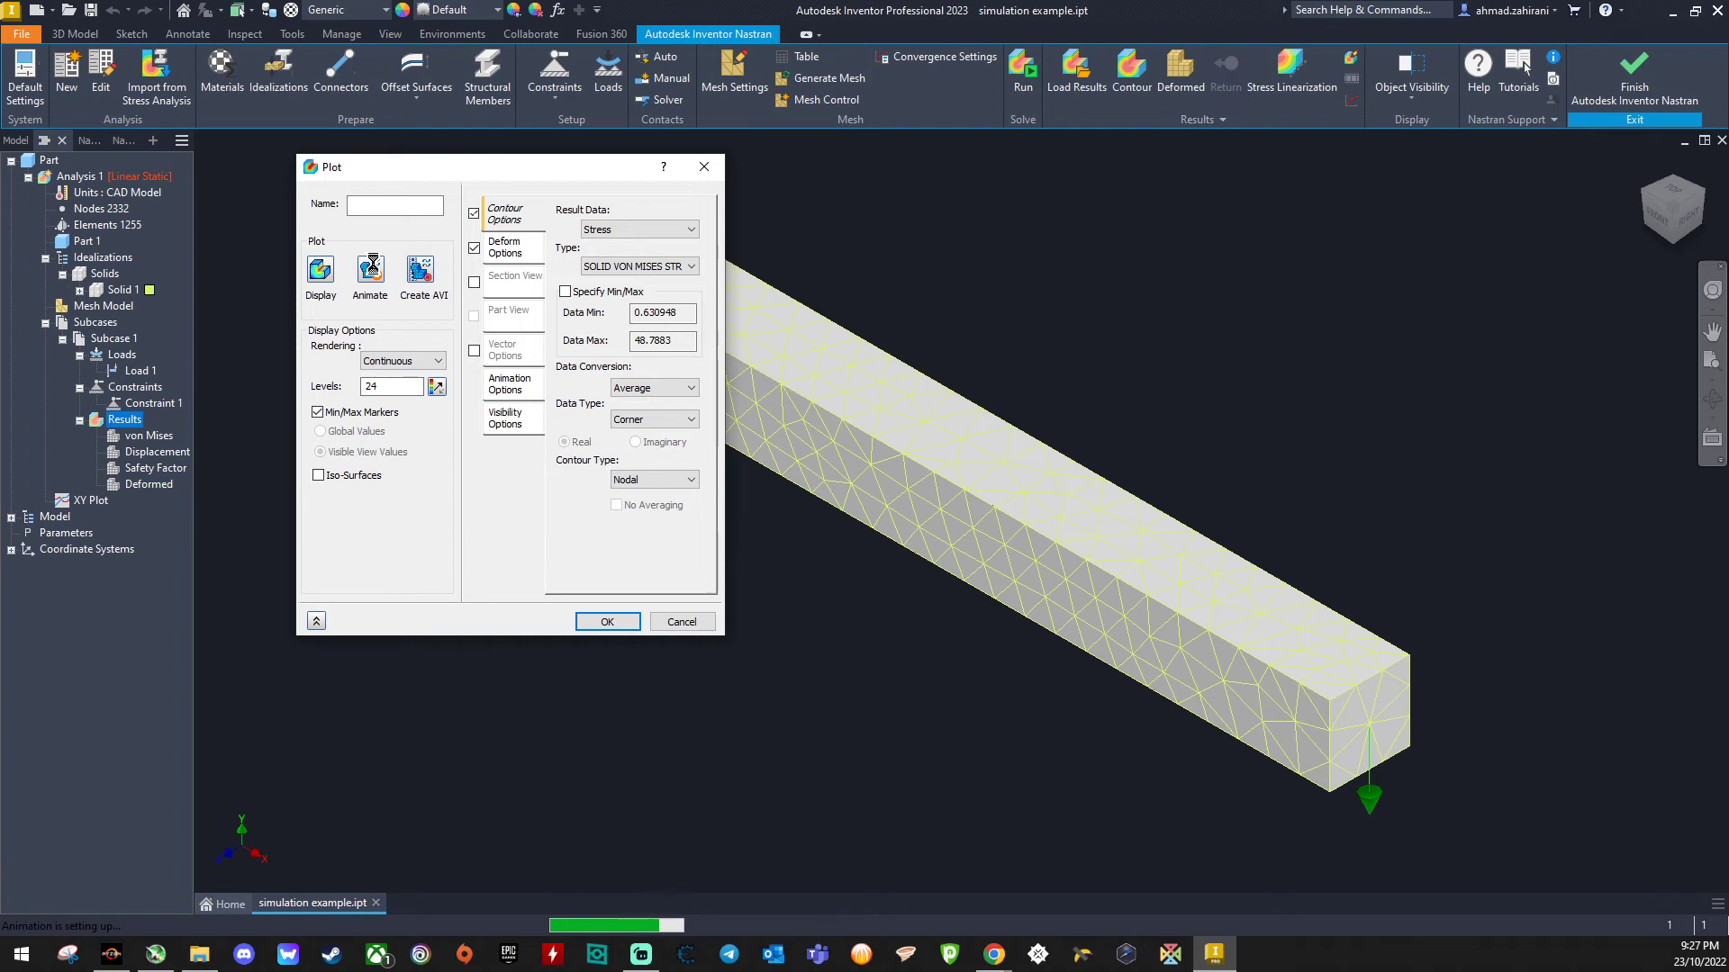
left_click(601, 620)
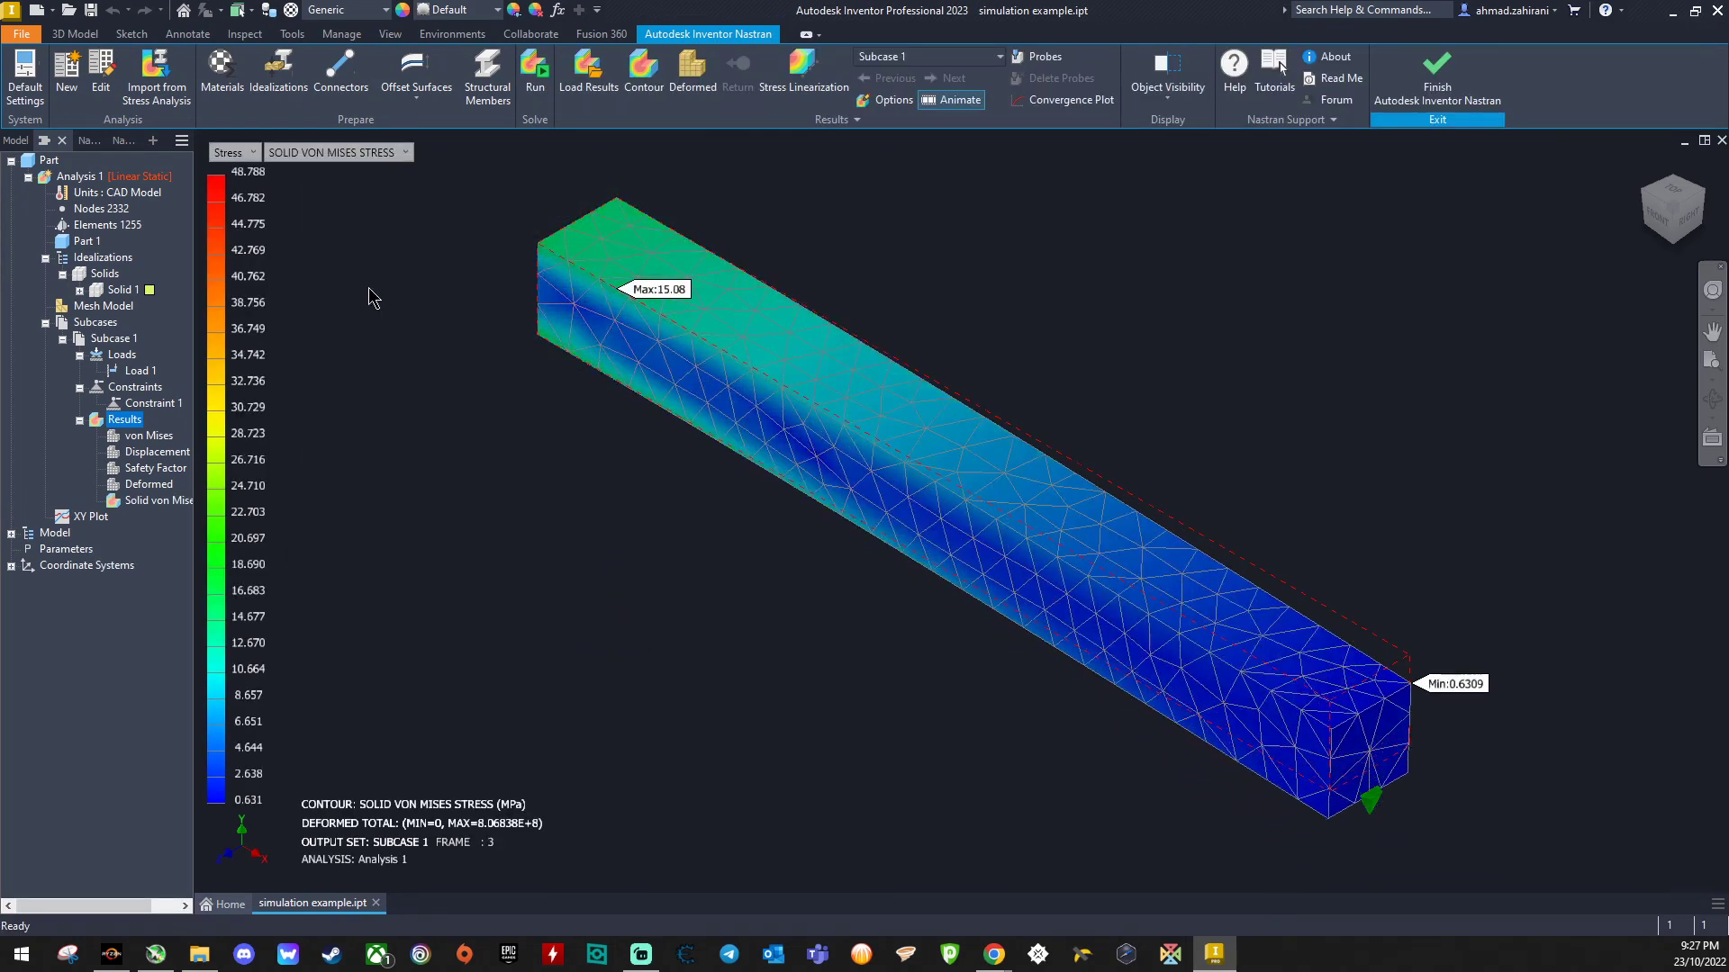
- Start report generation for Analysis 1 and accept enabling the required report output parameters
right_click(87, 184)
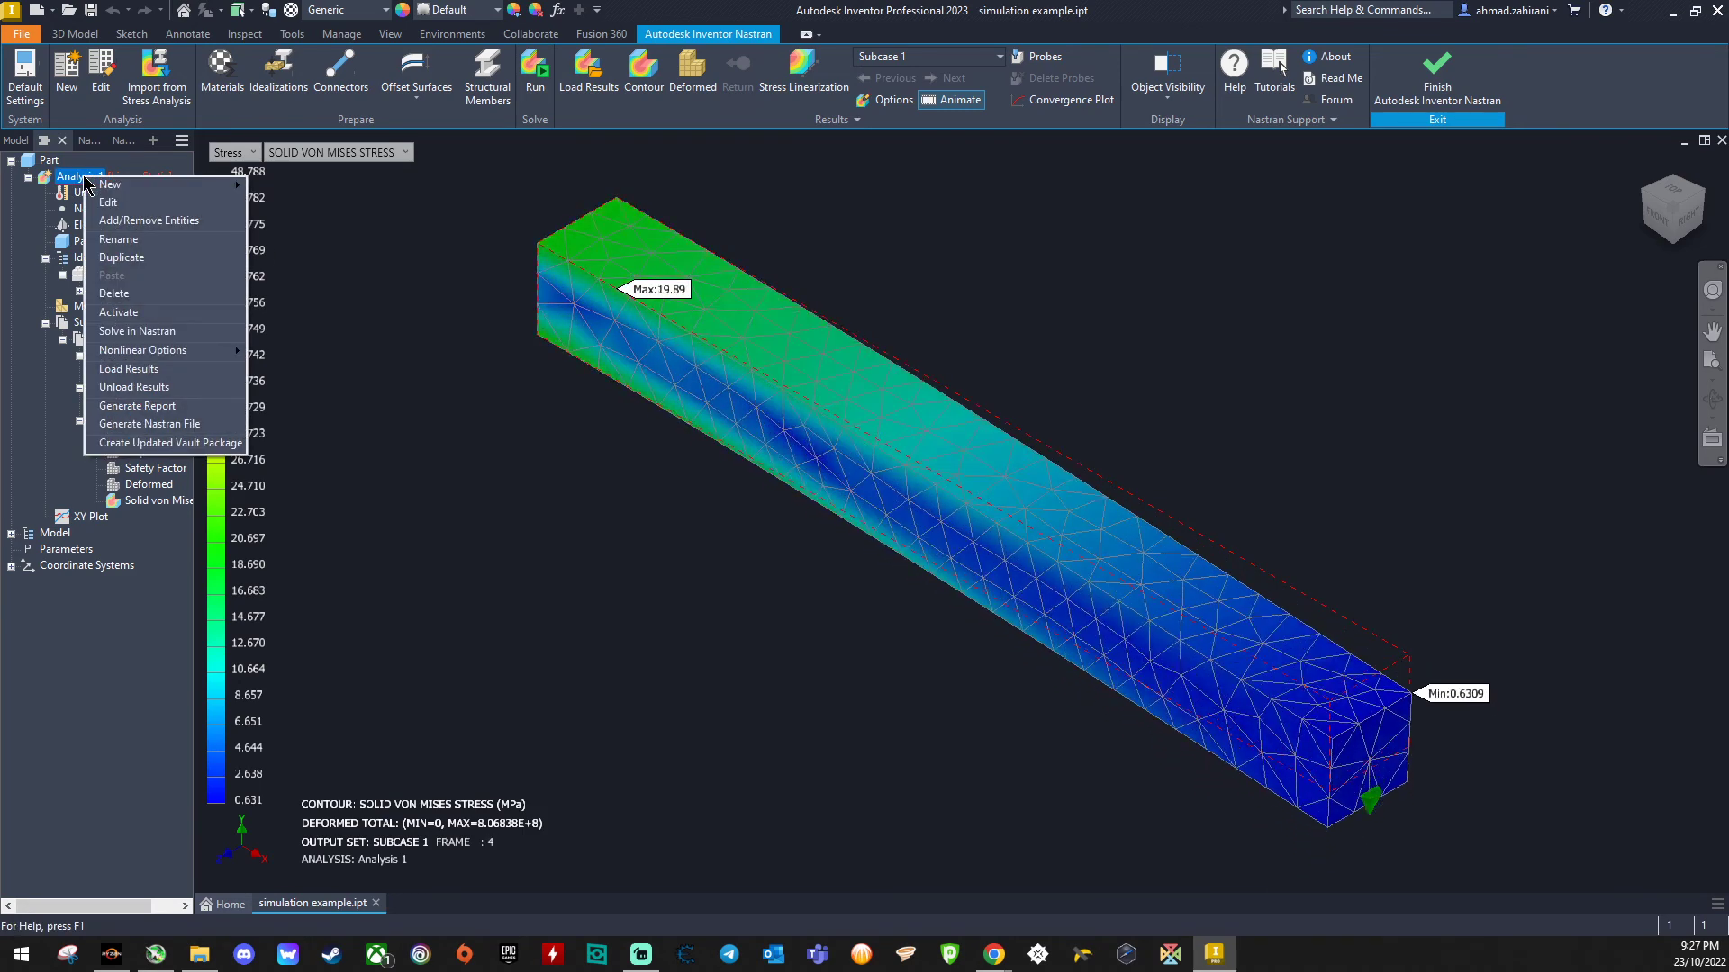
left_click(135, 406)
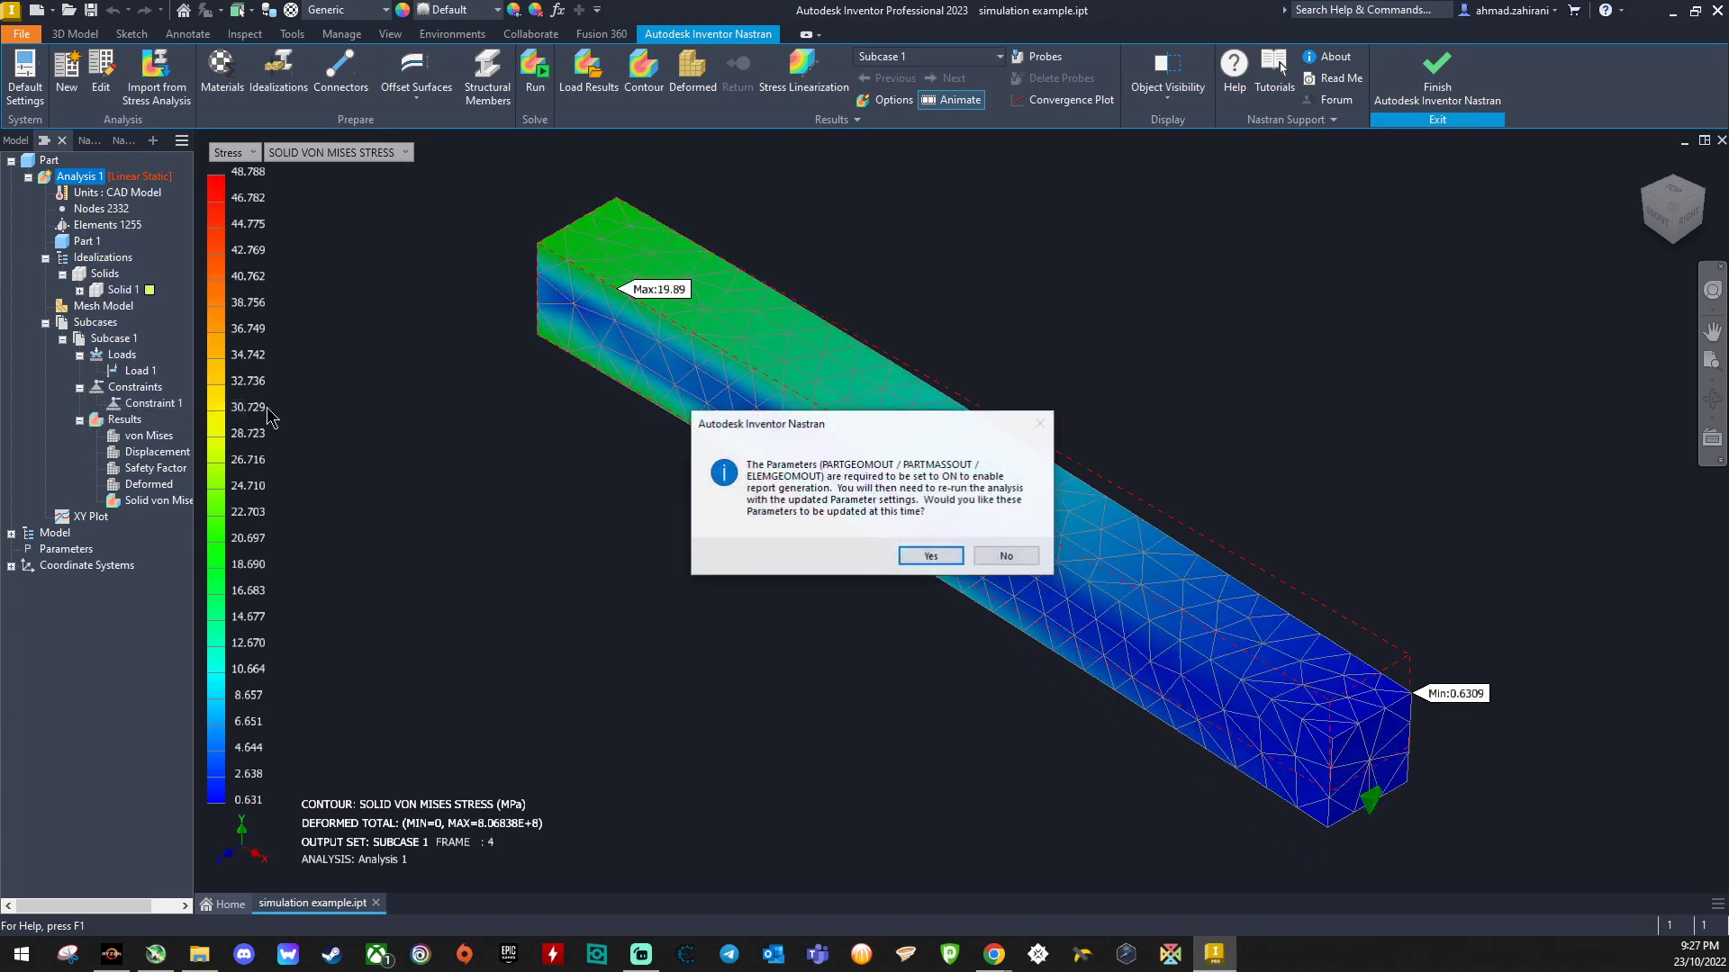
left_click(931, 557)
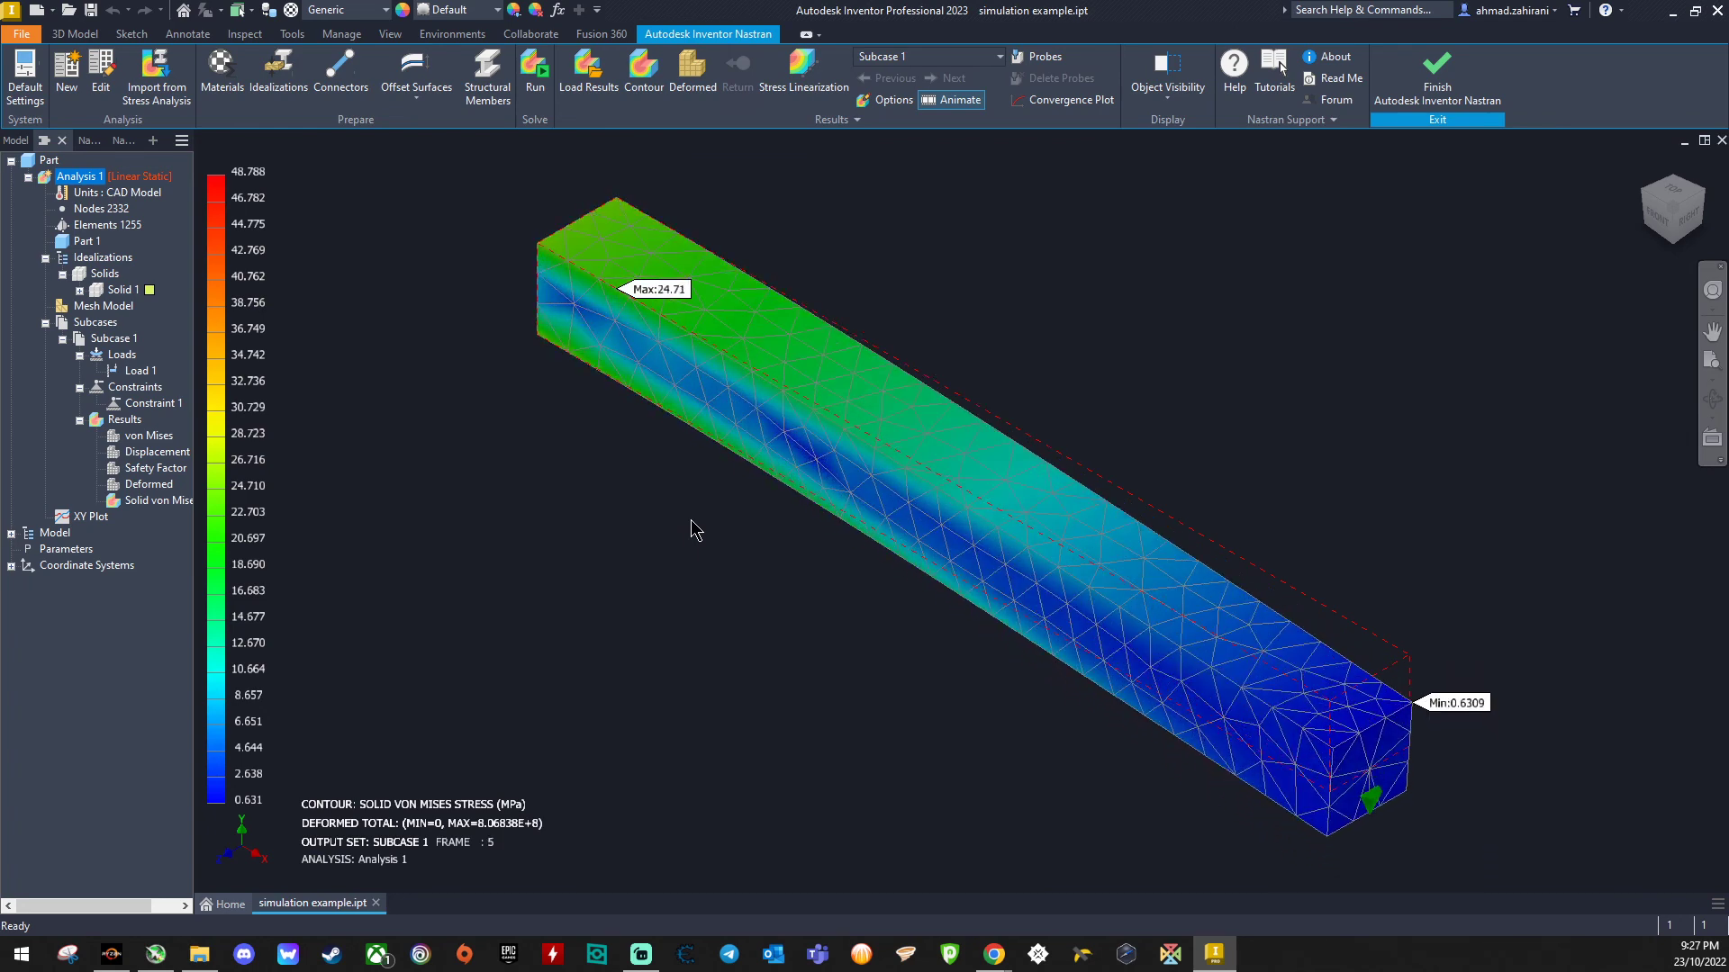
- Open the report wizard for Analysis 1 and keep the default cover page information
right_click(85, 176)
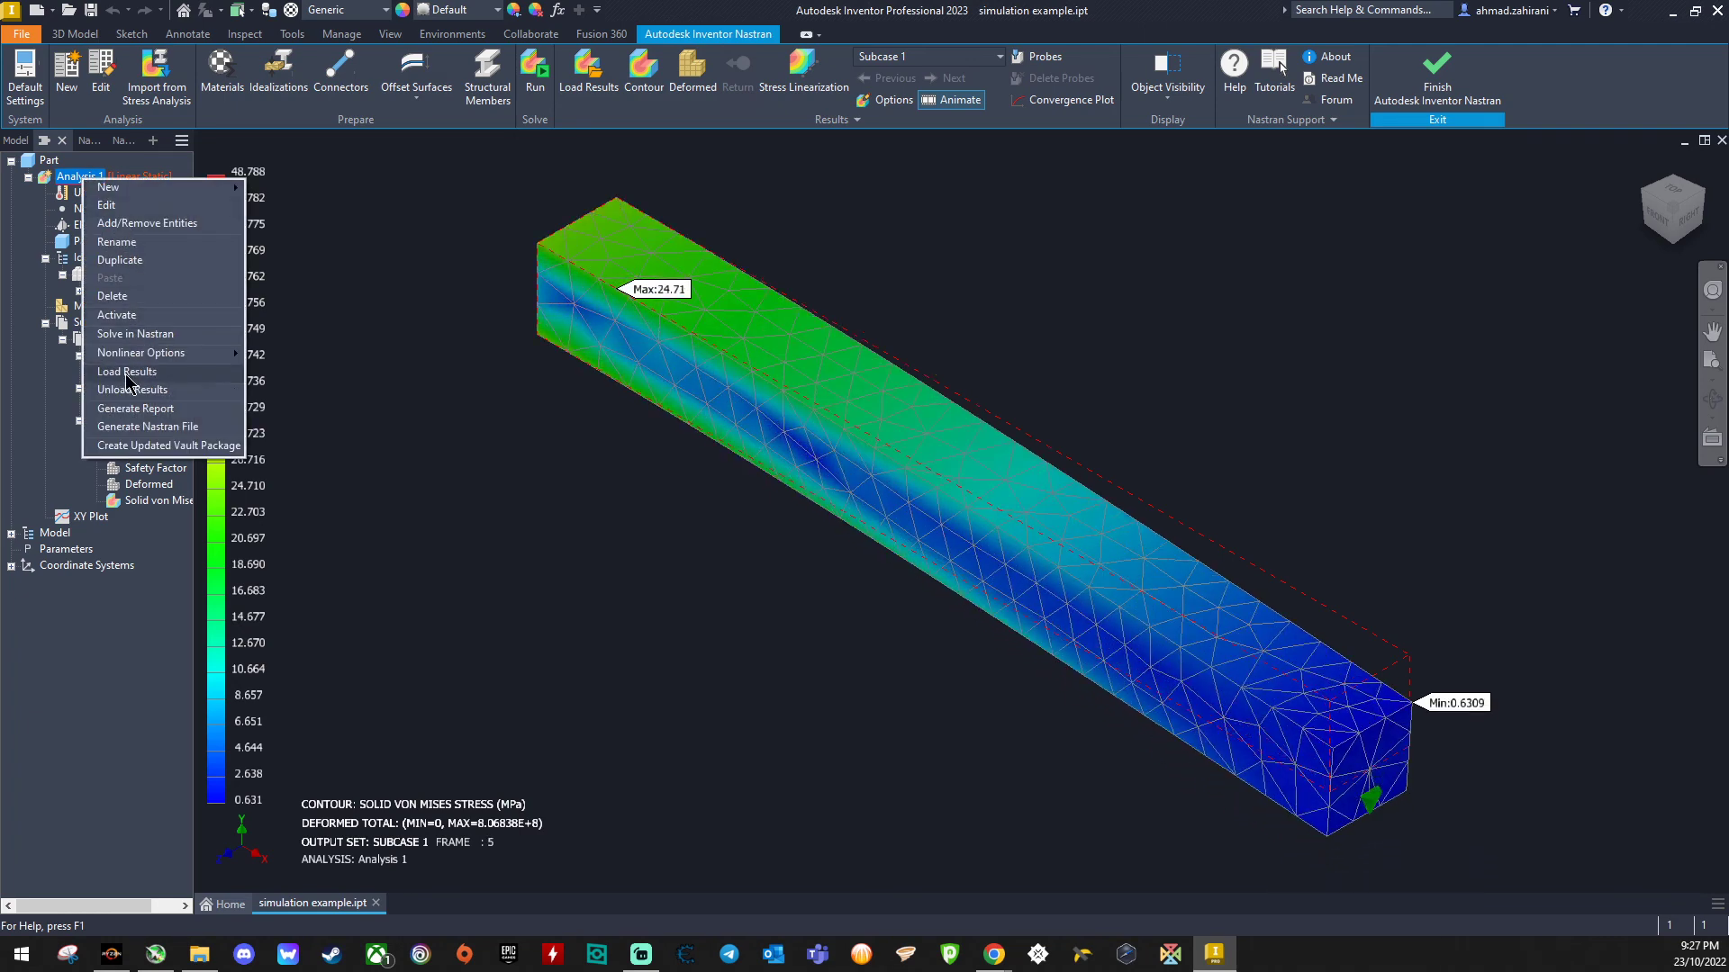
left_click(135, 408)
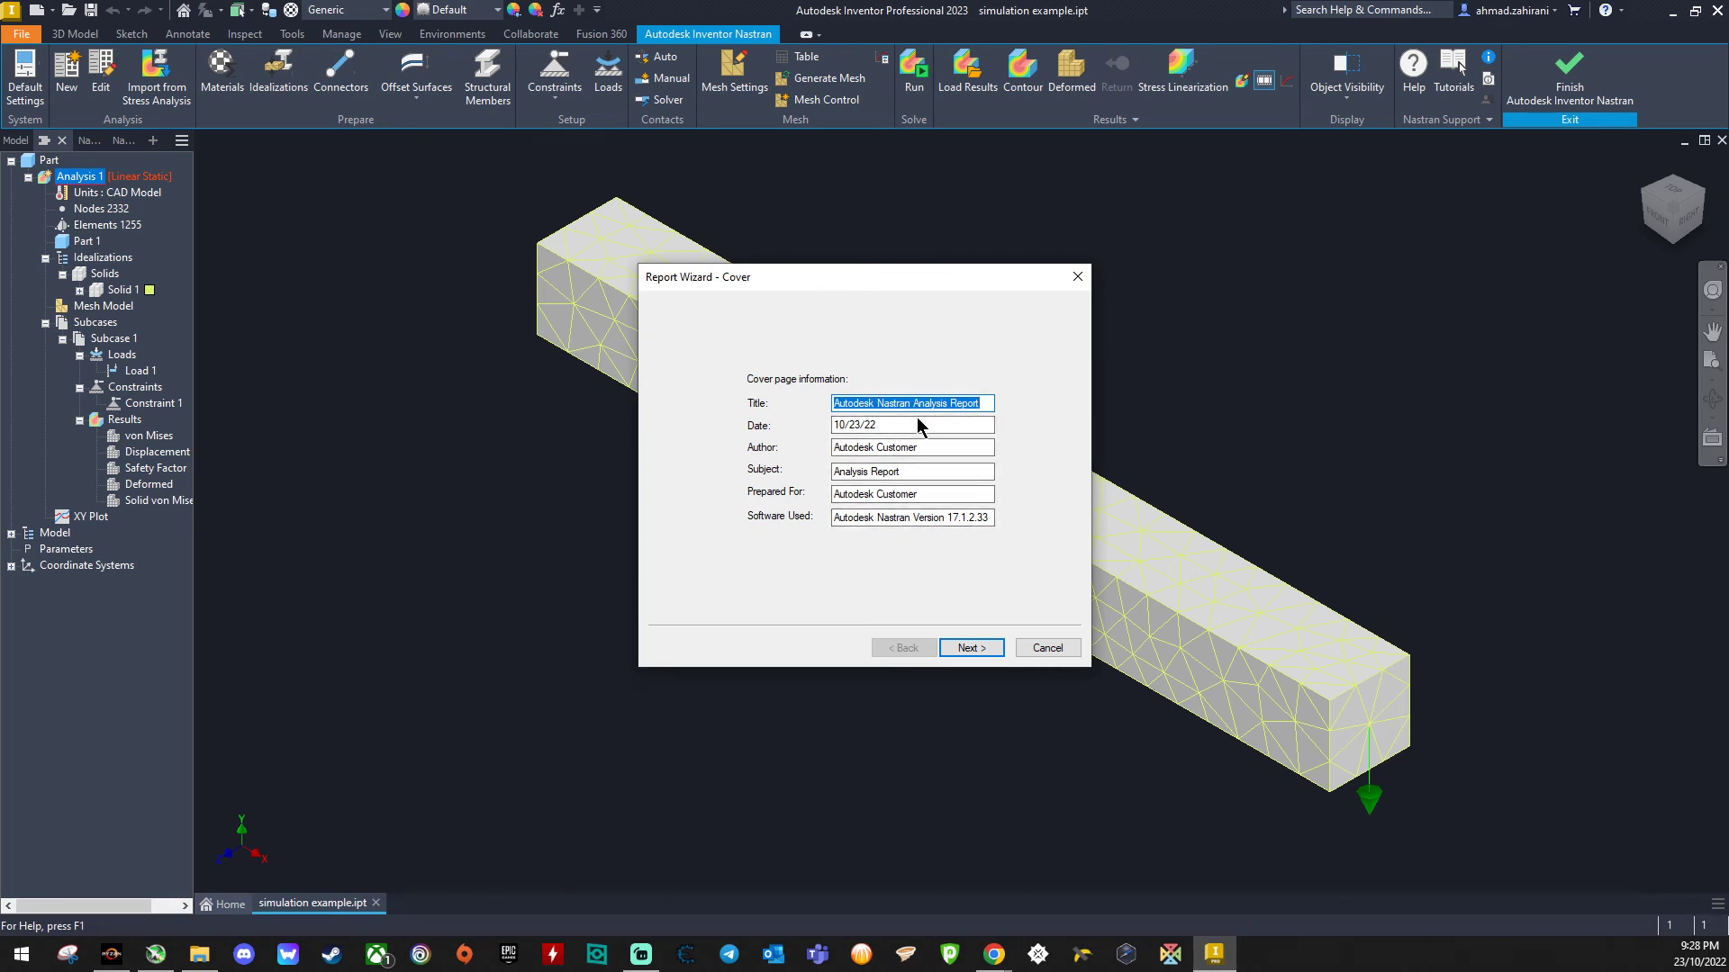
left_click(923, 447)
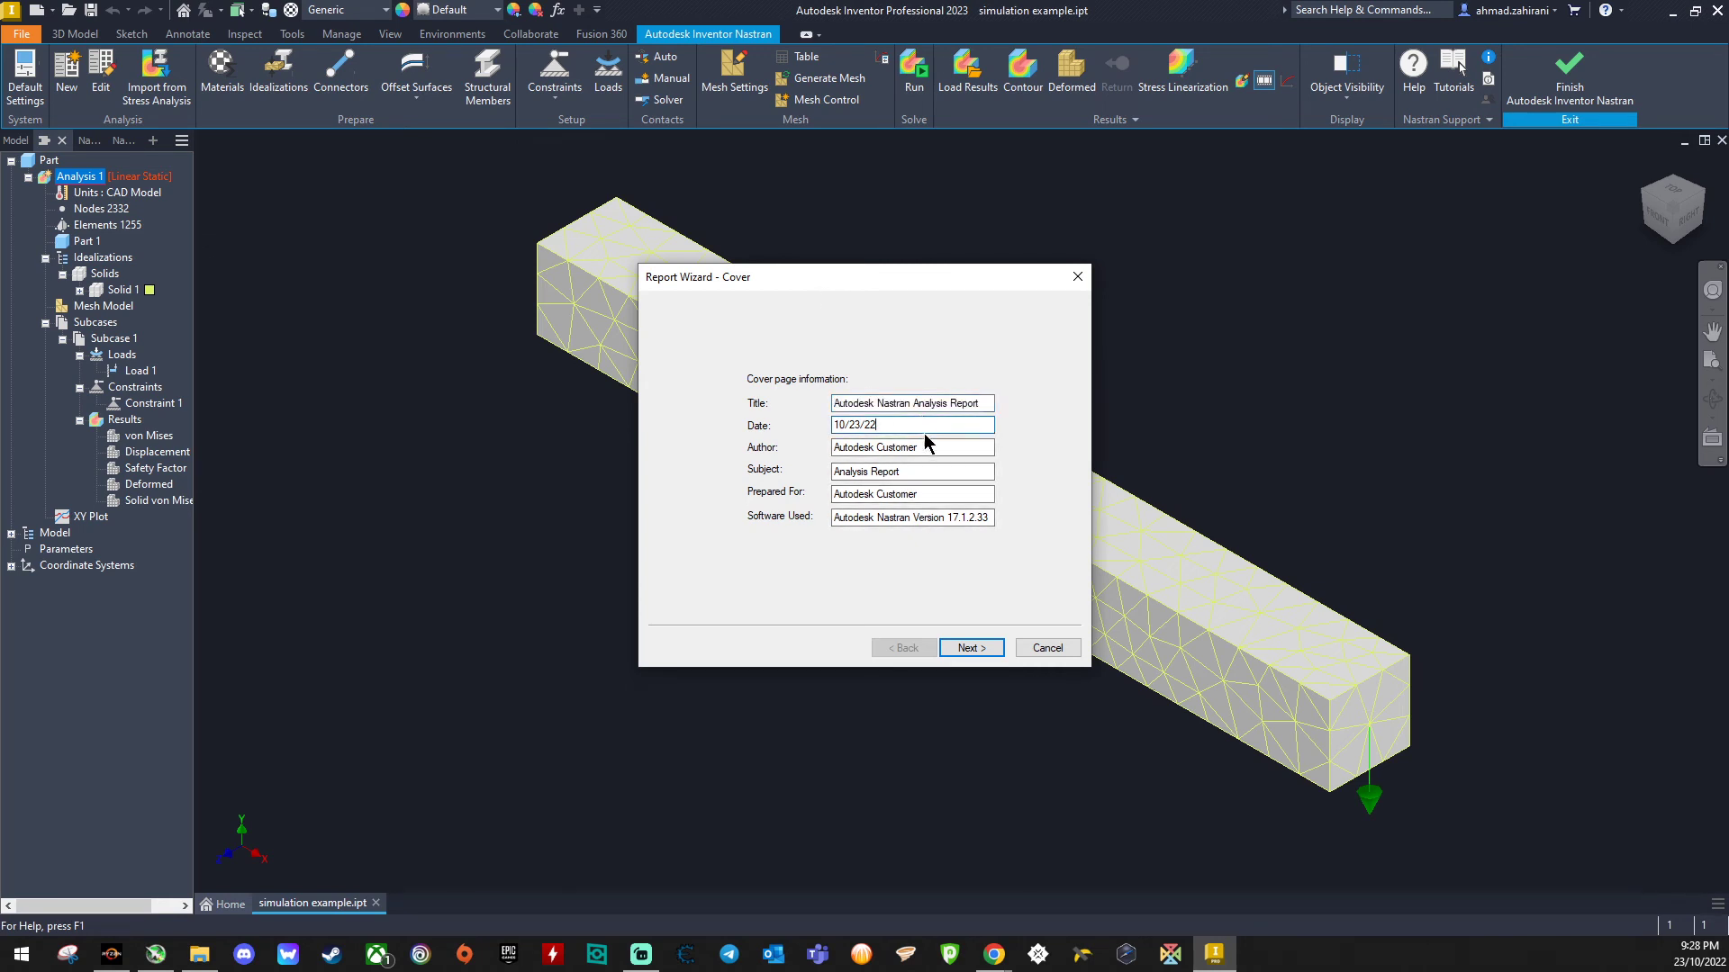
left_click(940, 494)
left_click(971, 648)
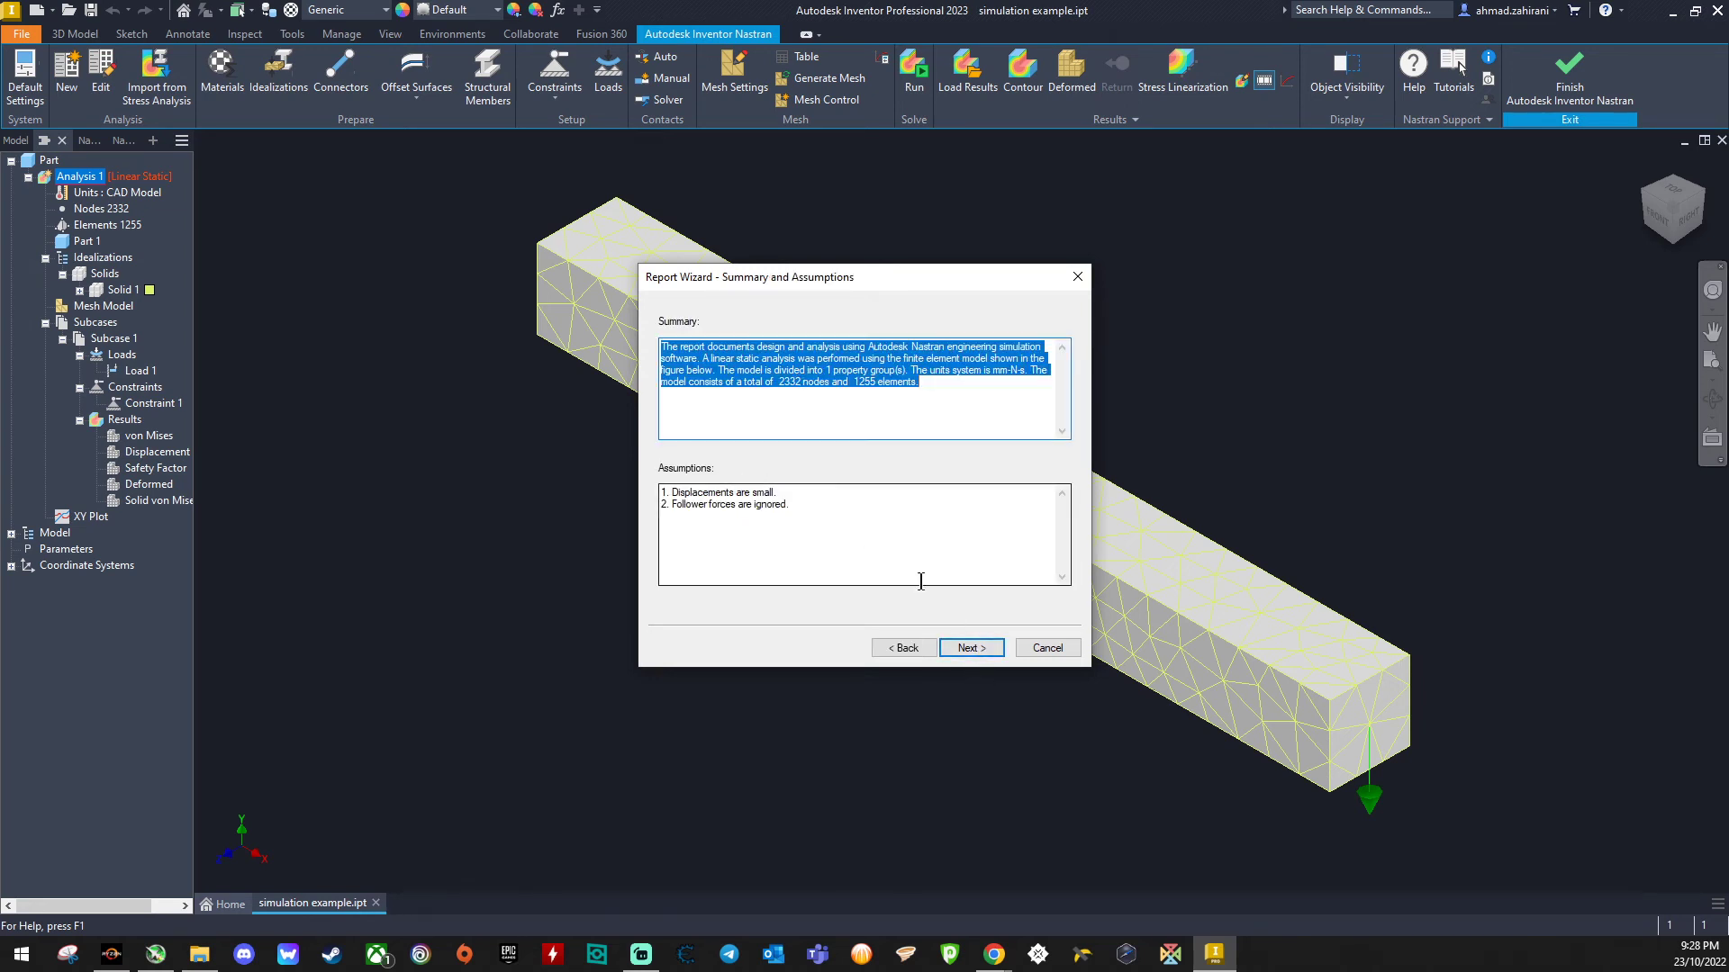
- Advance through the summary, model definition, environment, solution, conclusion and glossary pages and finish the wizard
left_click(972, 648)
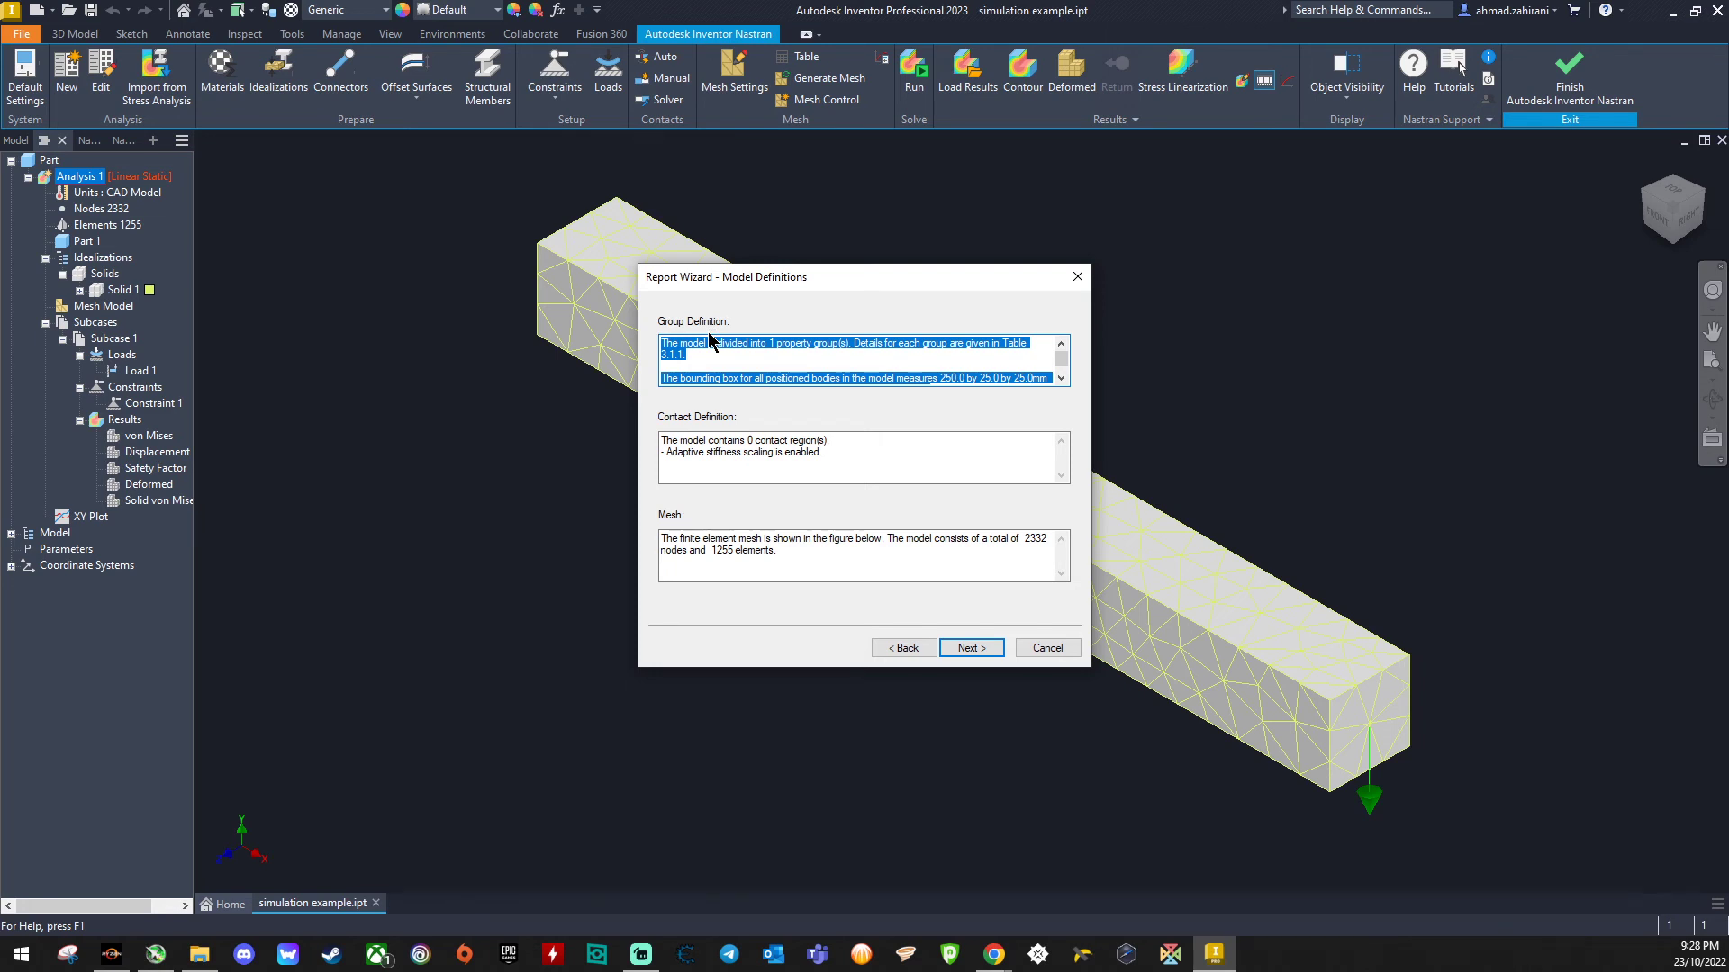
scroll(713, 356, "down", 2)
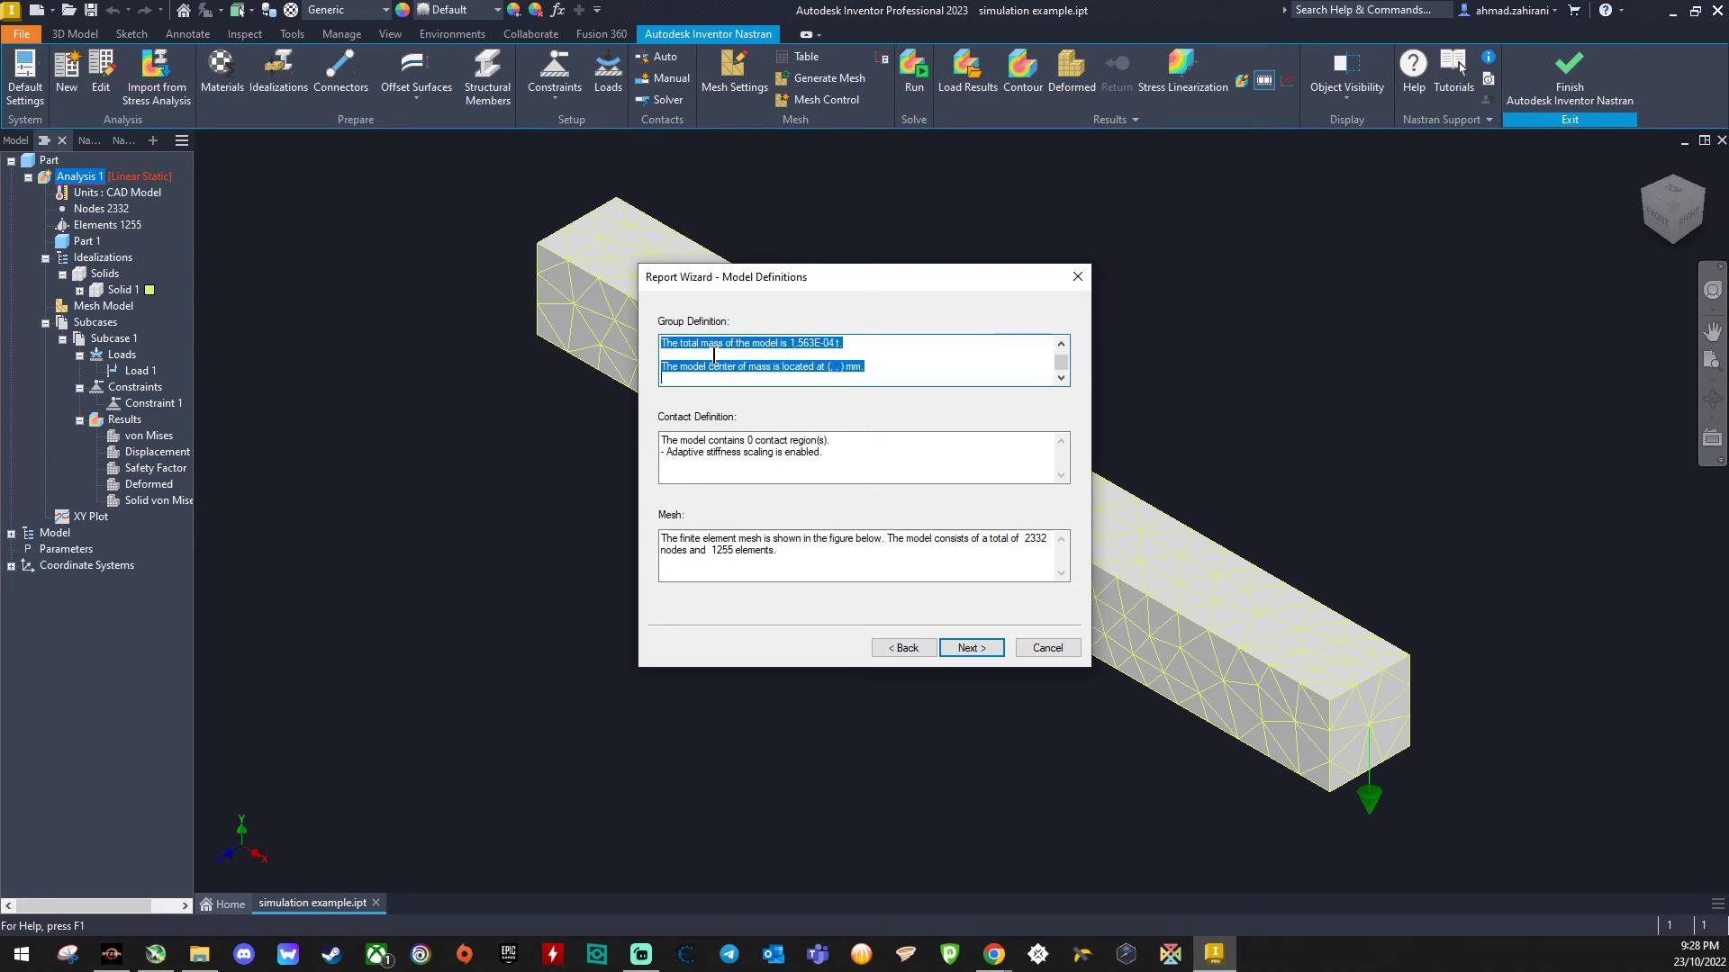
scroll(713, 356, "up", 2)
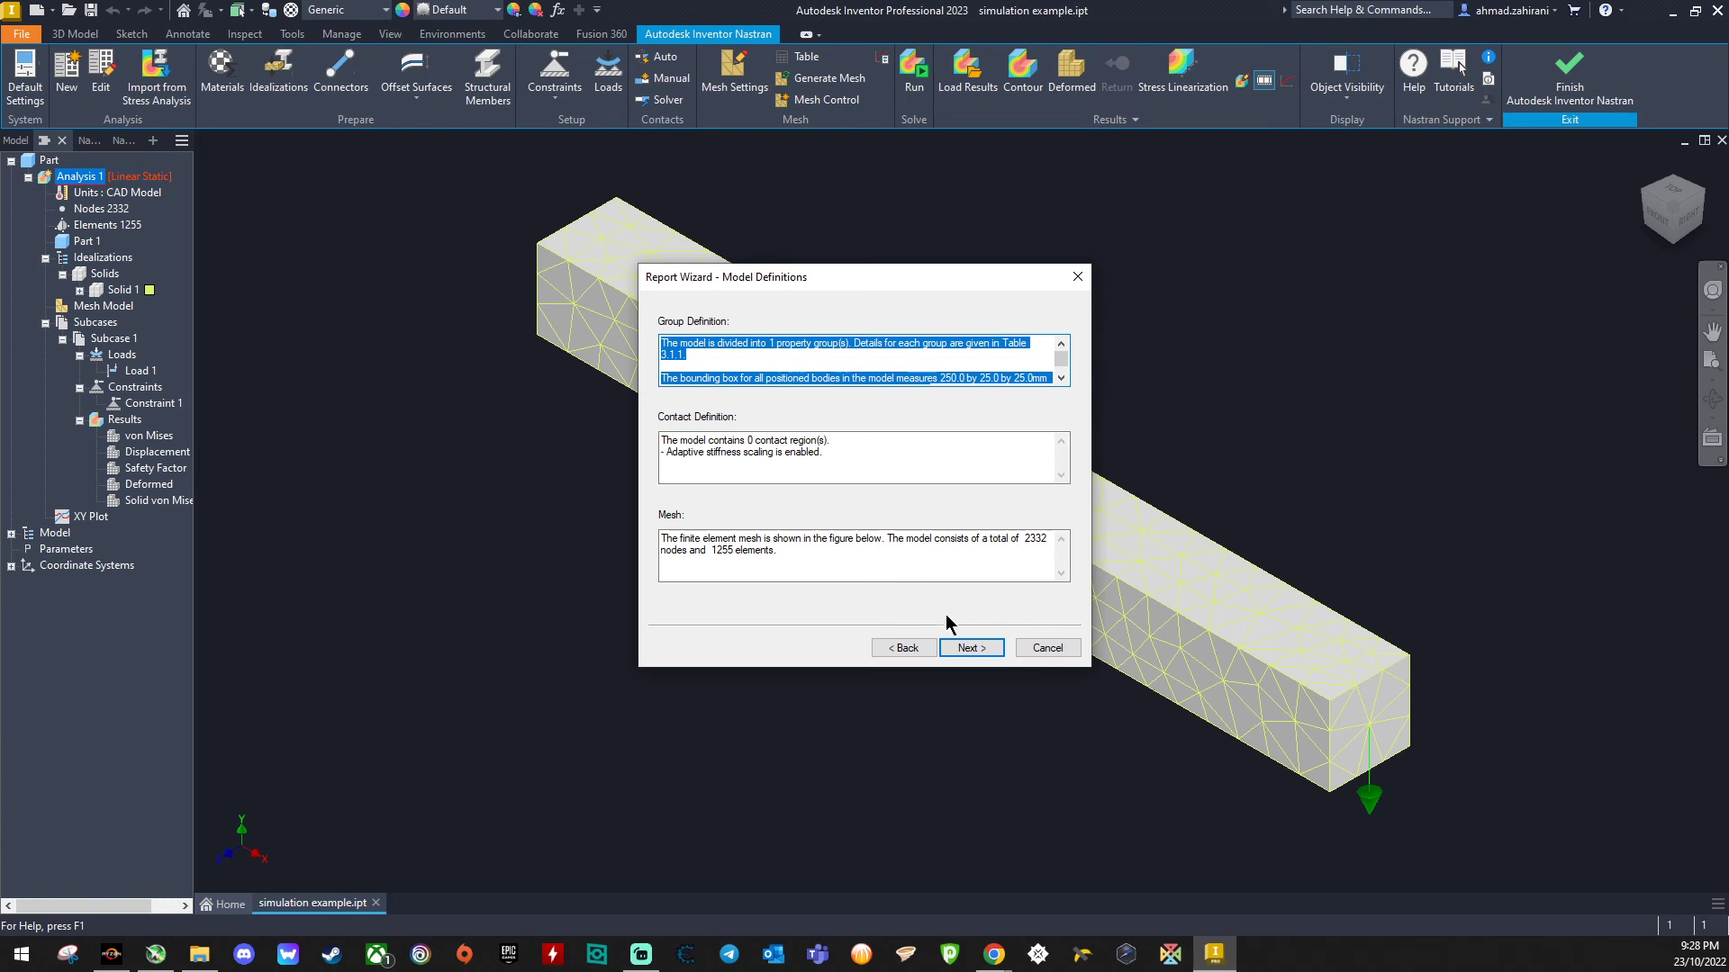
left_click(971, 648)
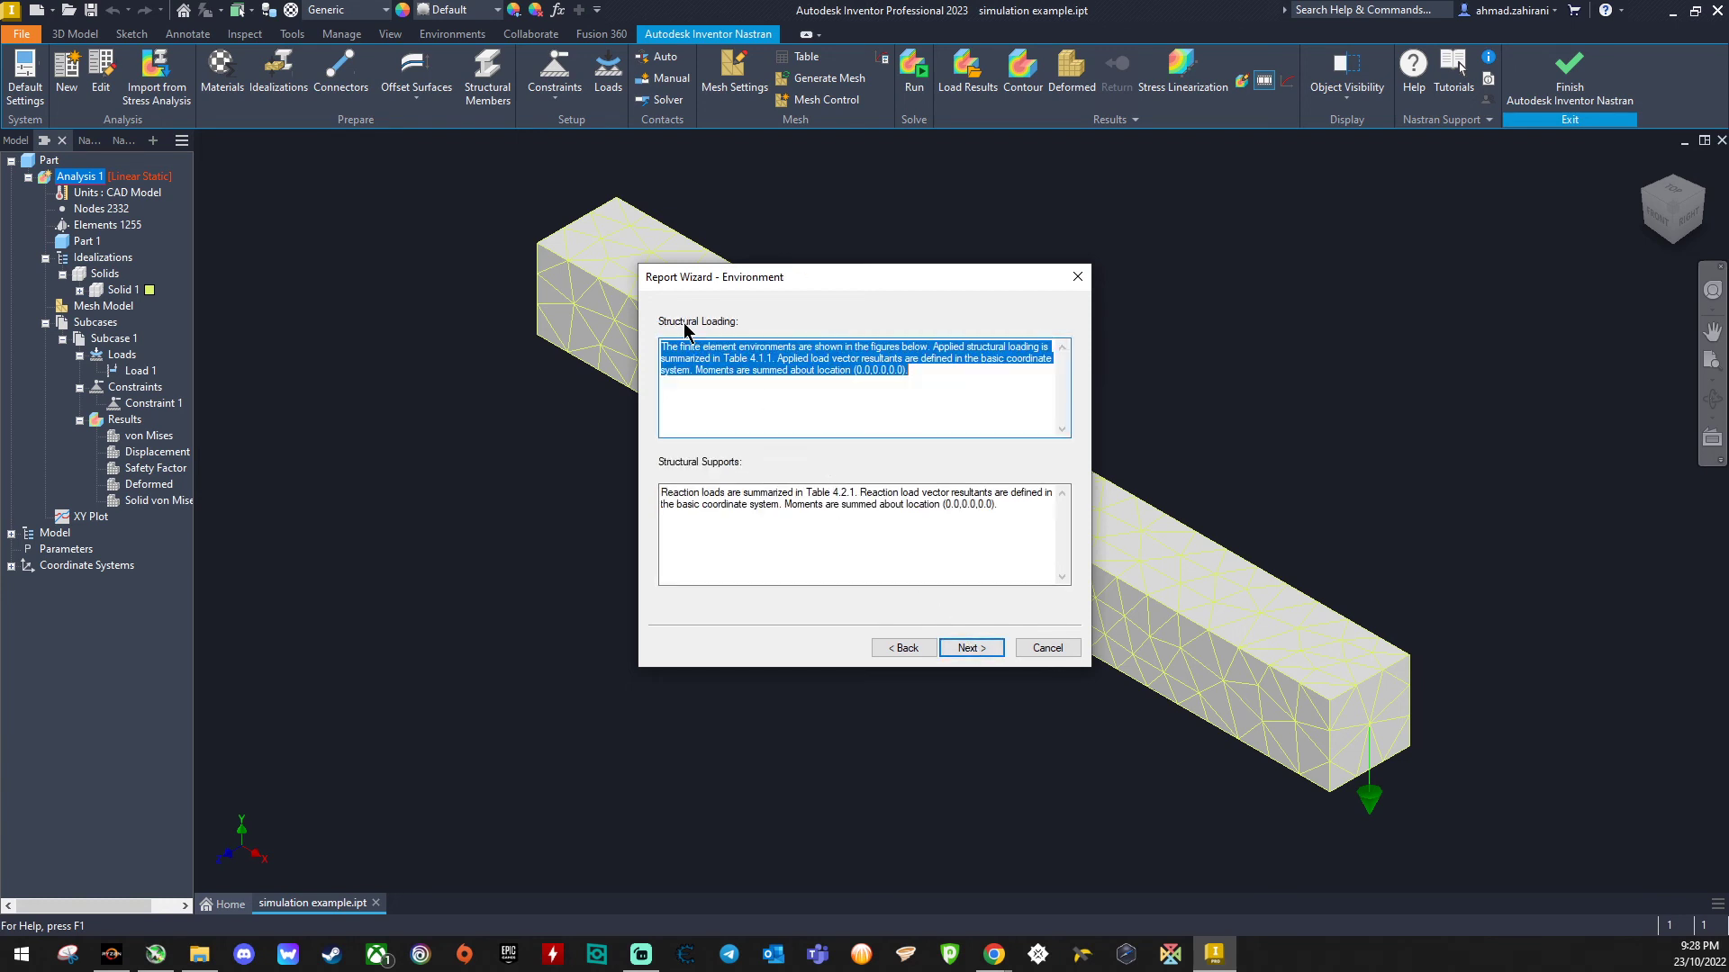
left_click(971, 649)
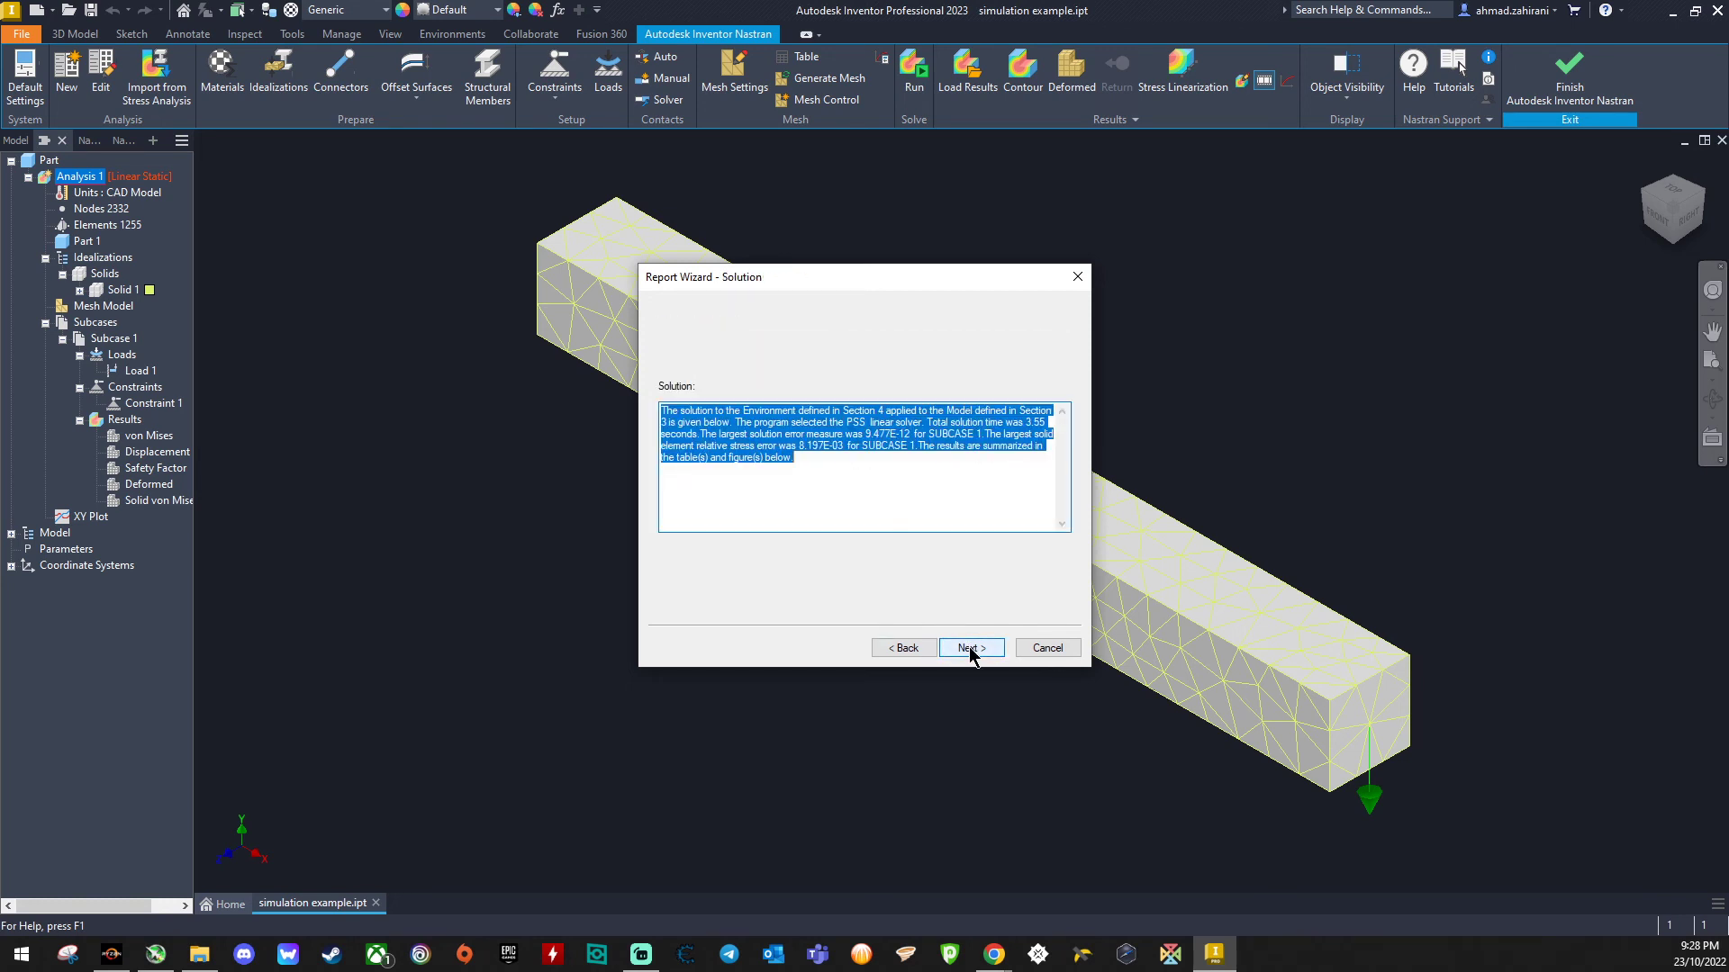
left_click(971, 648)
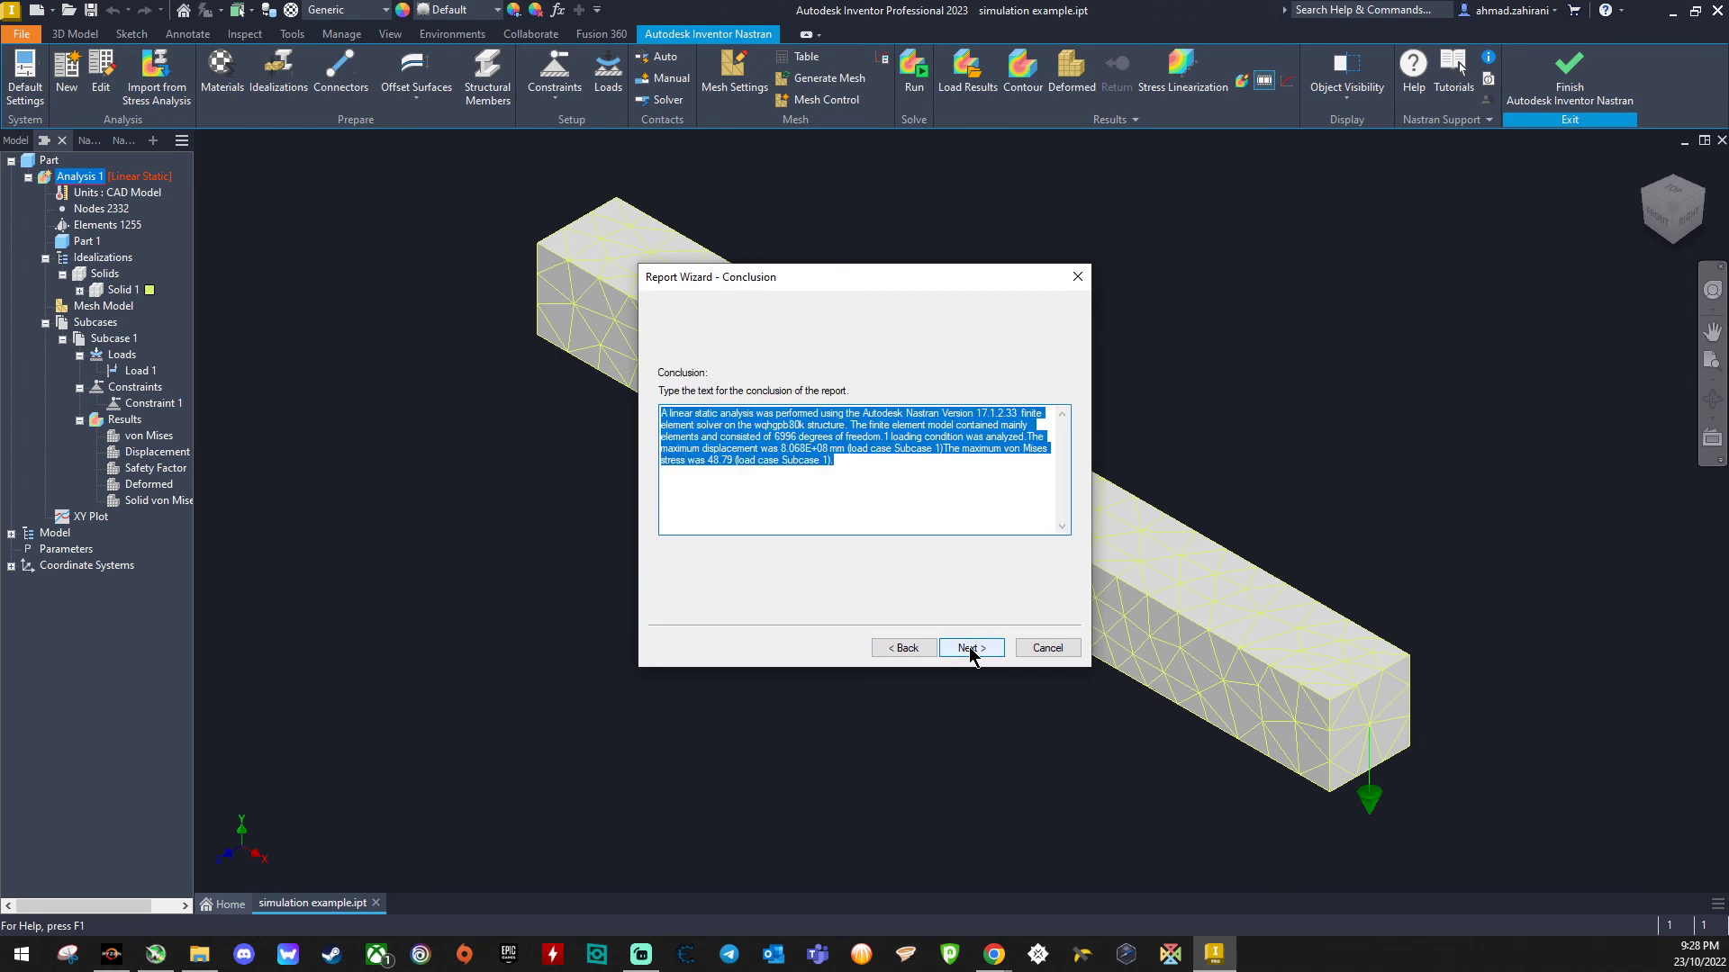
left_click(971, 648)
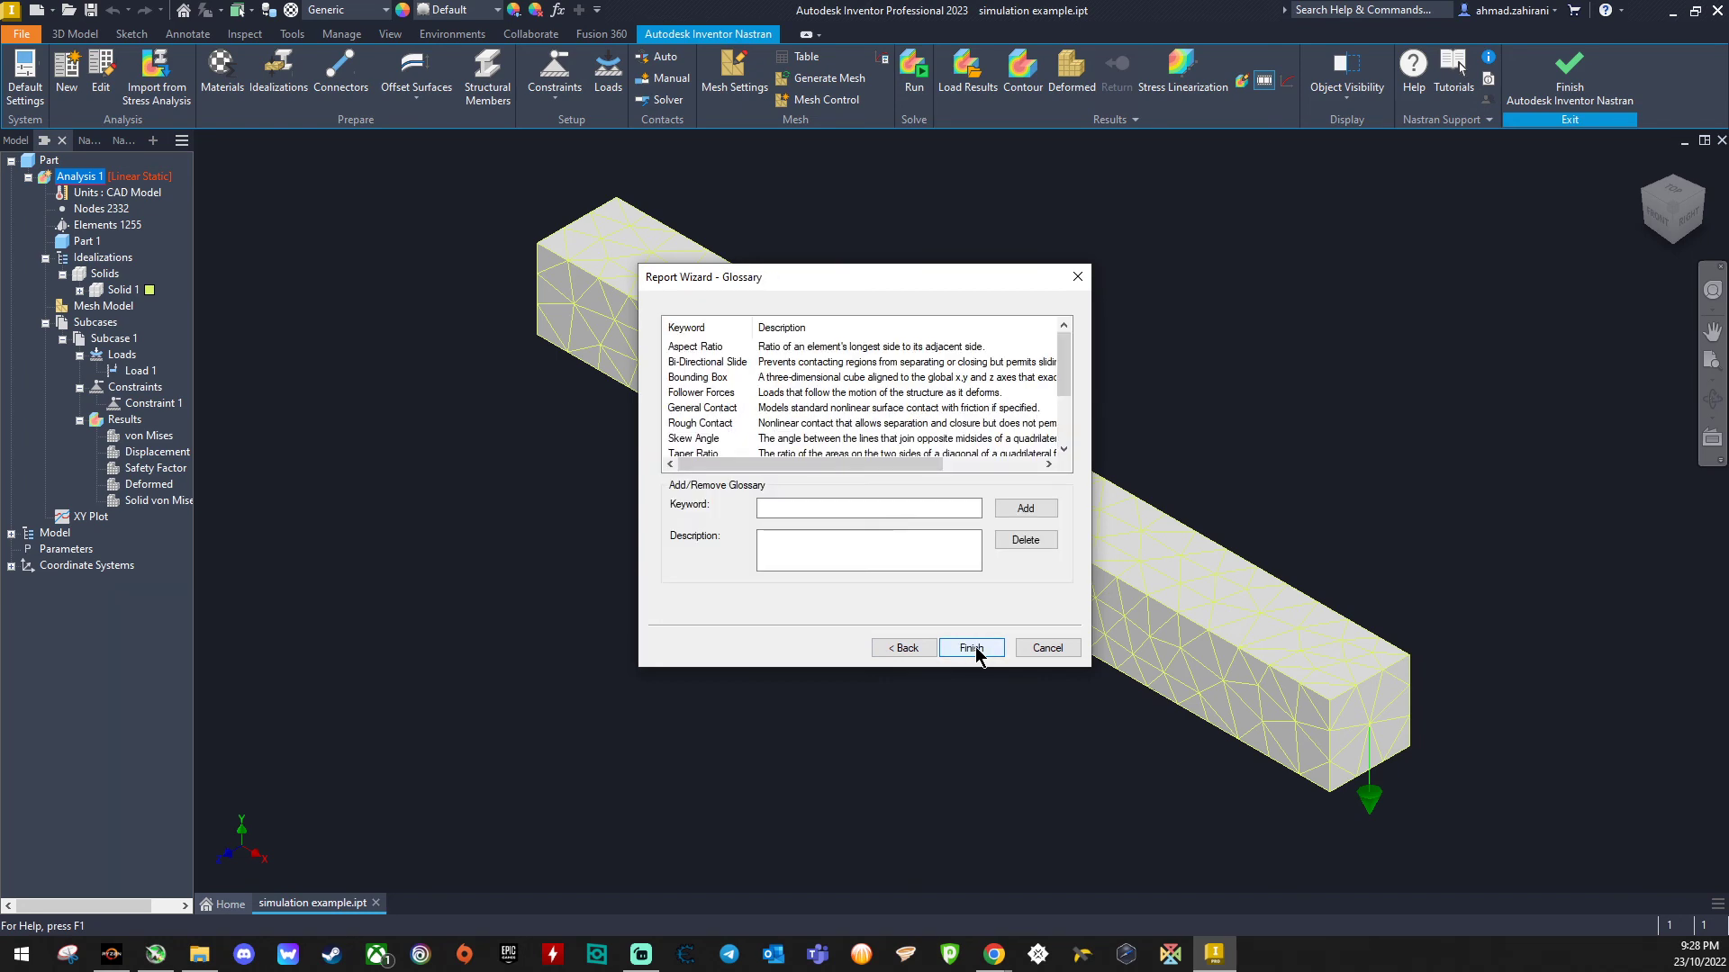
left_click(972, 650)
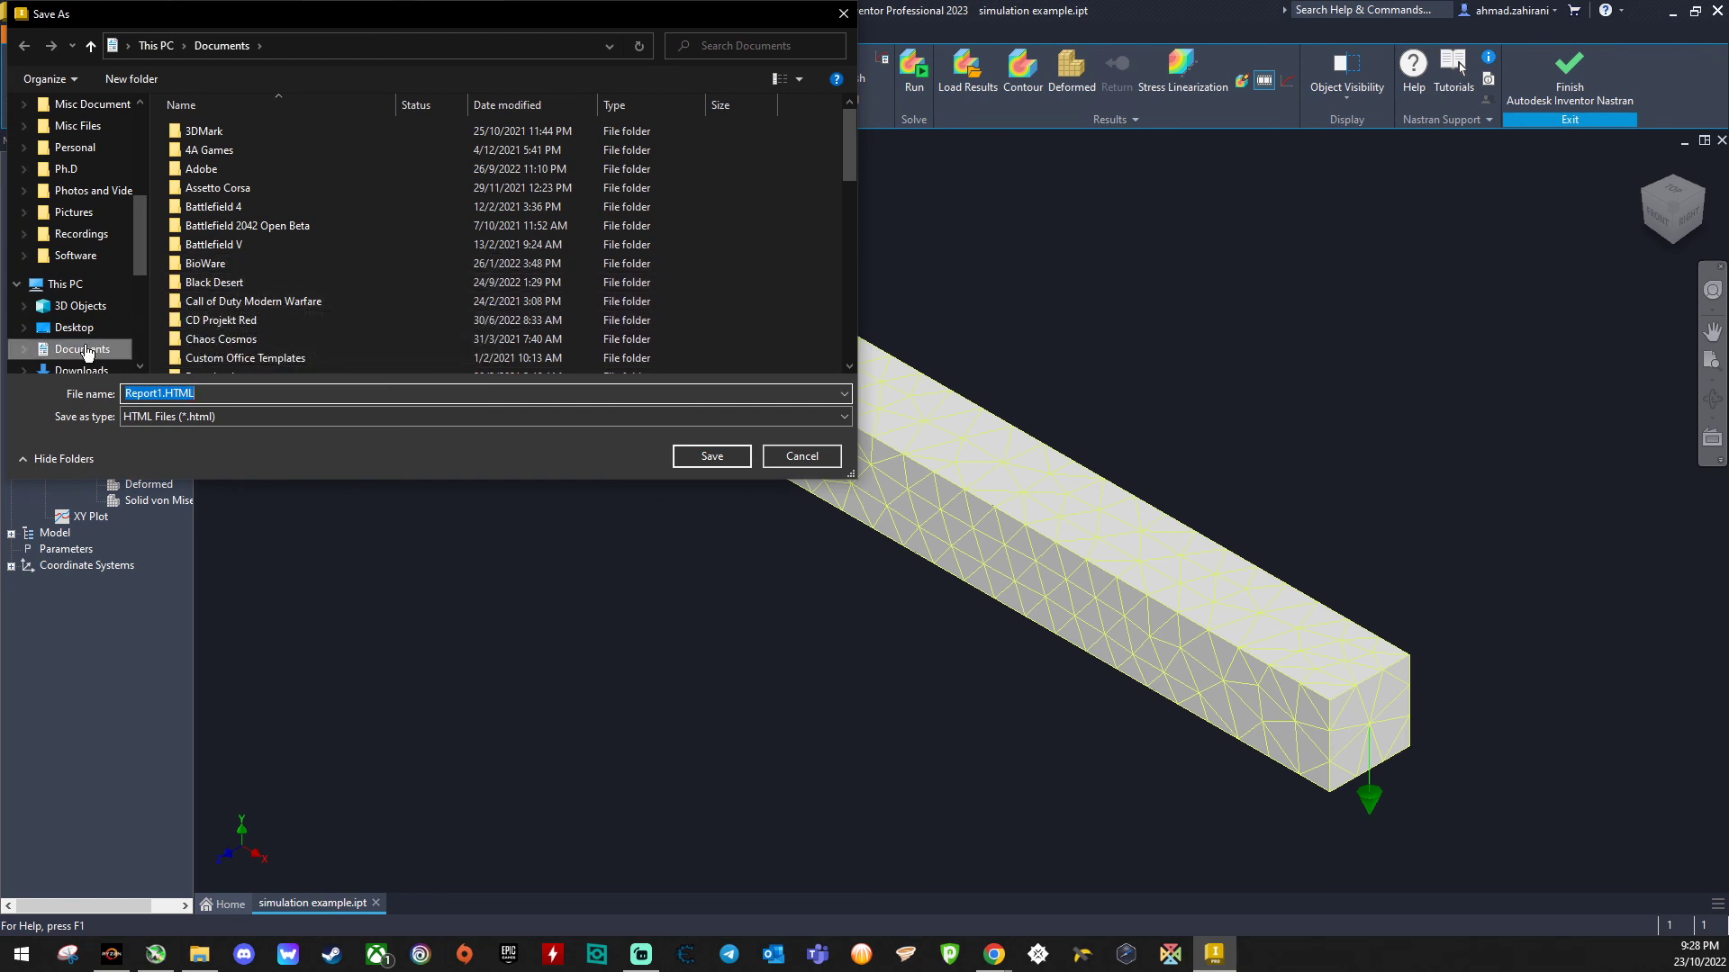
- Save the report as Report1.HTML in Documents and open it for viewing
left_click(712, 455)
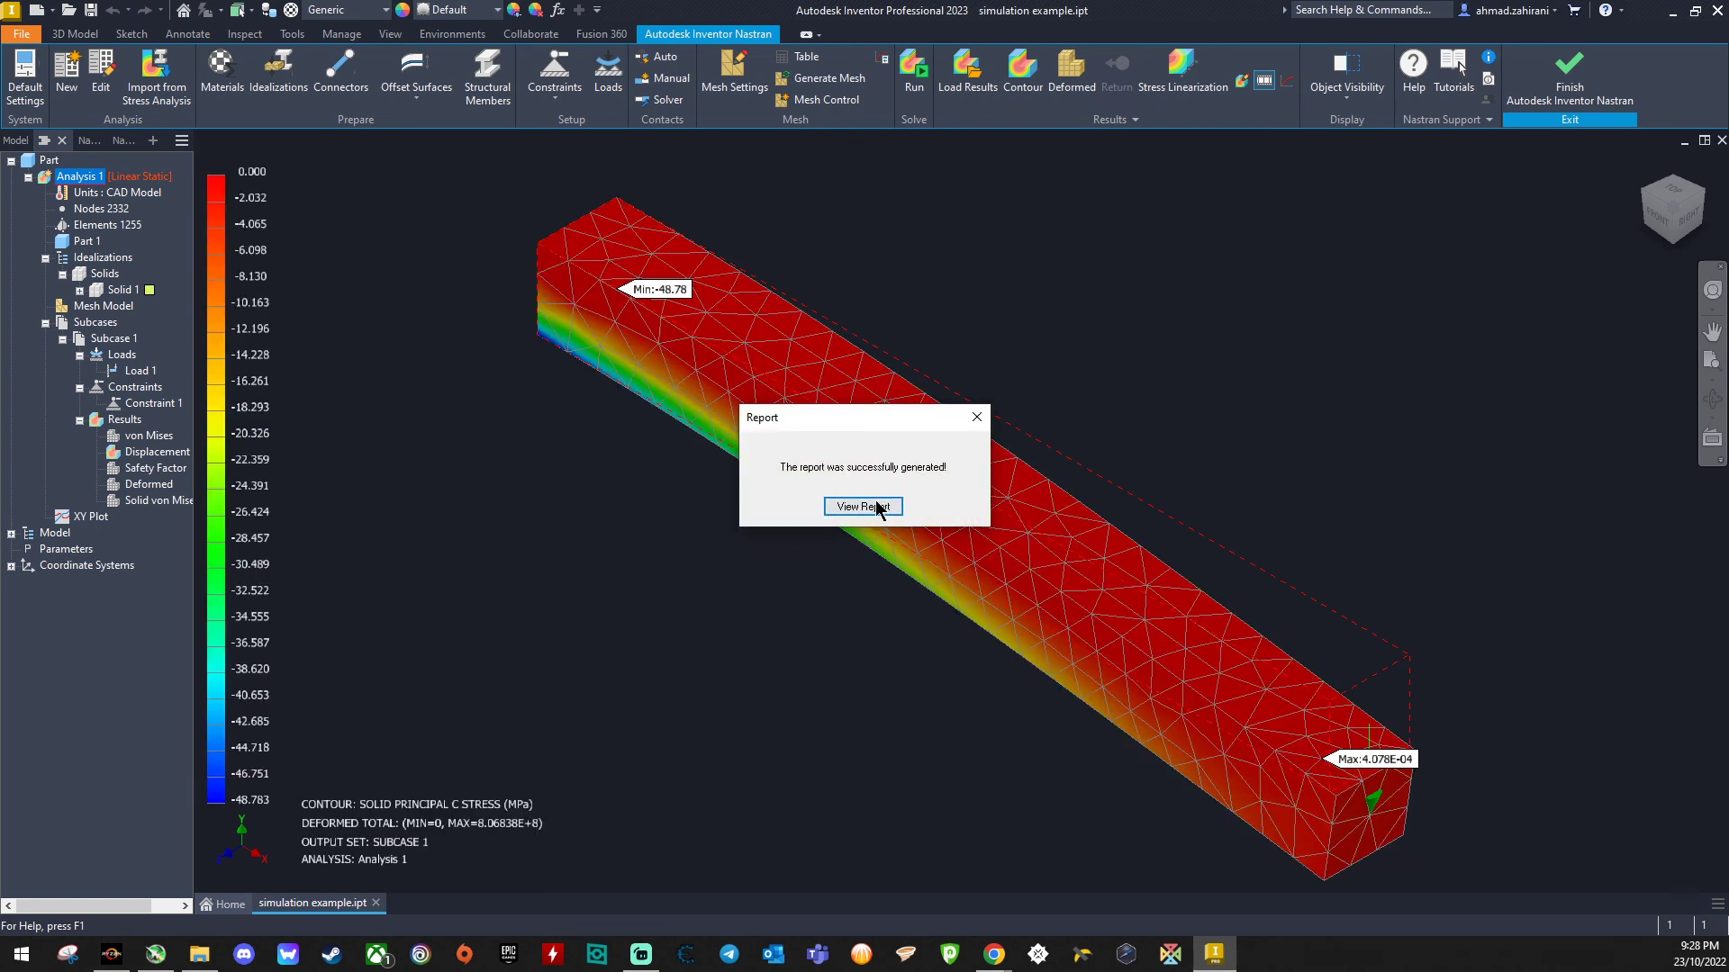
left_click(863, 506)
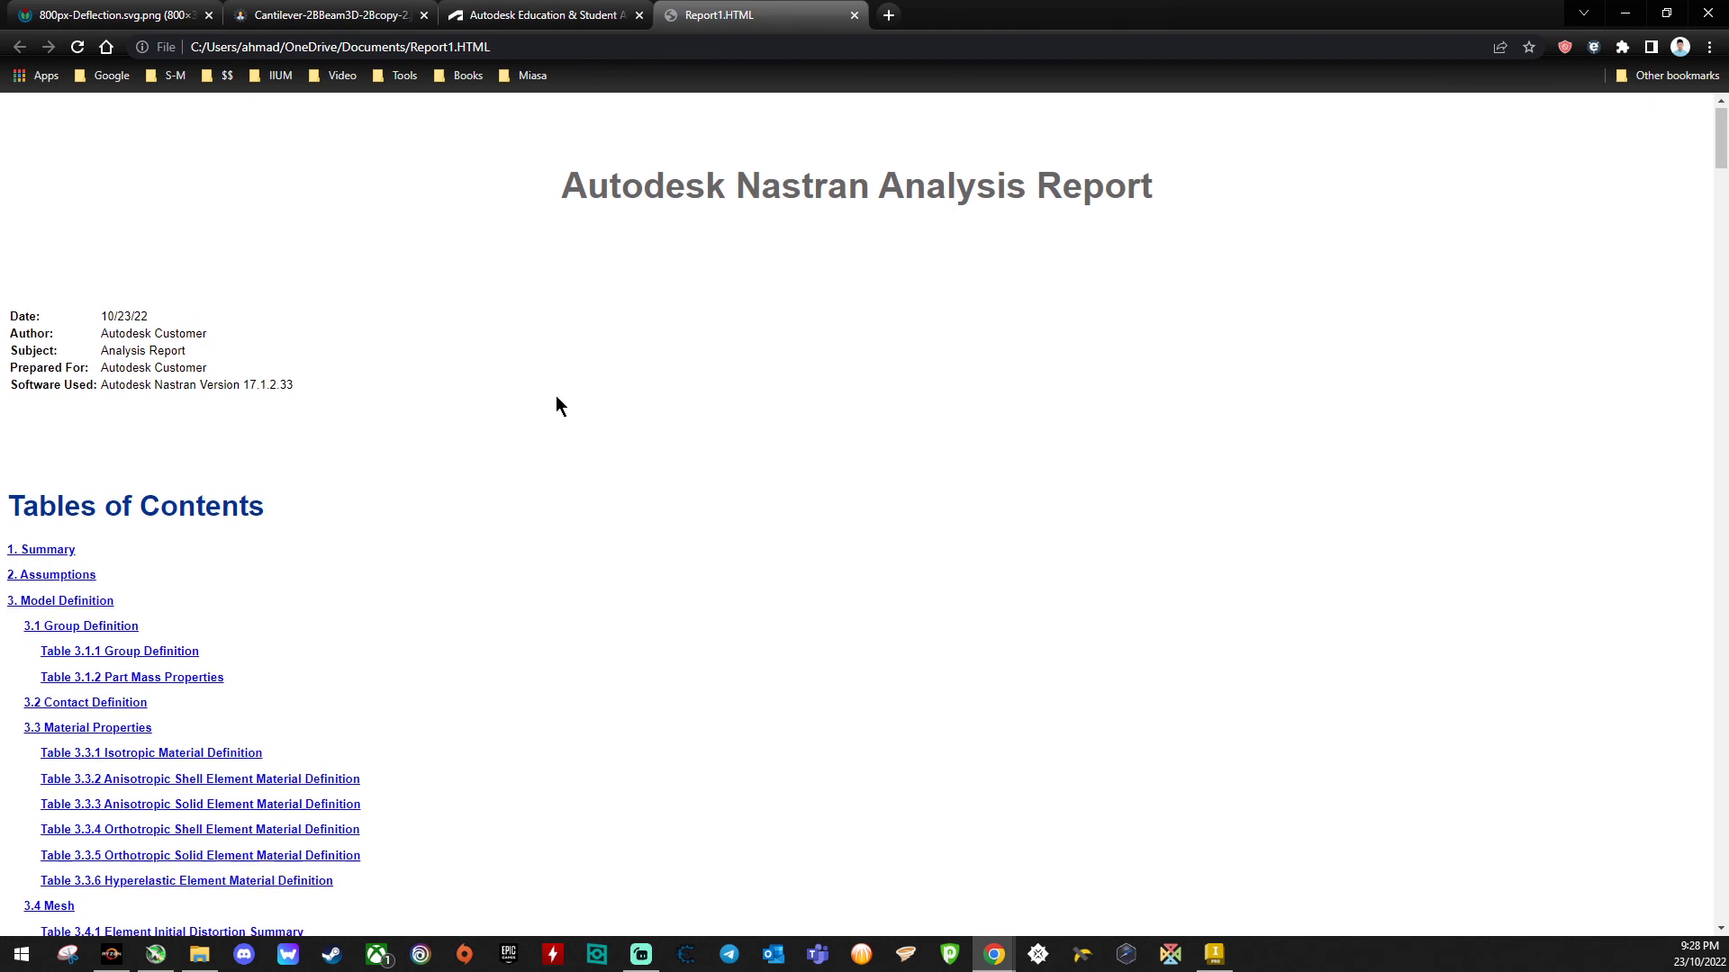
- Scroll through the report's summary, model definition and environment sections in the browser
scroll(555, 396, "down", 5)
scroll(555, 406, "up", 5)
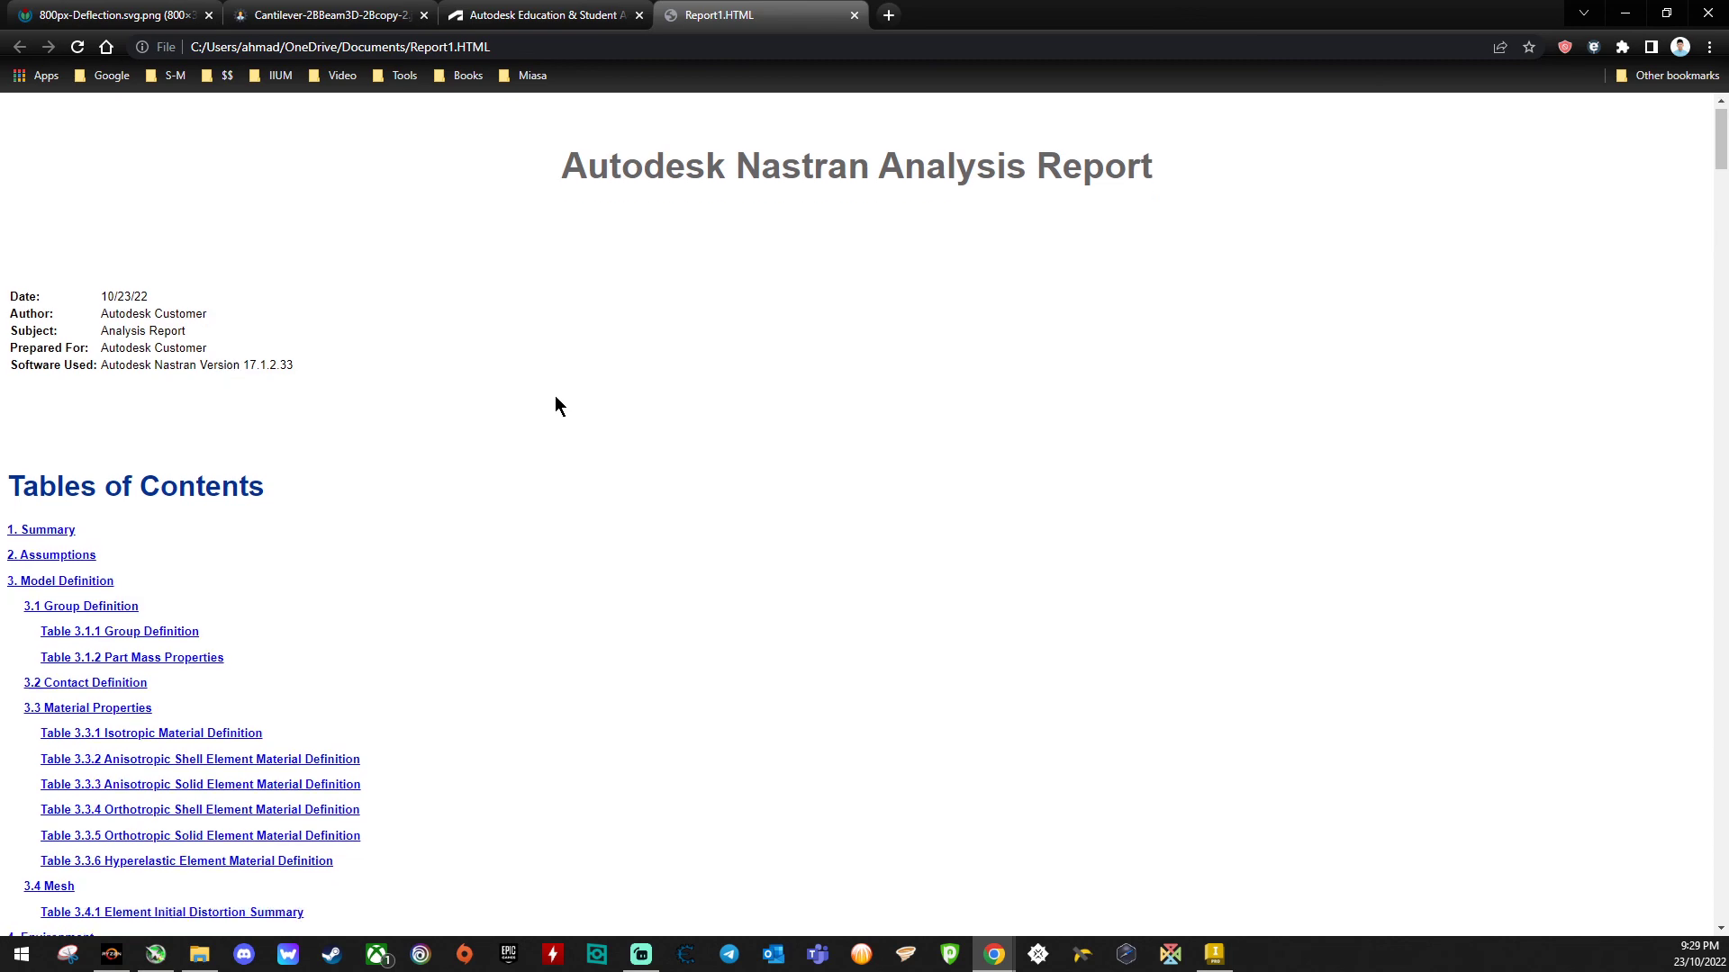
scroll(554, 406, "down", 10)
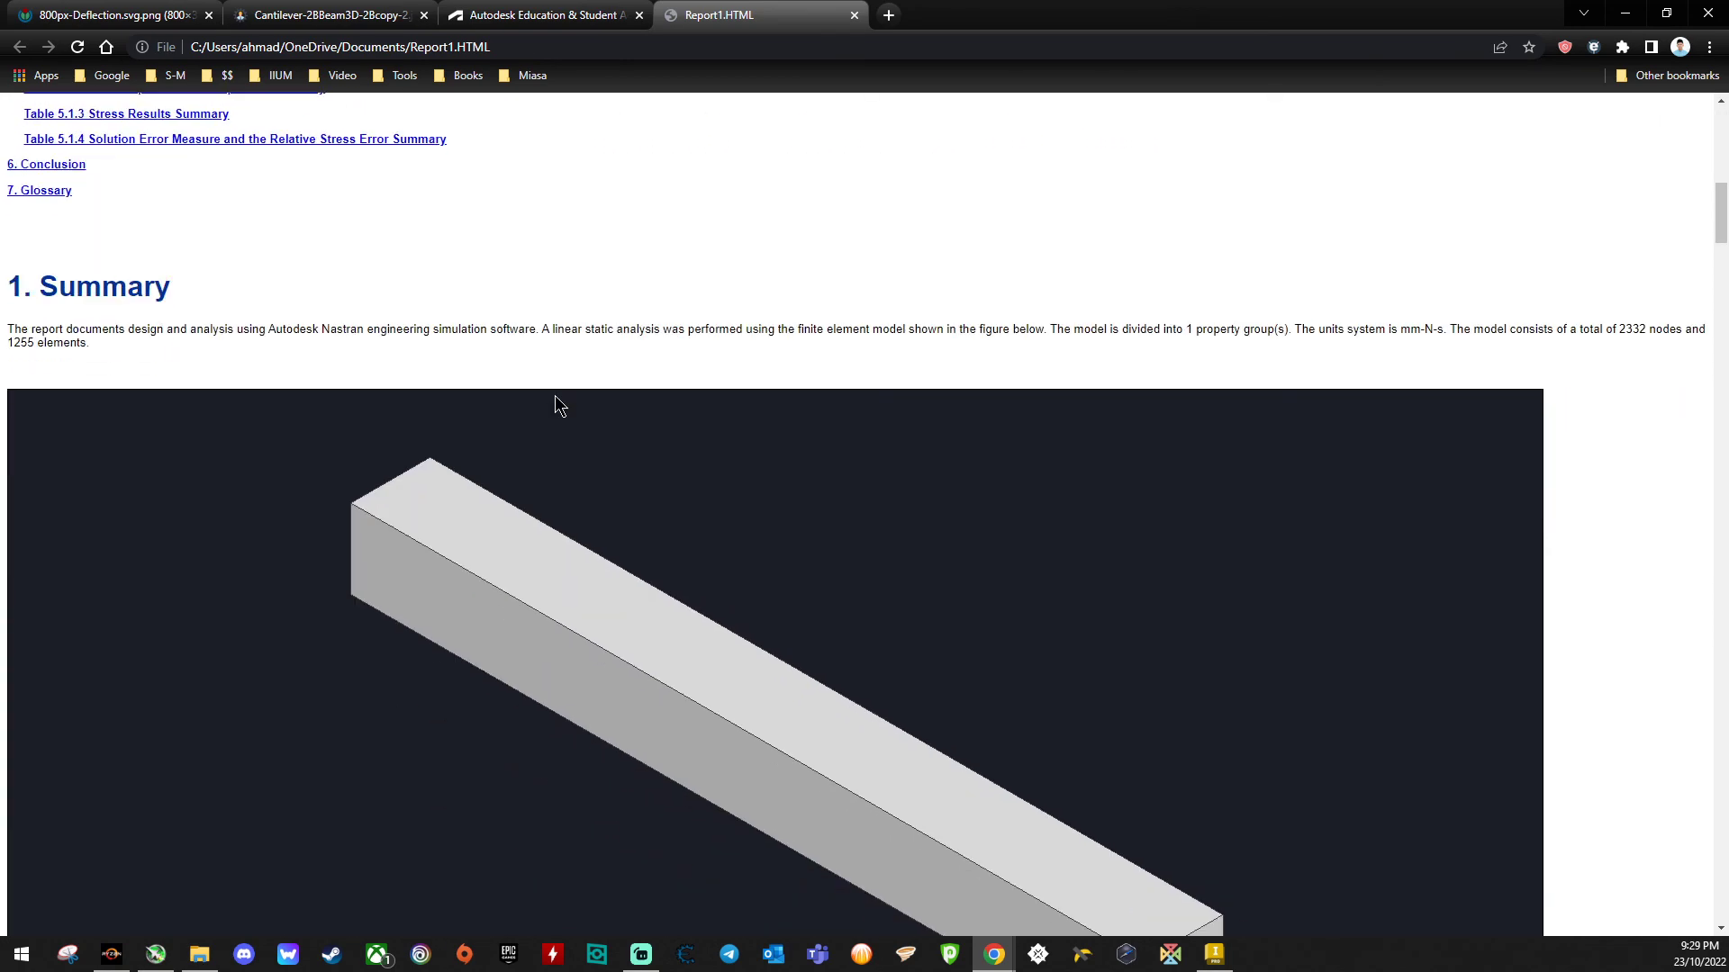
scroll(560, 406, "down", 5)
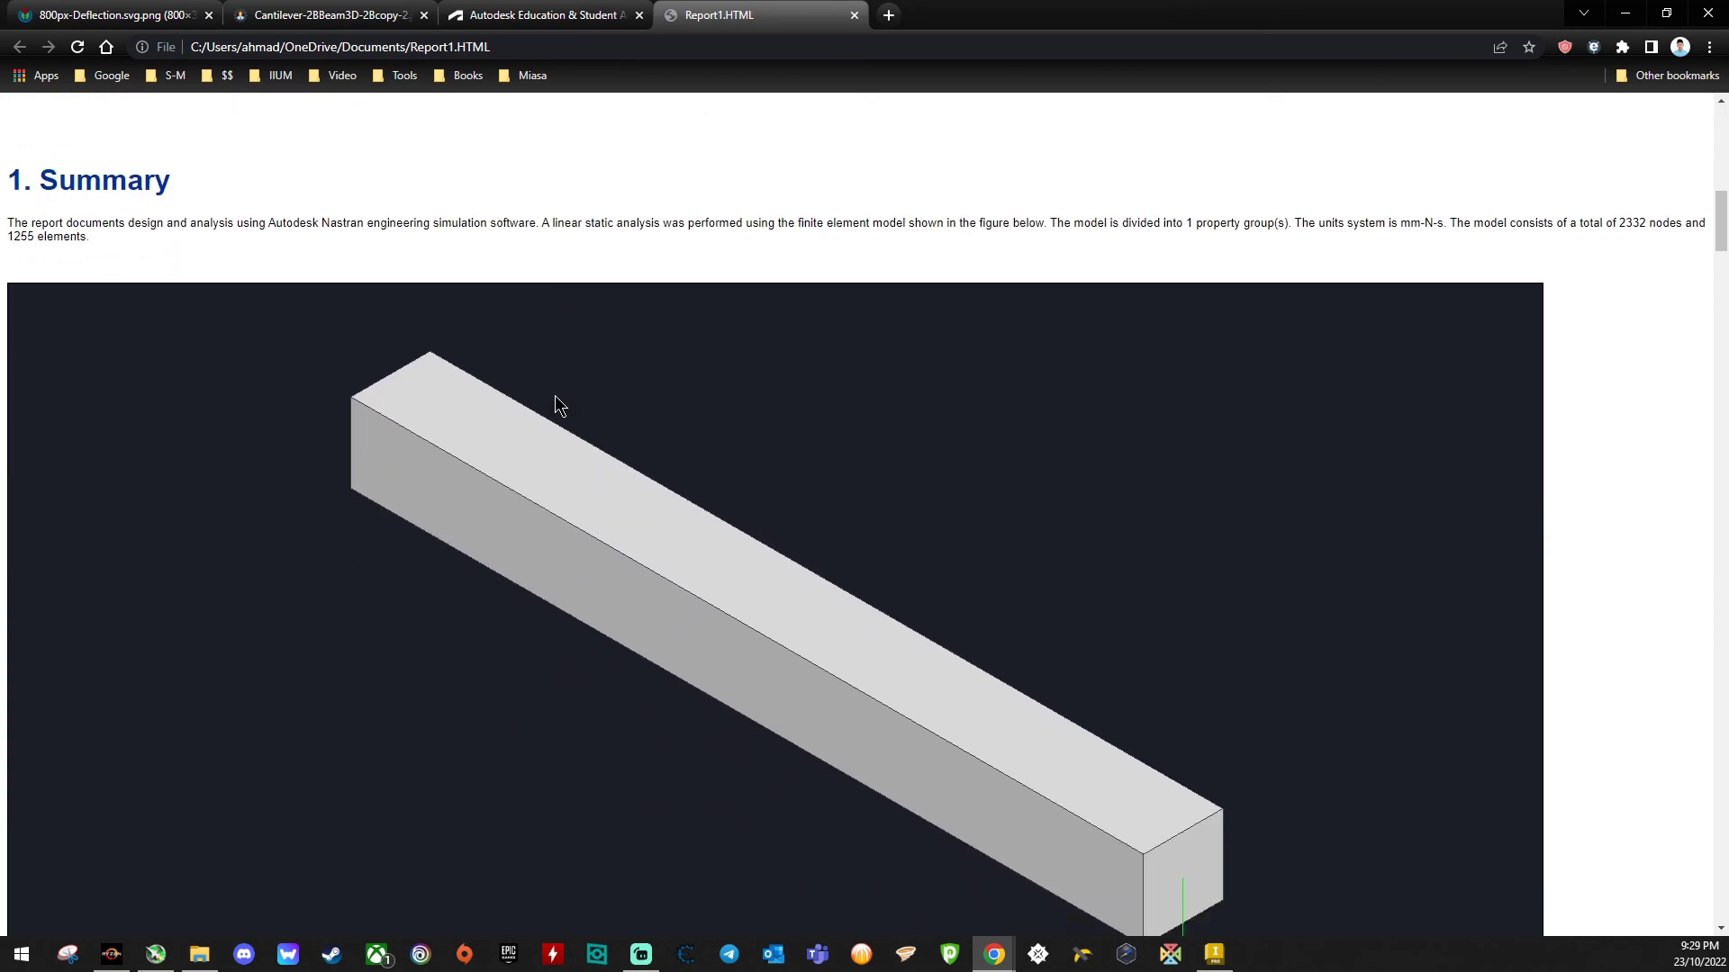
scroll(558, 406, "up", 2)
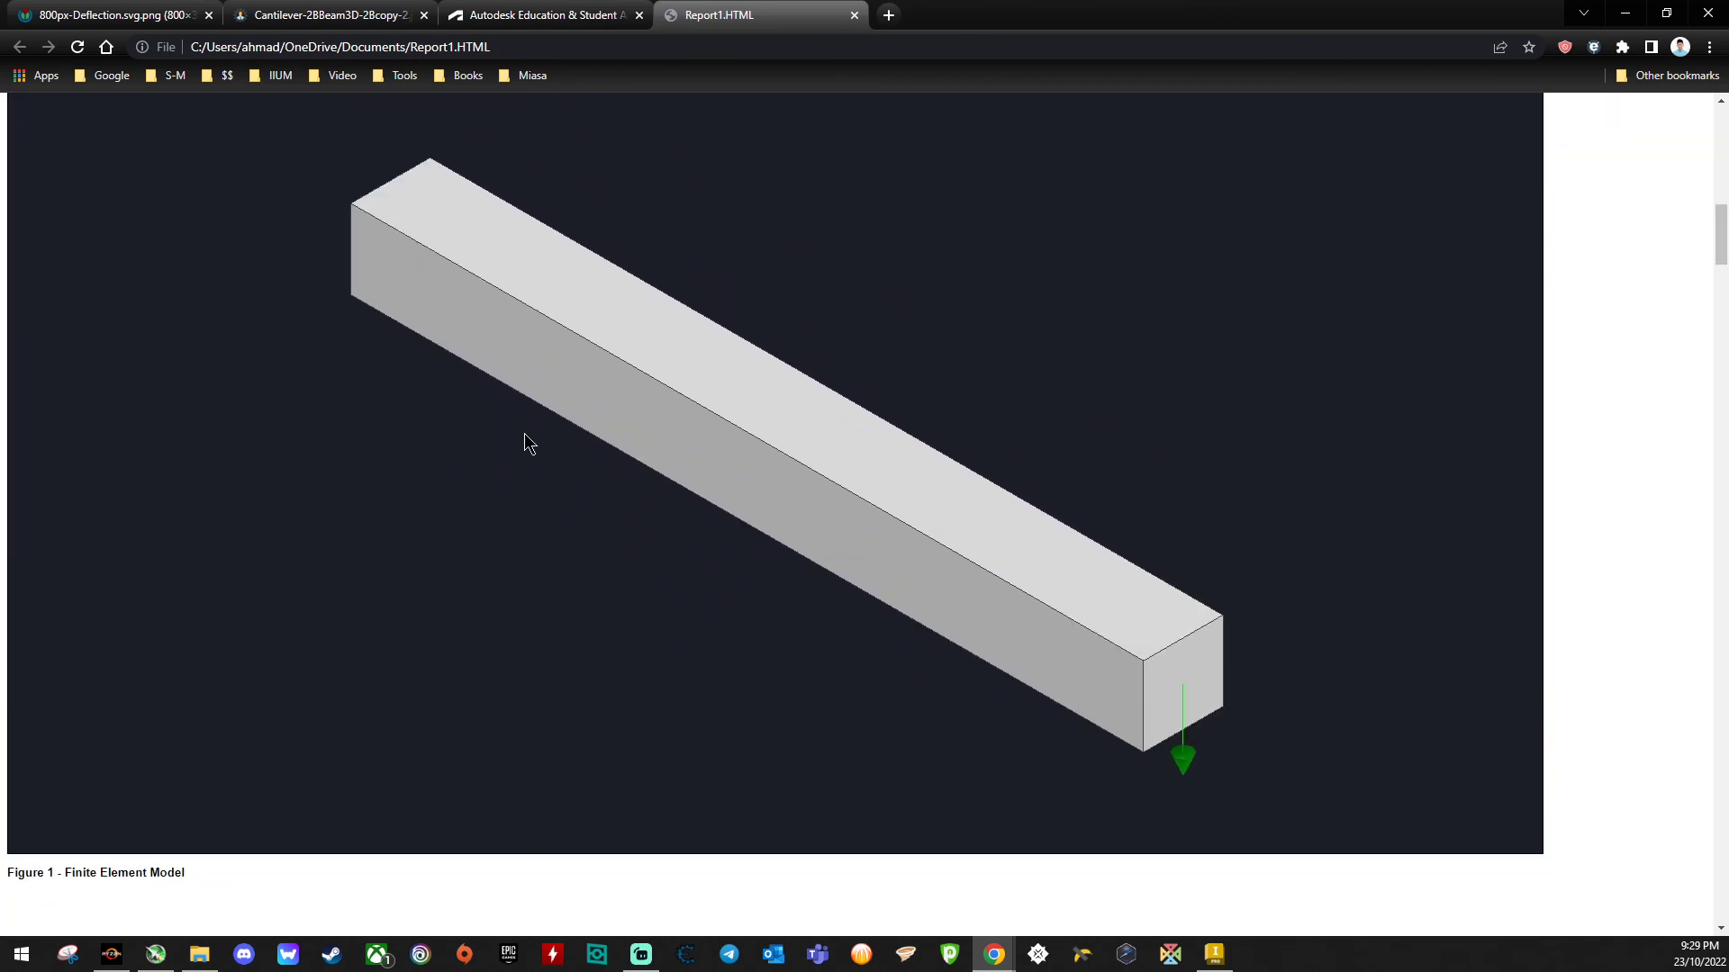
scroll(525, 441, "down", 10)
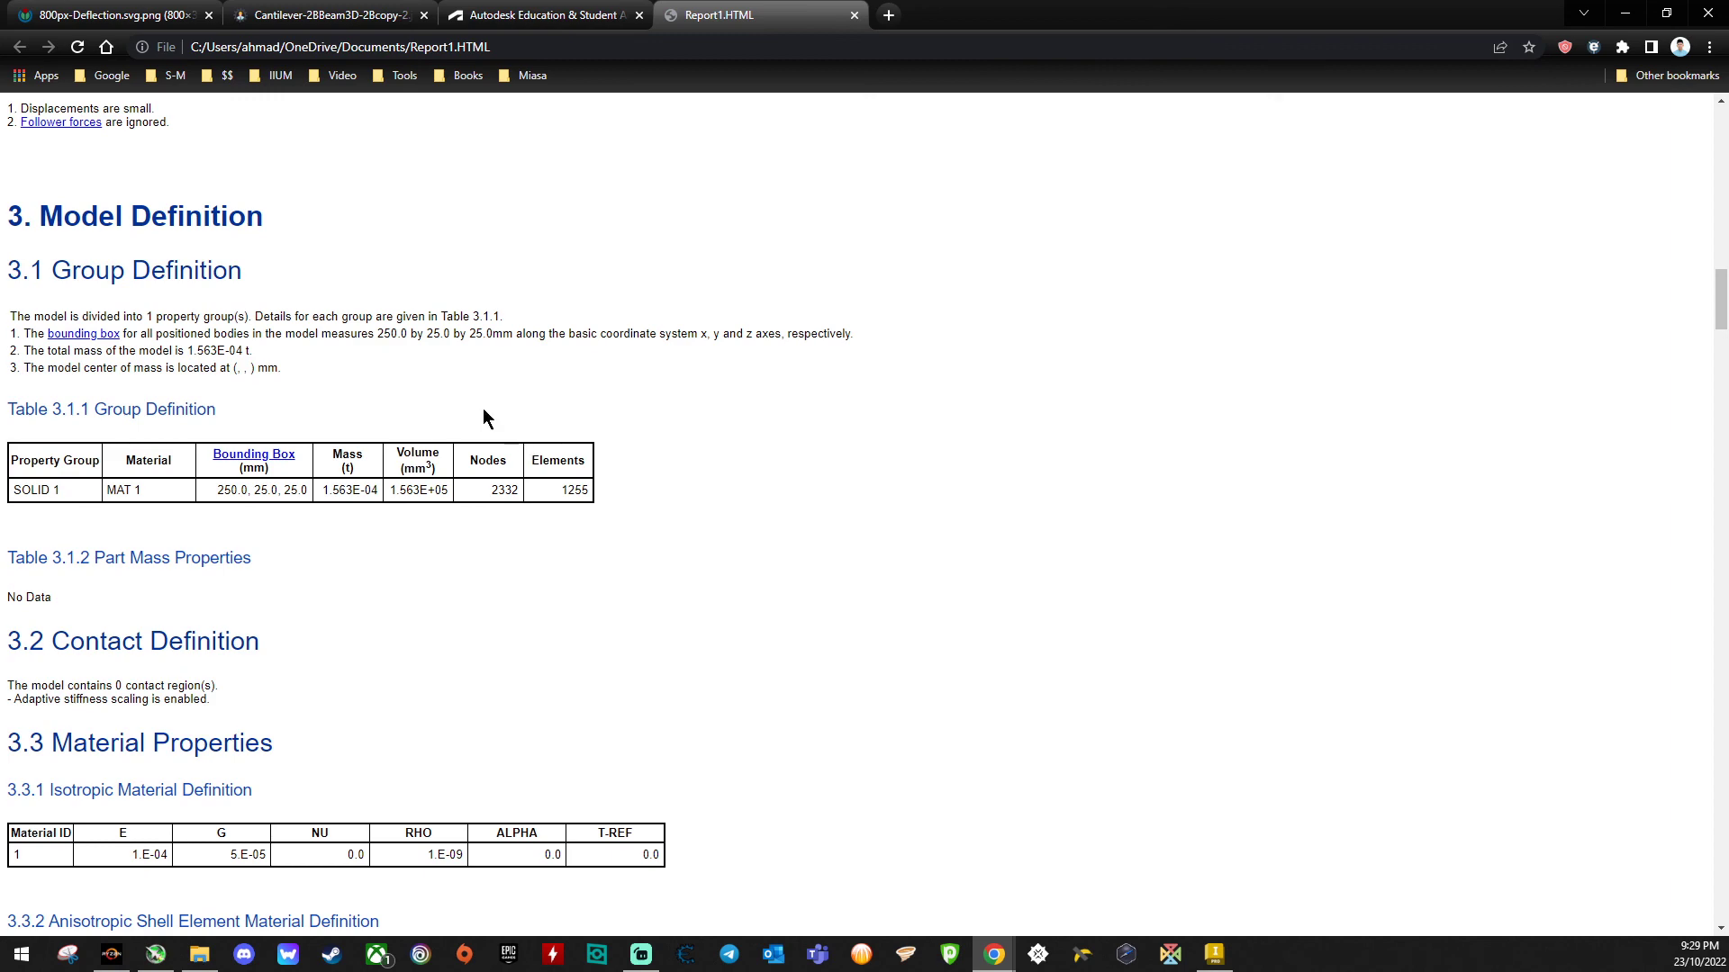
scroll(466, 396, "down", 15)
scroll(467, 396, "down", 7)
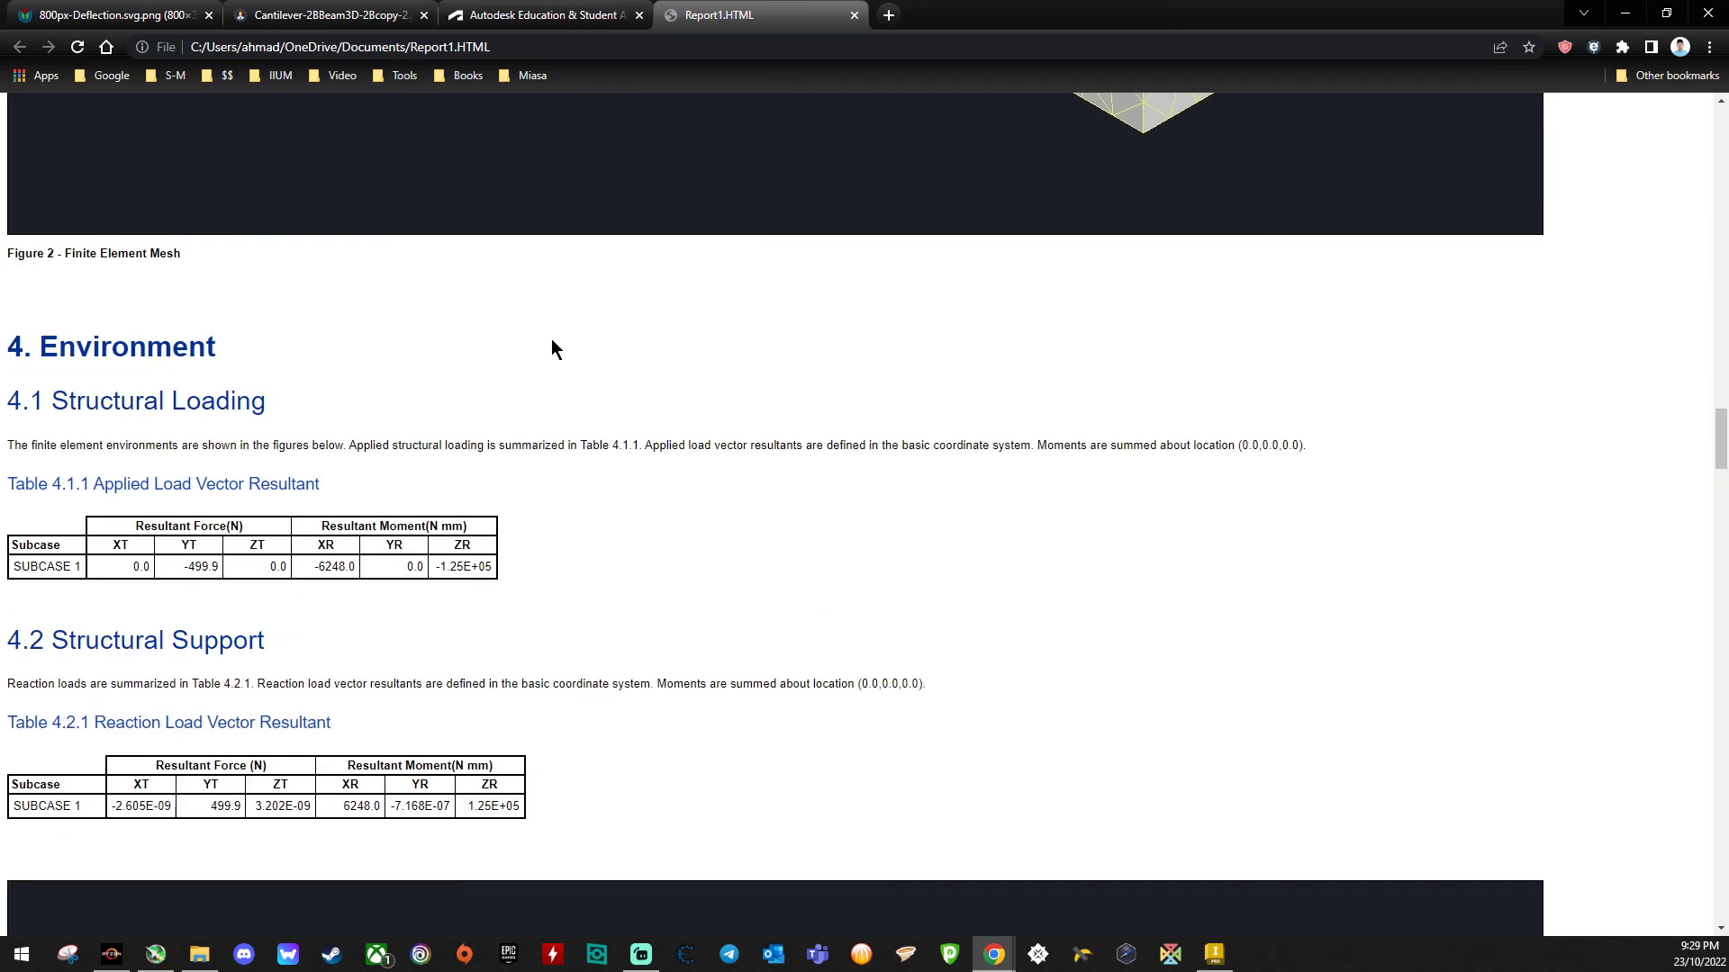
scroll(396, 546, "down", 5)
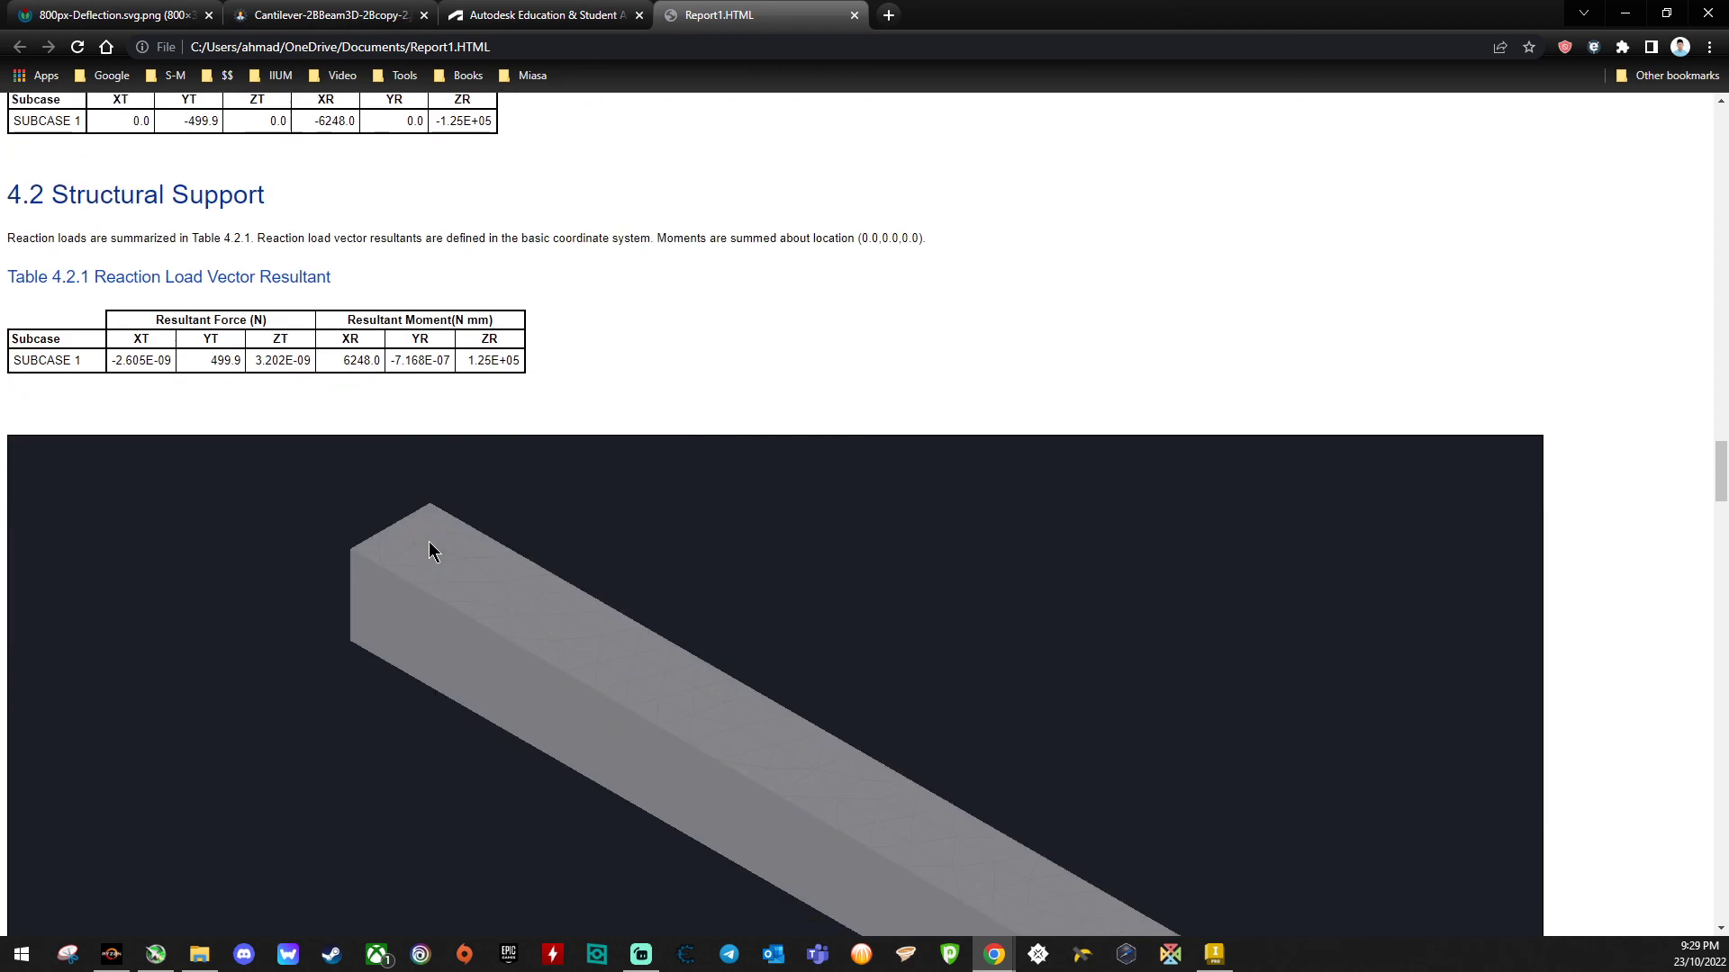
scroll(428, 549, "up", 2)
scroll(469, 531, "down", 5)
scroll(755, 489, "down", 15)
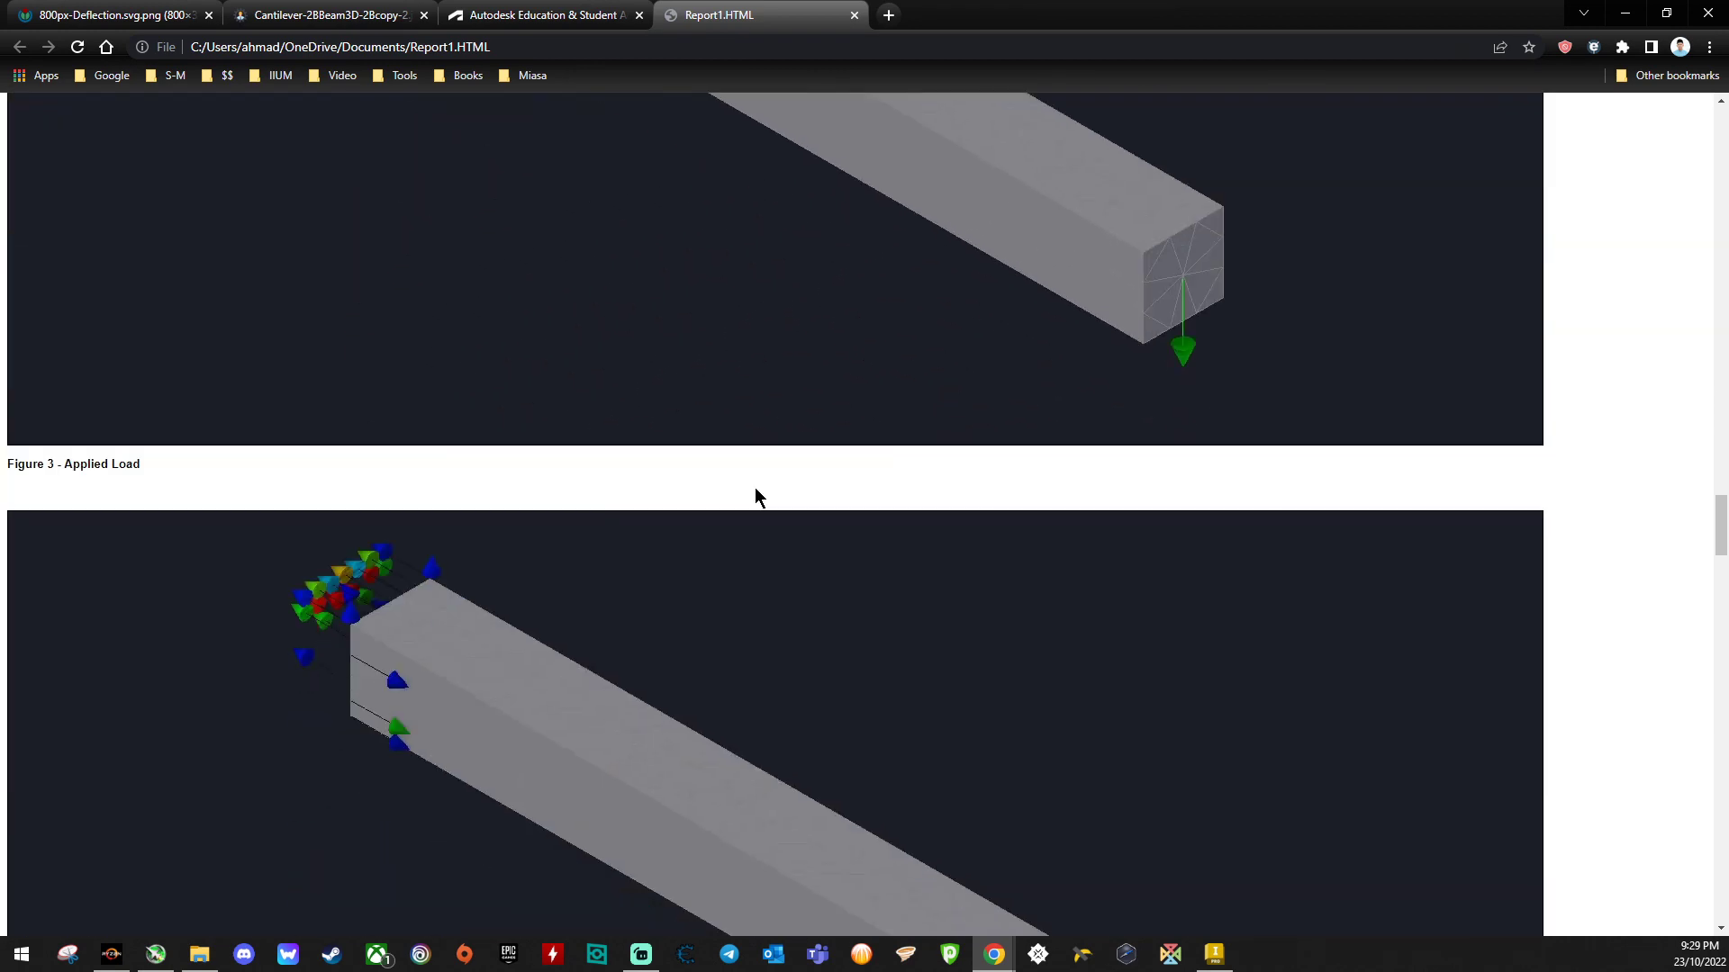
- Review the report's solution tables, result figures and conclusion, then switch back to Inventor
scroll(755, 488, "down", 10)
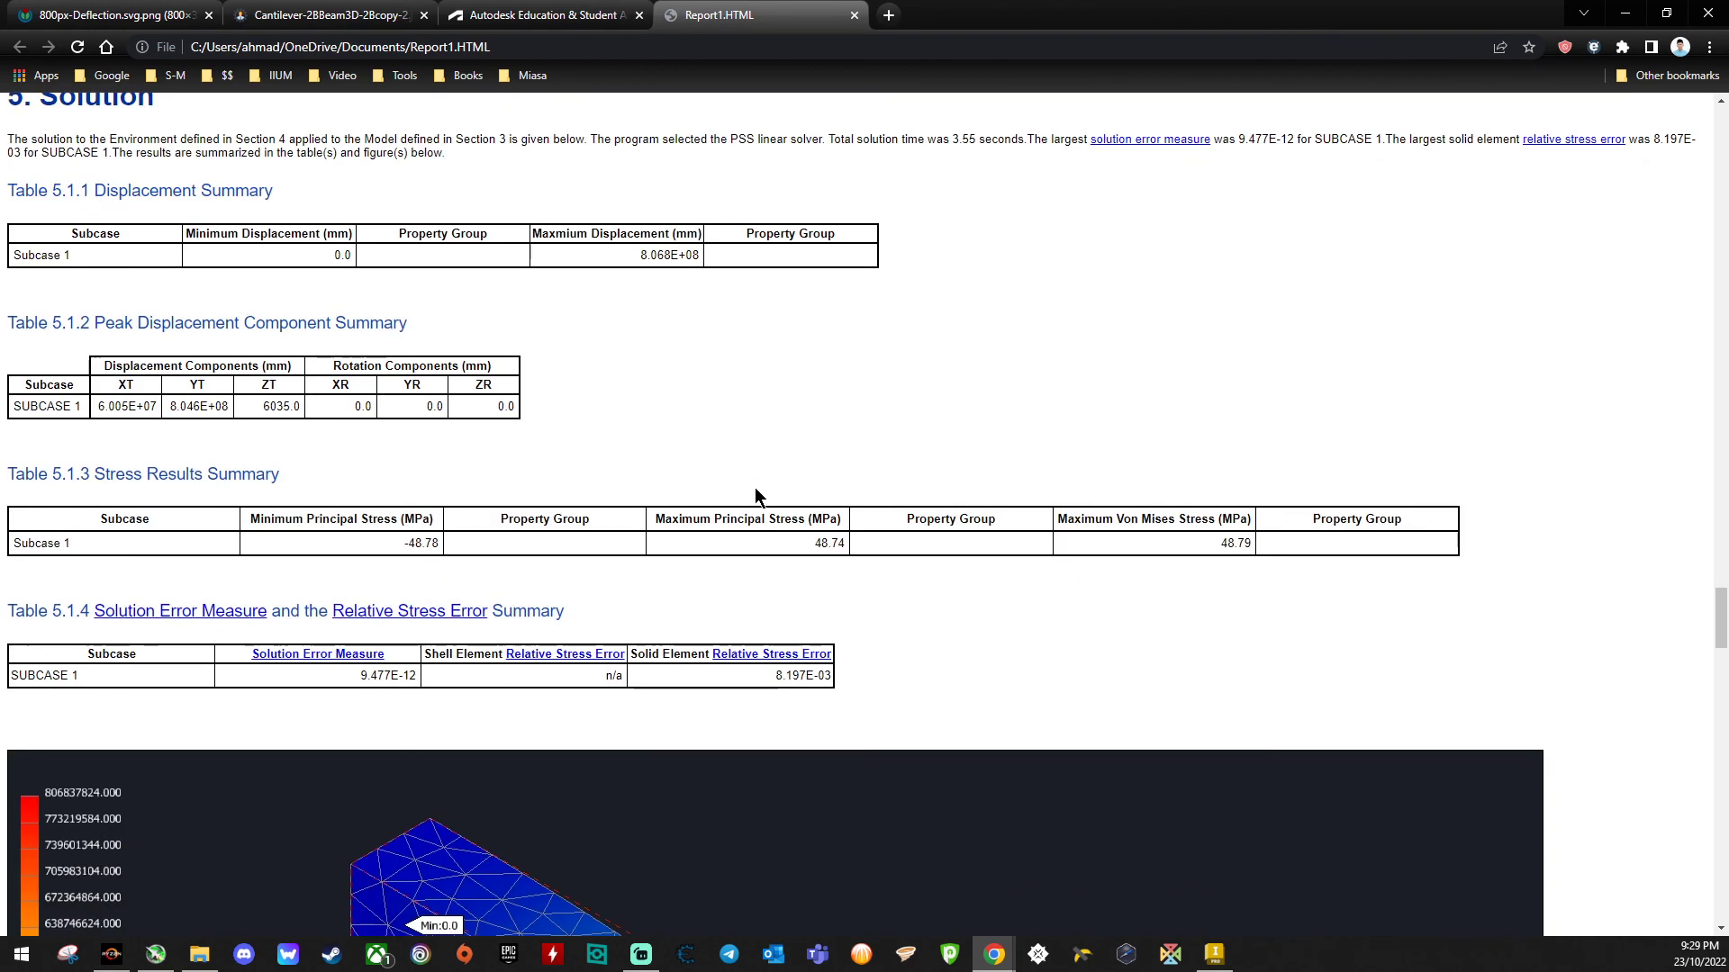
scroll(754, 488, "down", 13)
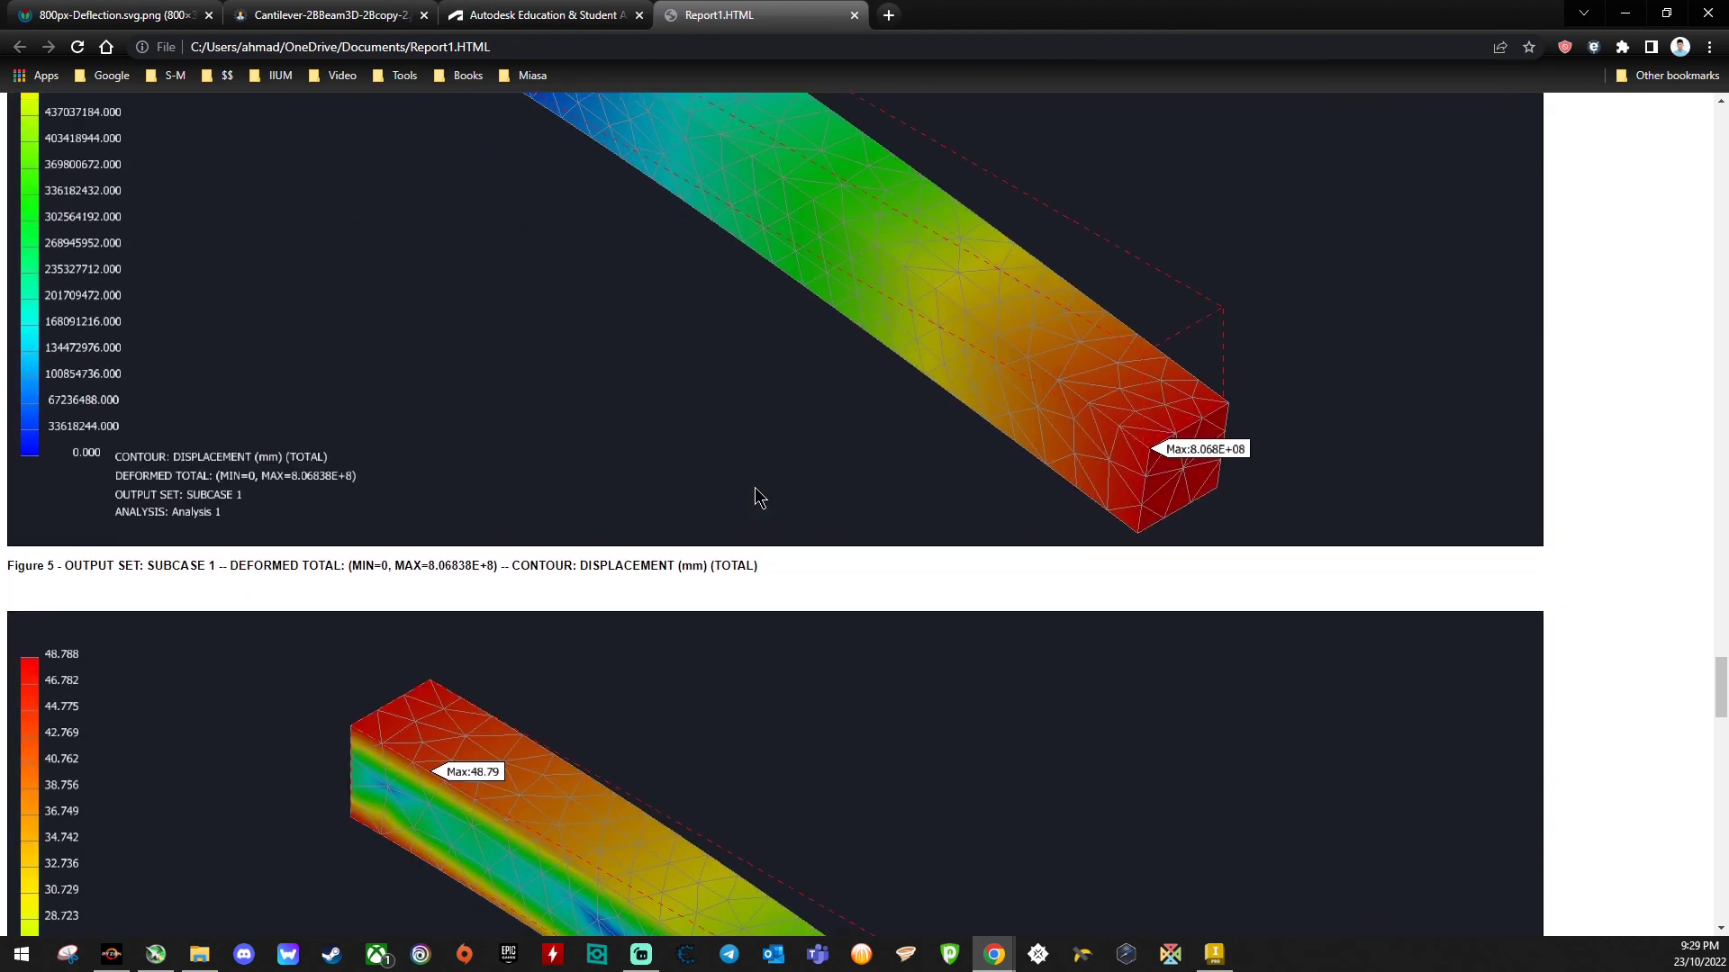
scroll(754, 488, "down", 18)
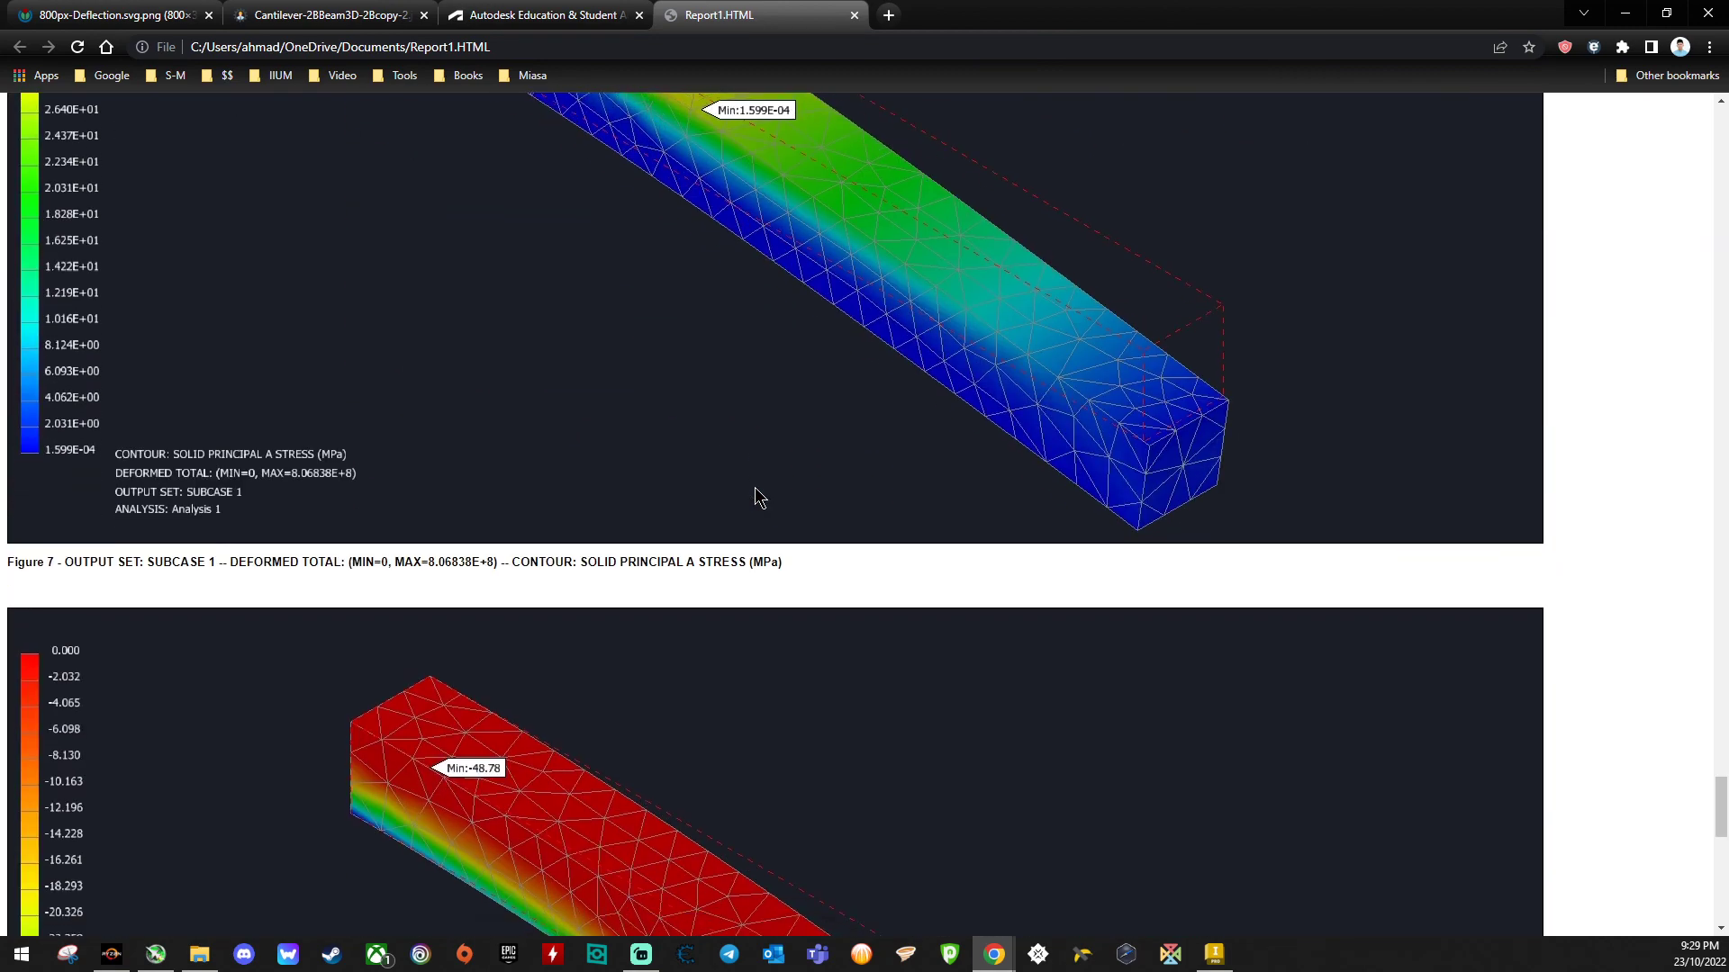
scroll(754, 488, "down", 3)
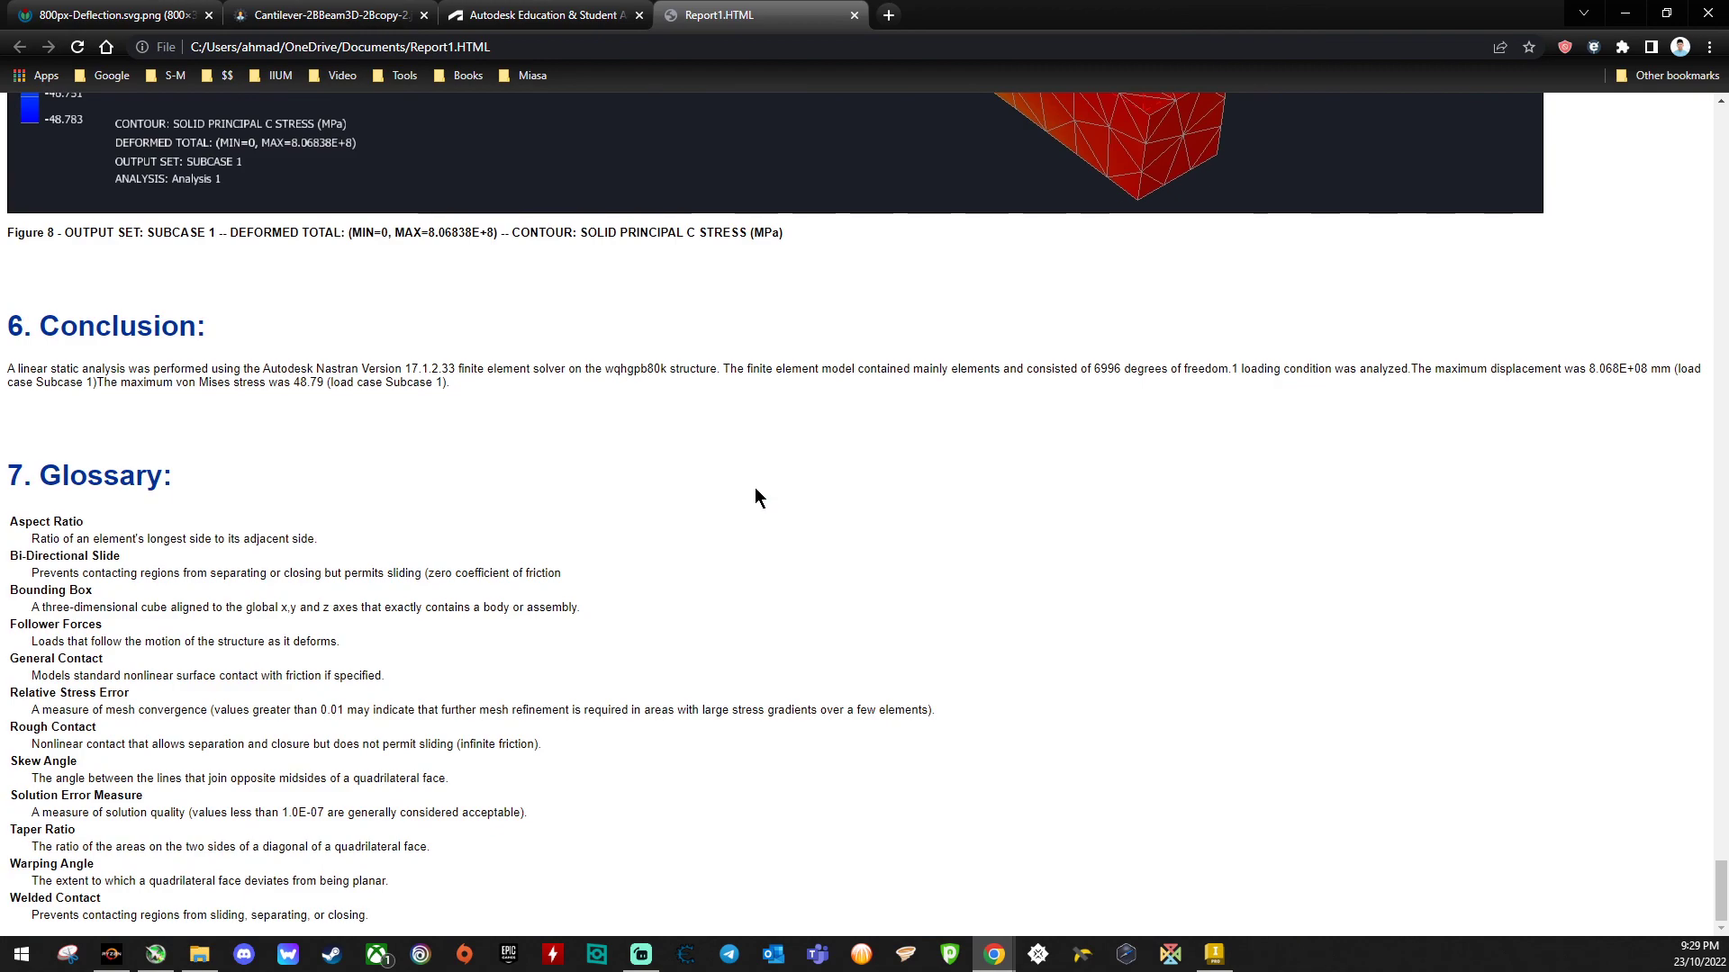
scroll(755, 488, "up", 15)
scroll(755, 488, "up", 20)
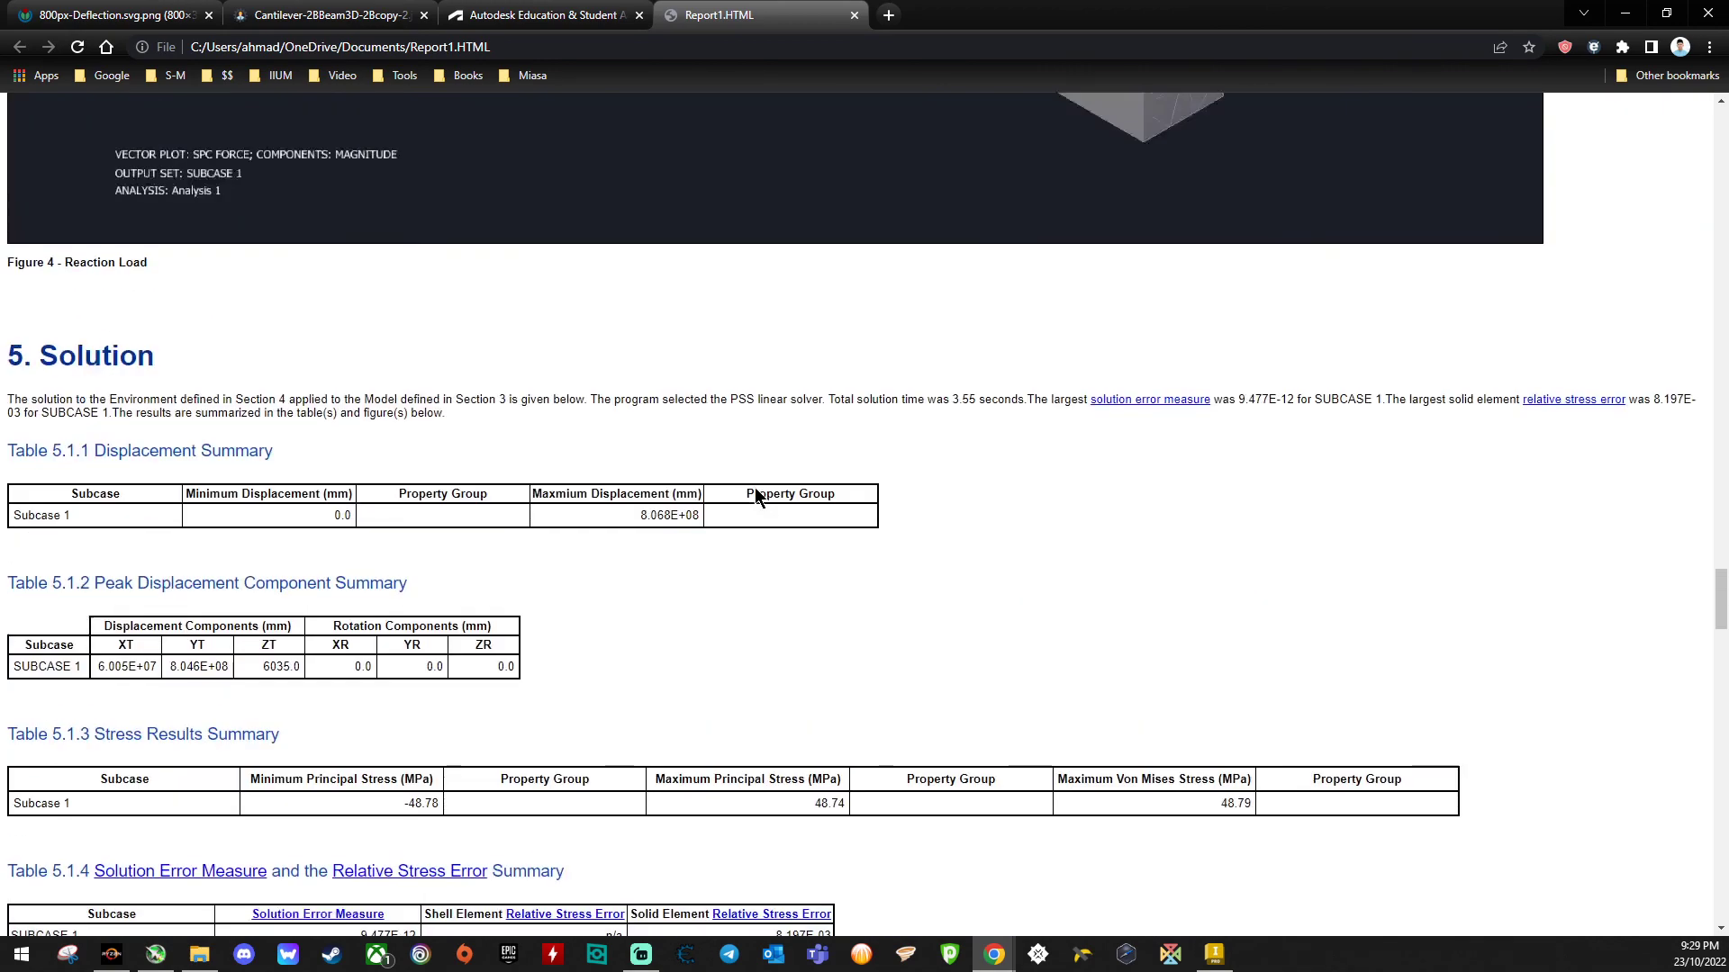
scroll(756, 491, "up", 20)
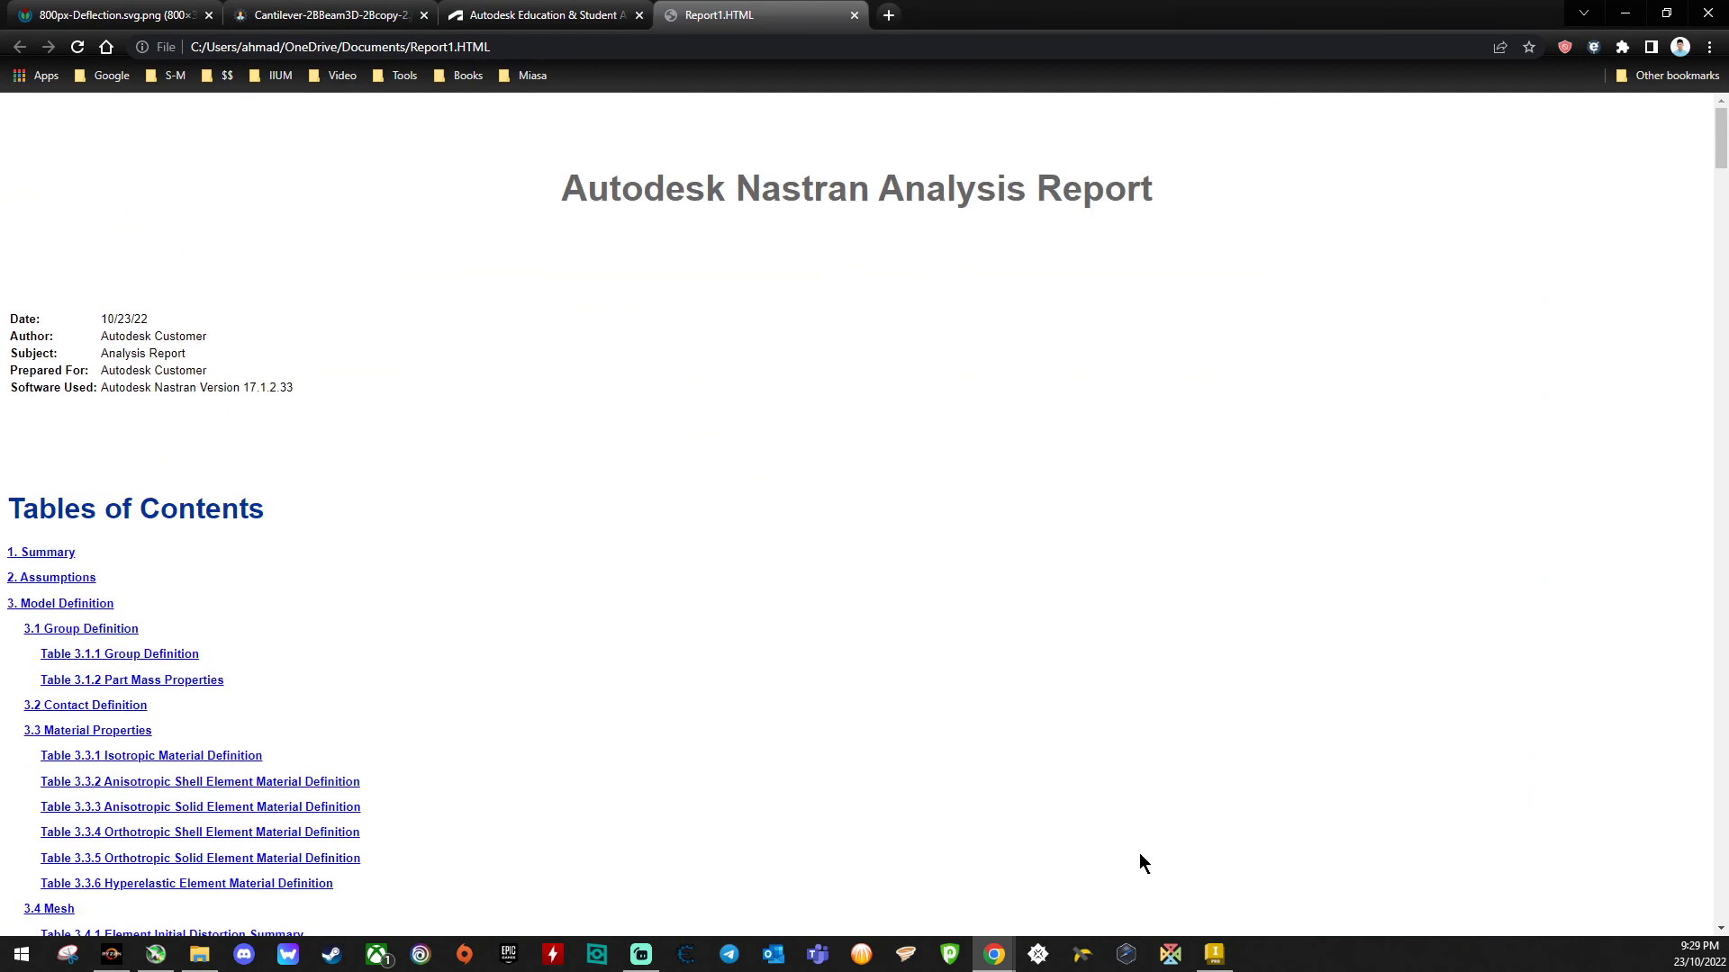
left_click(1213, 957)
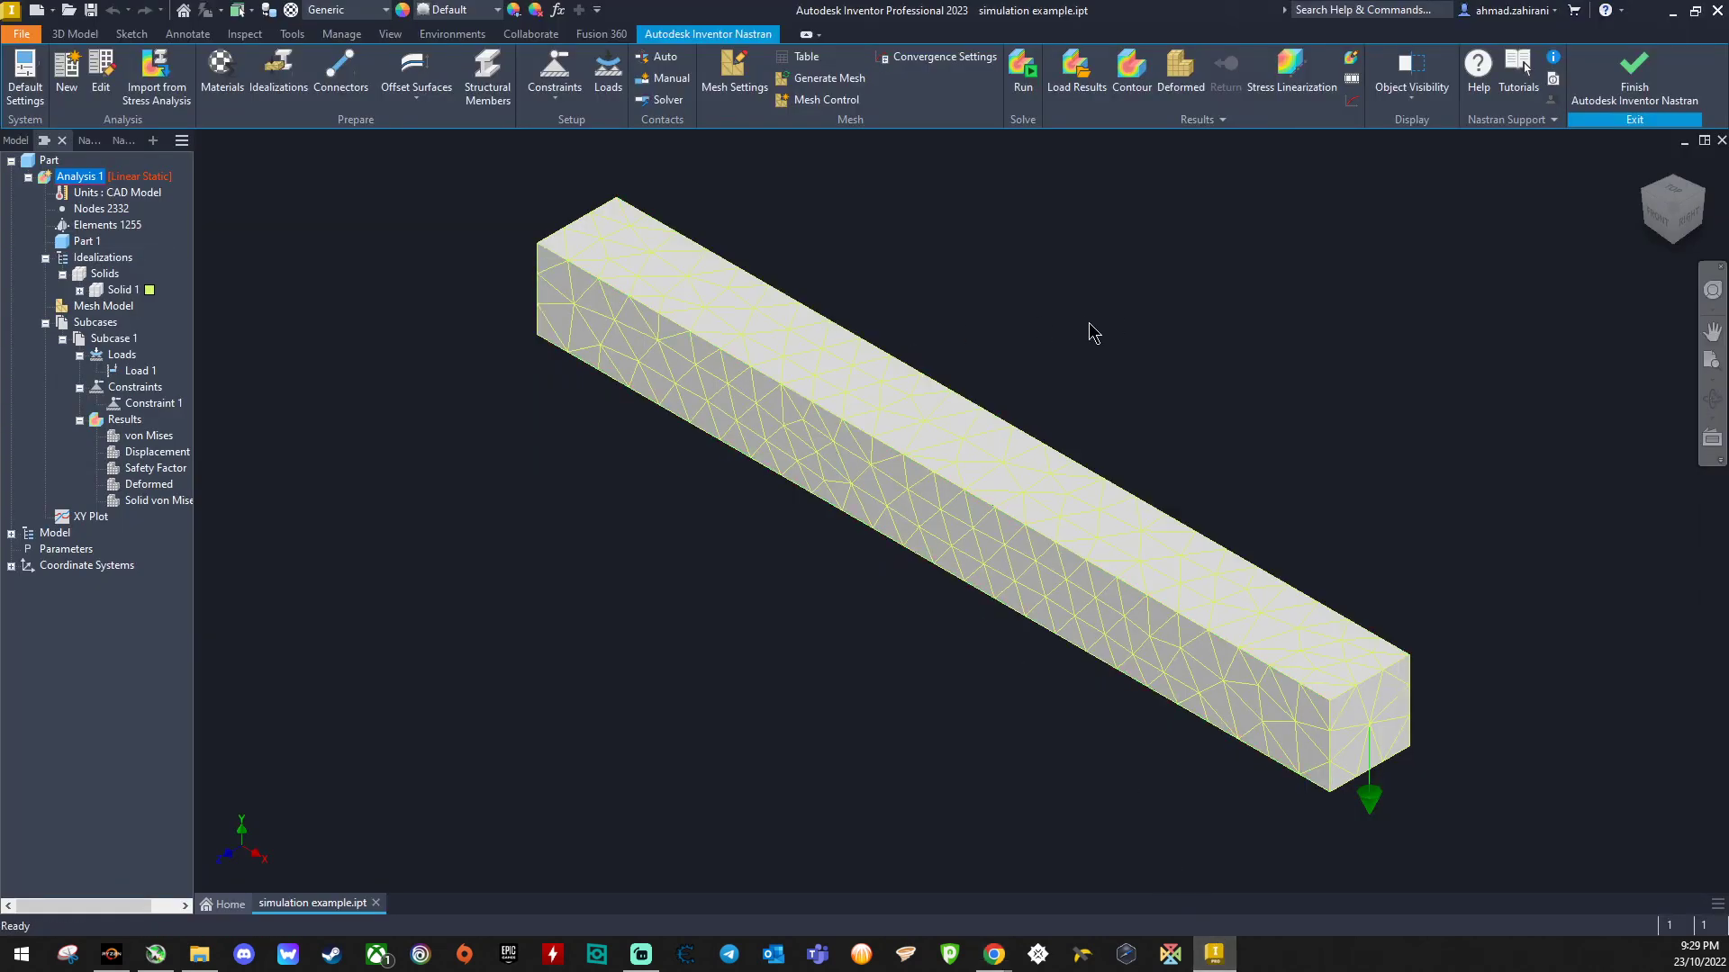